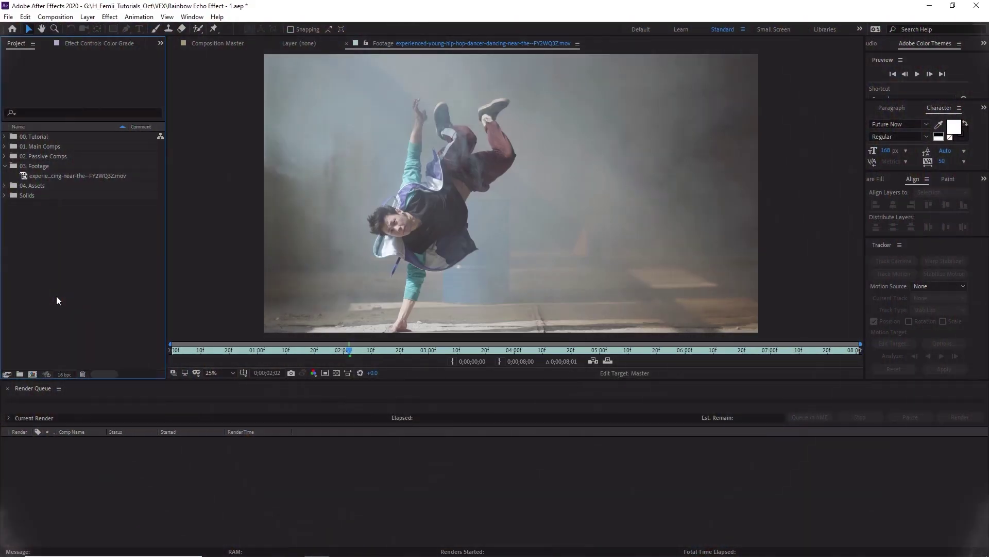
Create a new composition from the selected dancer footage clip.
left_click(92, 175)
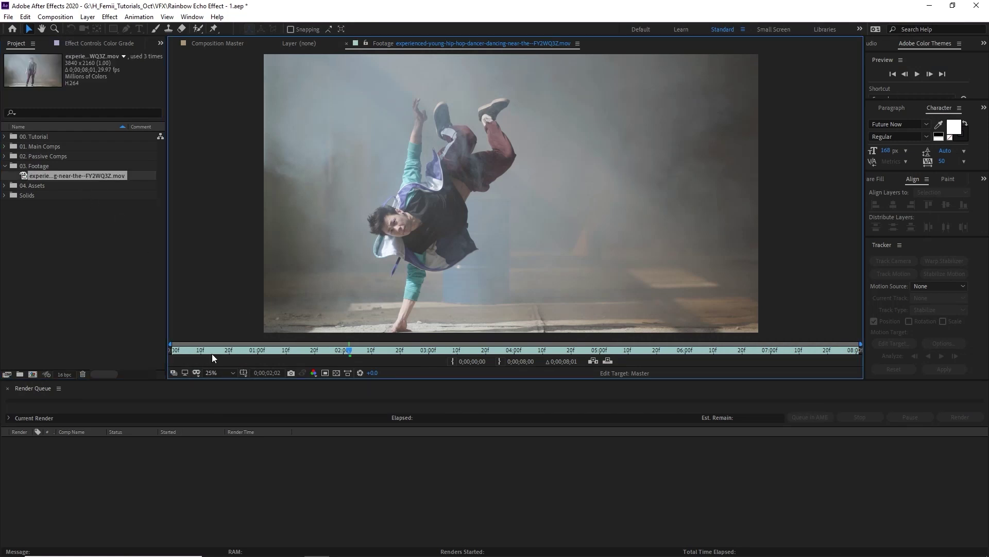
left_click_drag(317, 352, 348, 355)
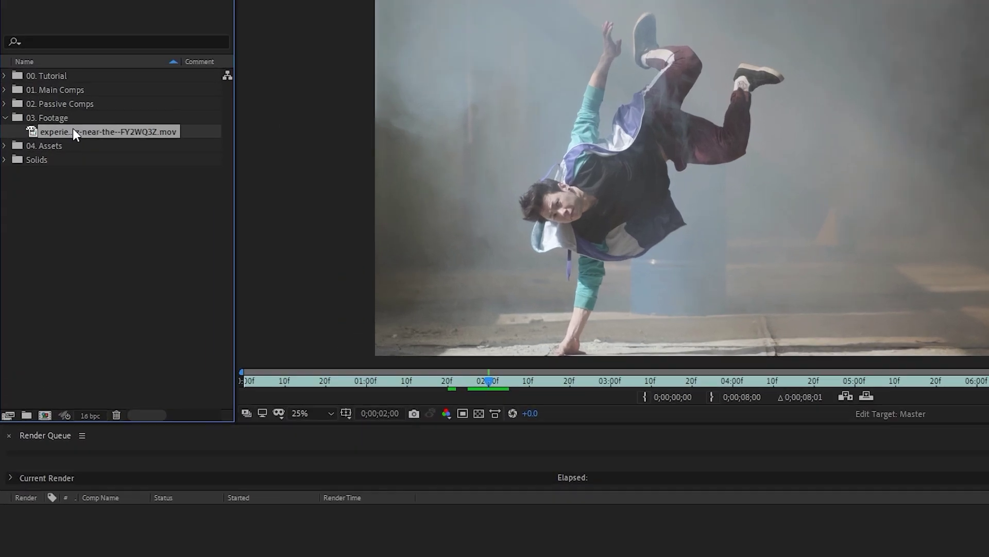
left_click_drag(72, 128, 44, 415)
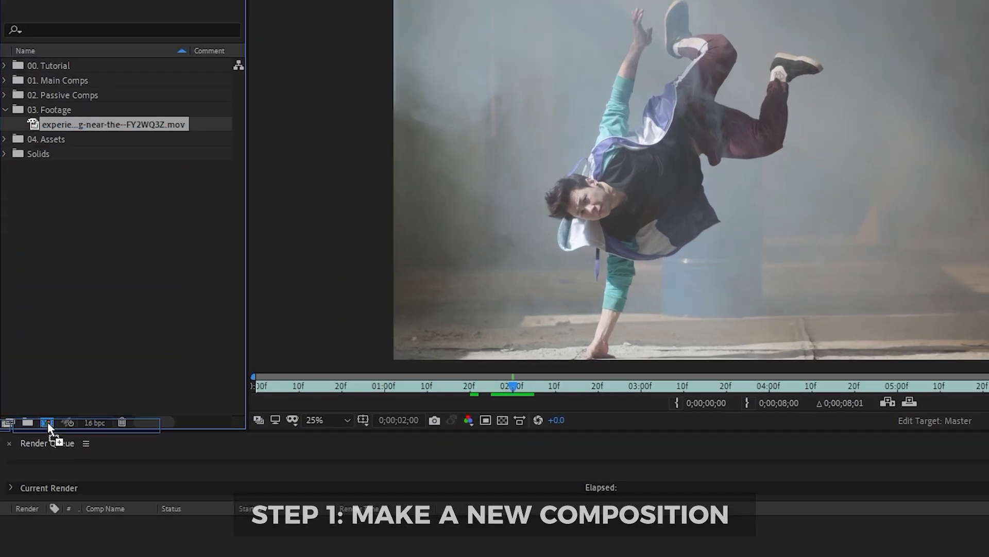
left_click_drag(47, 421, 47, 421)
Trim the dancer layer to about seven seconds and split it at the handstand moment.
mouse_move(417, 413)
left_mouse_down()
mouse_move(465, 423)
mouse_move(449, 427)
mouse_move(538, 419)
mouse_move(431, 415)
mouse_move(447, 418)
left_mouse_up()
left_click(449, 426)
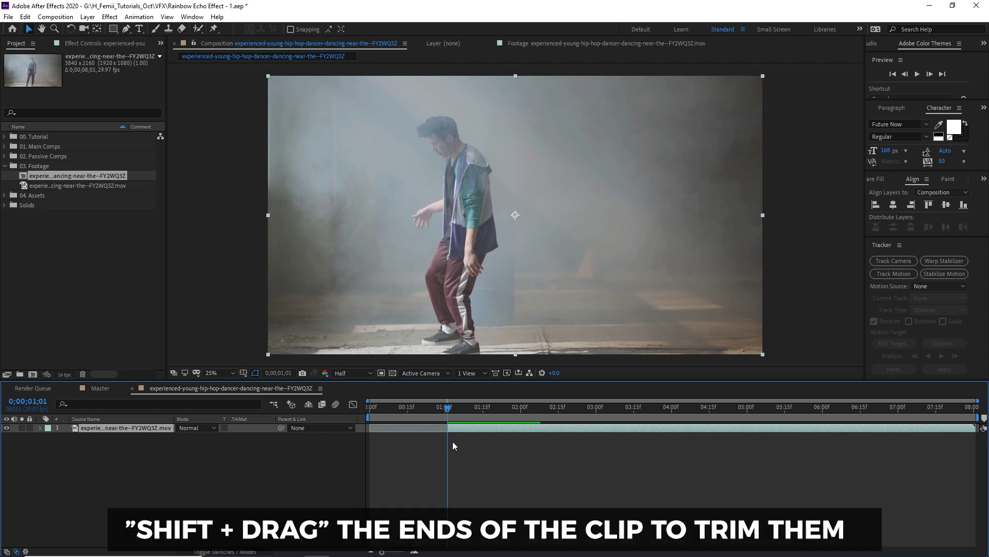
mouse_move(469, 429)
left_mouse_down()
mouse_move(393, 431)
mouse_move(445, 425)
left_mouse_up()
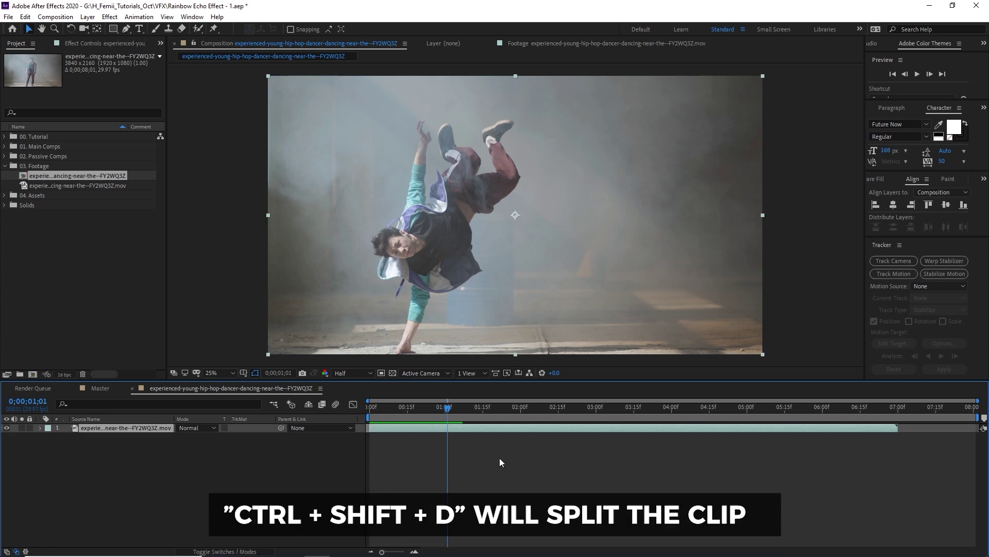
key("ctrl+shift+d")
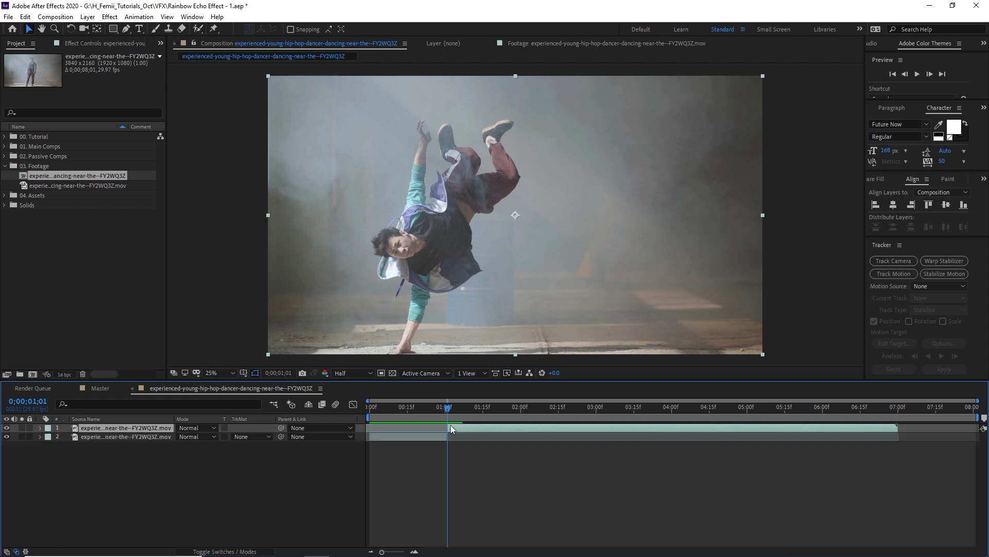
Freeze the top dancer layer on the current handstand frame.
right_click(462, 429)
mouse_move(484, 165)
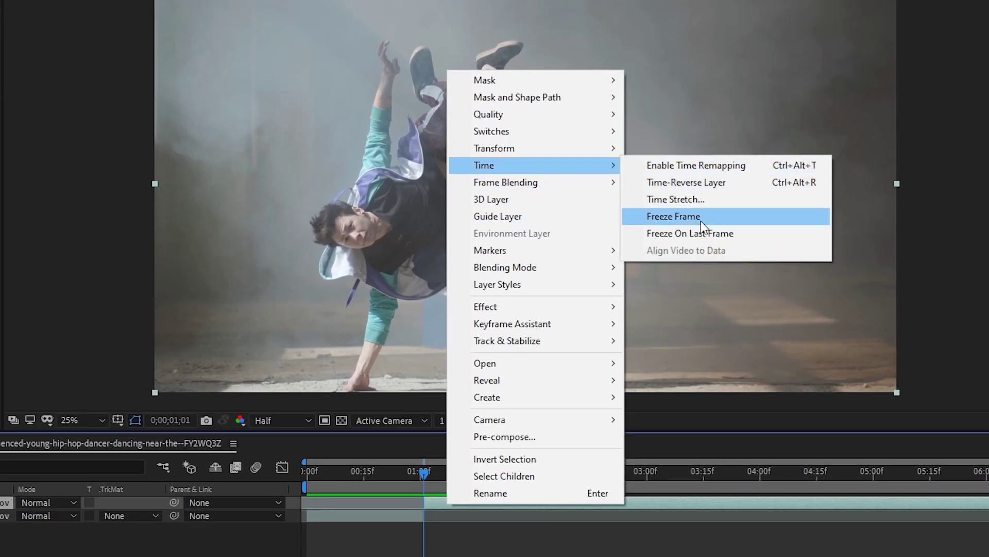
left_click(692, 215)
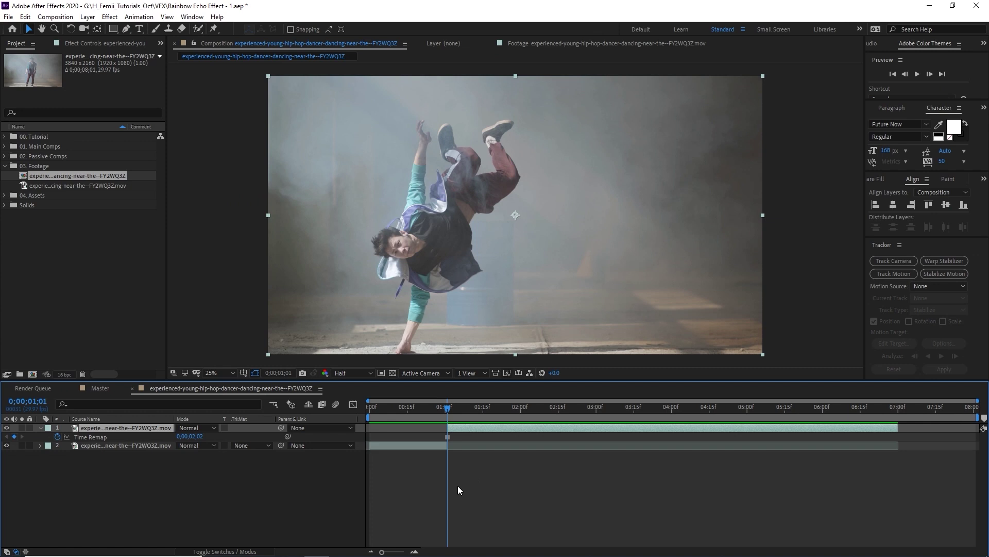
left_click(456, 484)
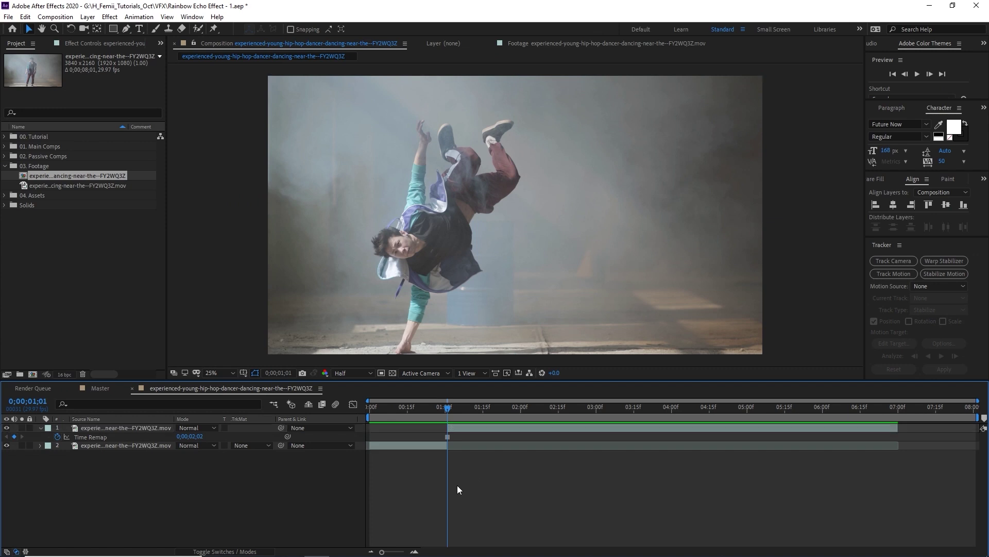
left_click(463, 430)
Preview the composition from a few frames before the freeze, then deselect all layers.
left_click_drag(445, 410, 432, 411)
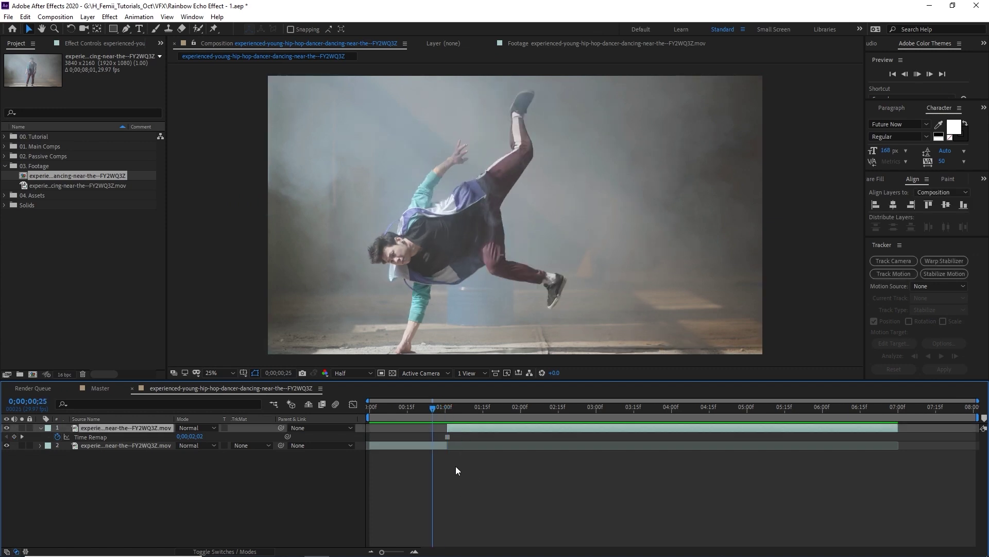
key("space")
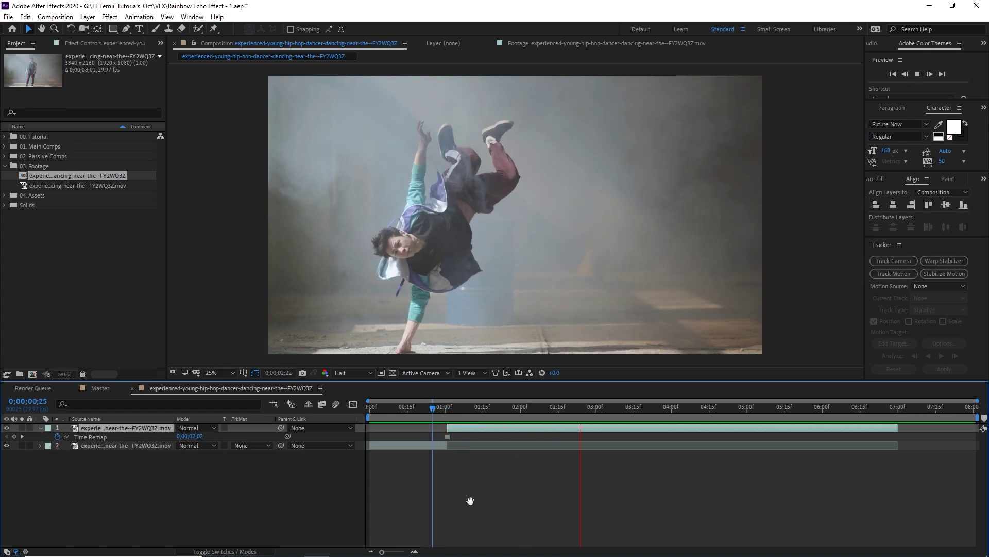
key("space")
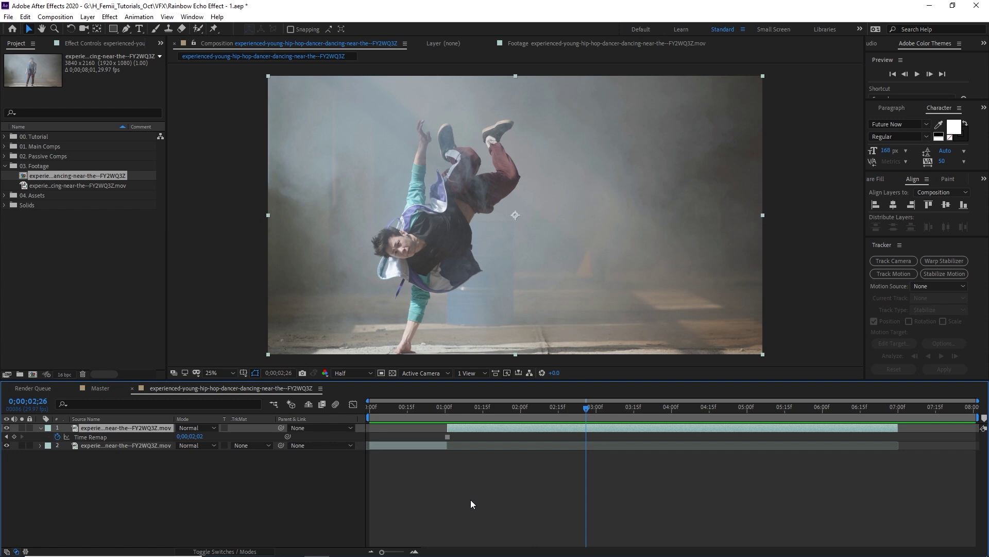
left_click(470, 503)
scroll(414, 225, "up", 2)
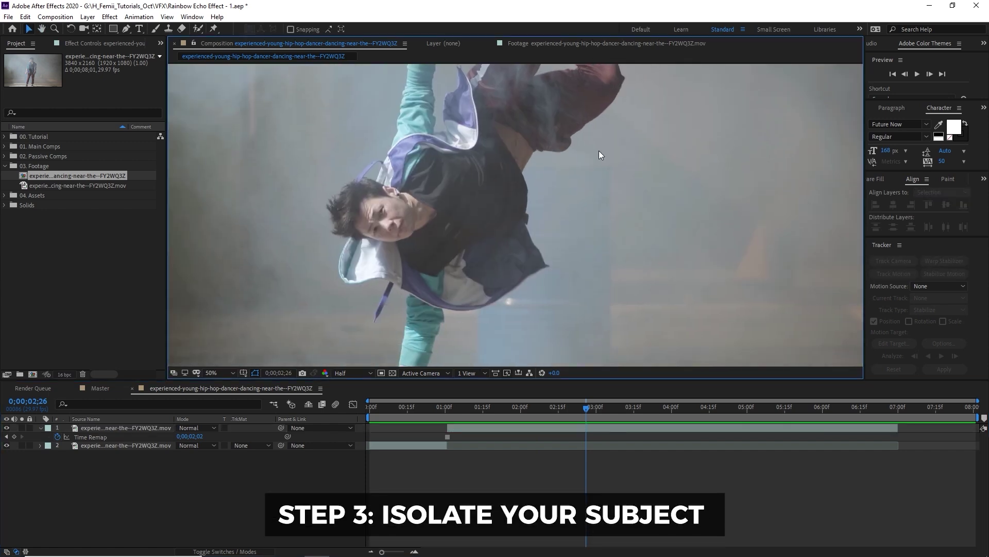
scroll(567, 218, "down", 2)
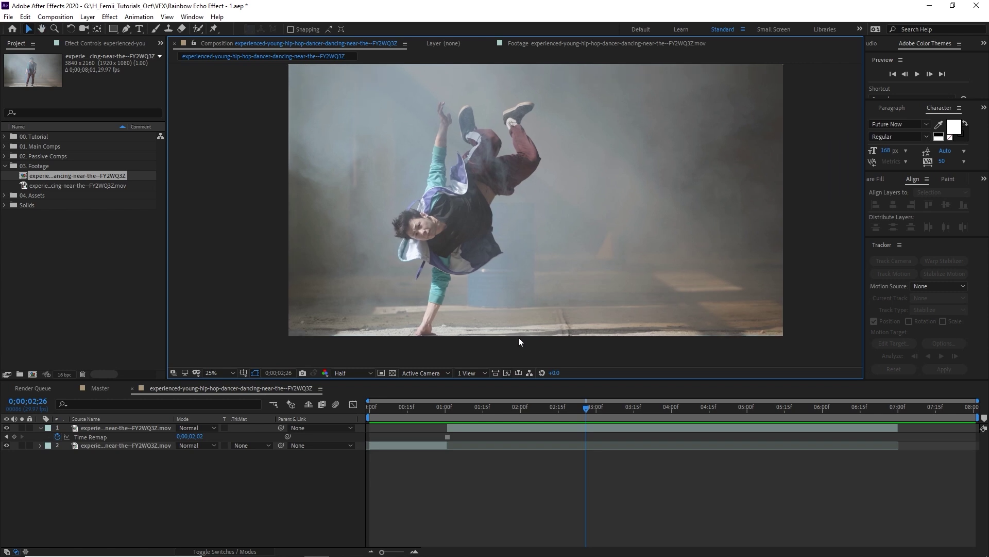
scroll(453, 262, "up", 2)
Pan the viewer across the dancer's body while masking the frozen figure.
left_click_drag(451, 254, 574, 225)
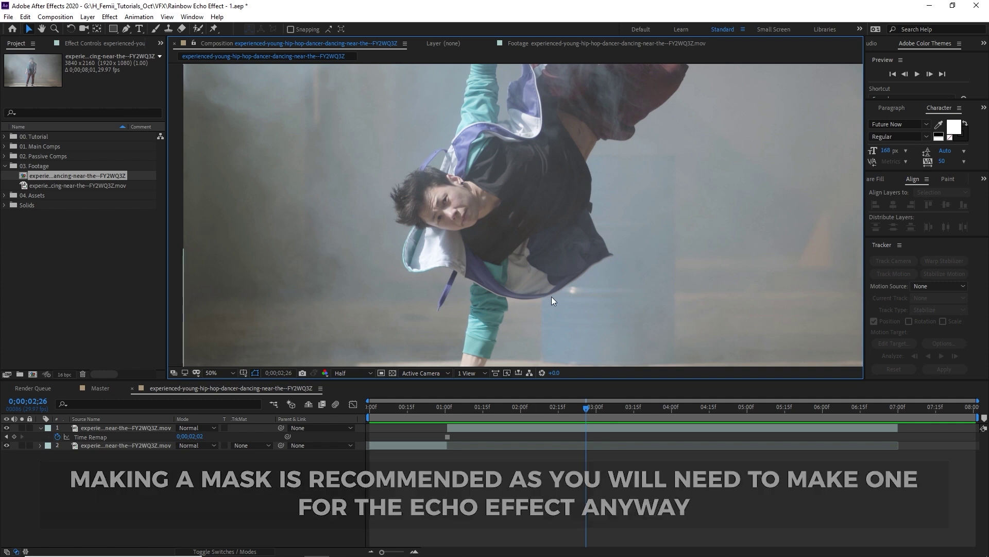
scroll(589, 258, "down", 2)
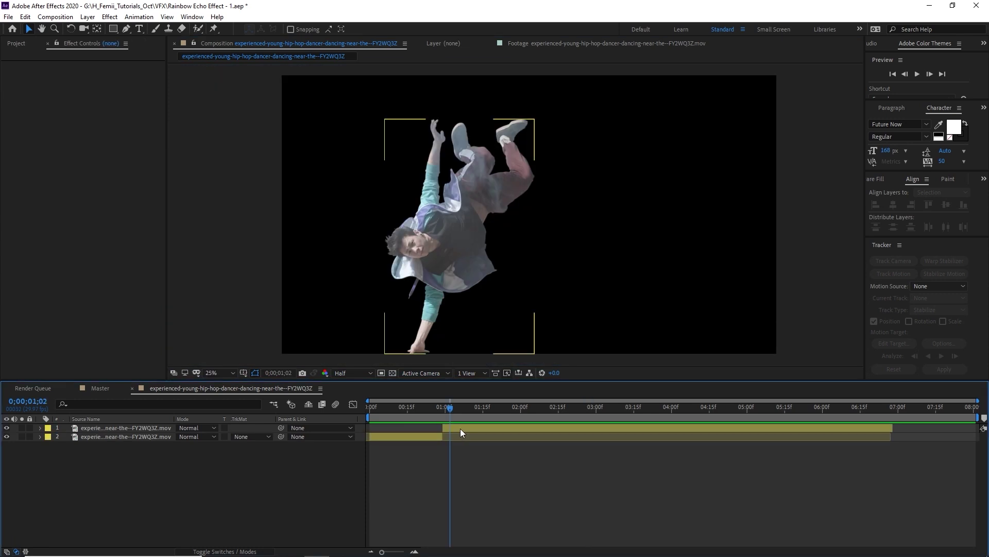
Centre the view on the dancer and duplicate the masked dancer layer.
left_click(459, 428)
scroll(434, 251, "up", 2)
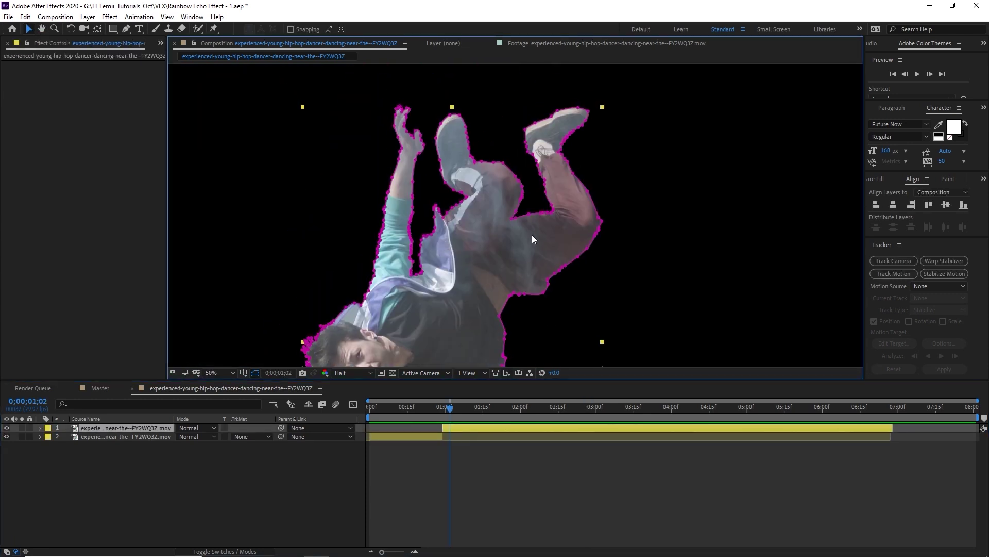
scroll(533, 239, "down", 2)
left_click_drag(531, 320, 512, 272)
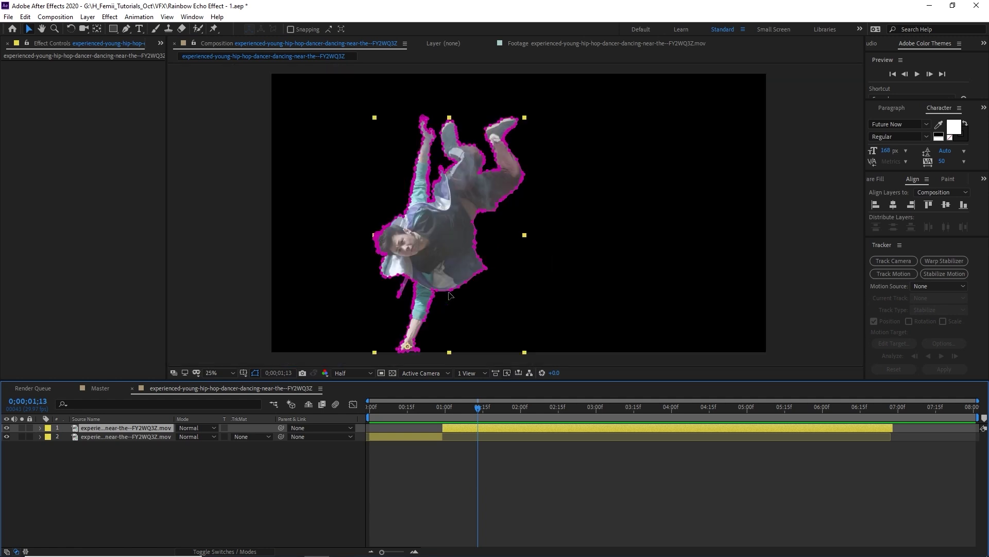
key("space")
left_click(480, 427)
key("ctrl+d")
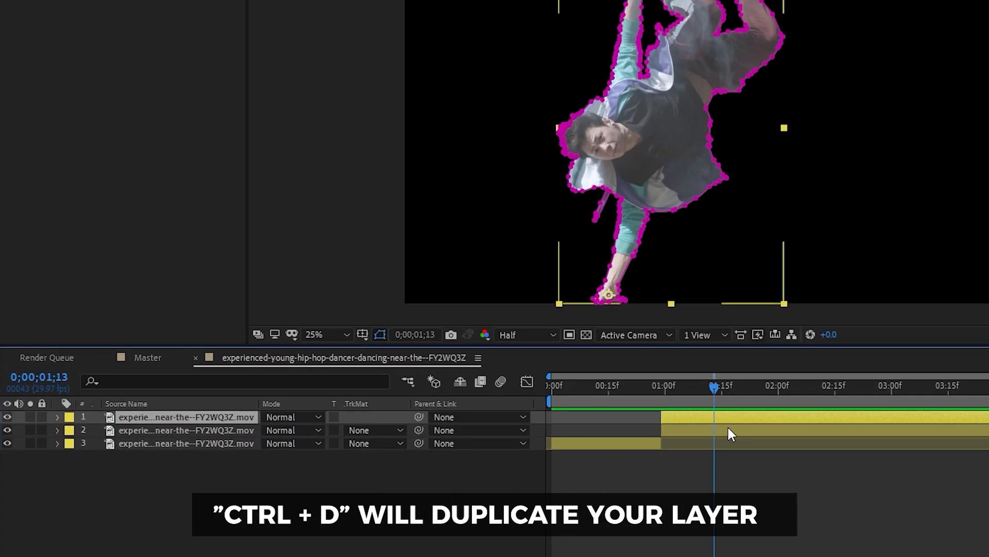
Delete Mask 1 from the second layer so the smoky background shows again.
left_click(729, 429)
key("m")
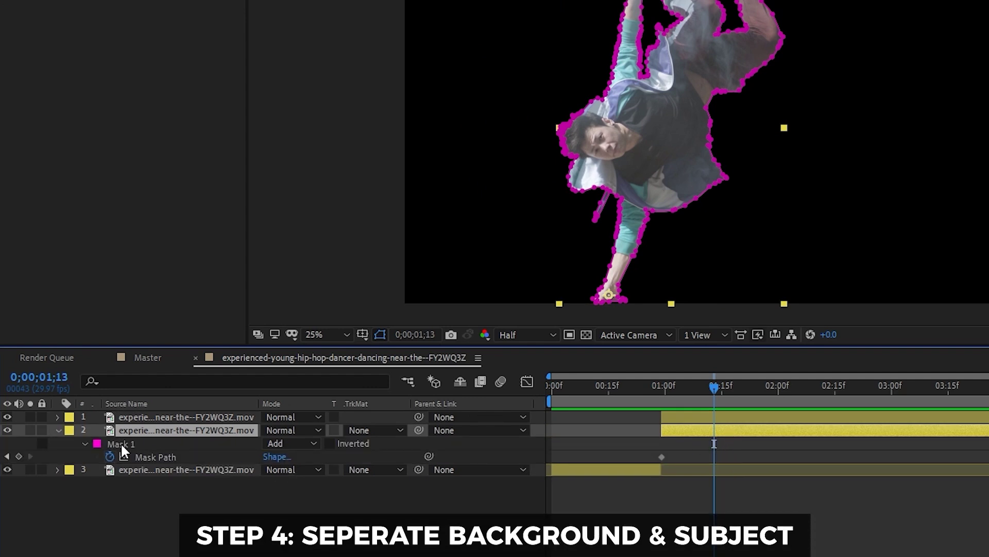
left_click(121, 443)
key("Delete")
Check the top layer's mask against the unmasked second layer, then deselect all.
left_click(699, 505)
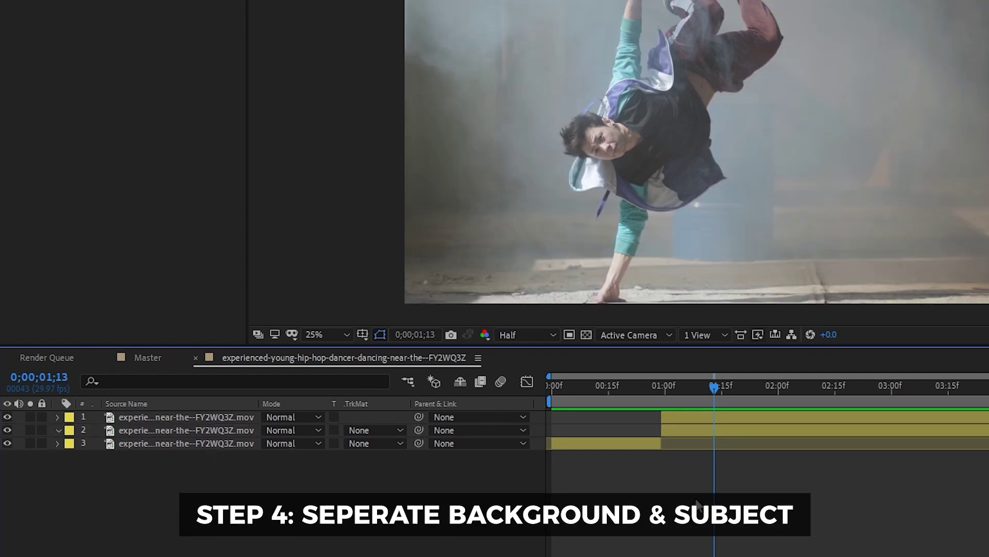
left_click(734, 418)
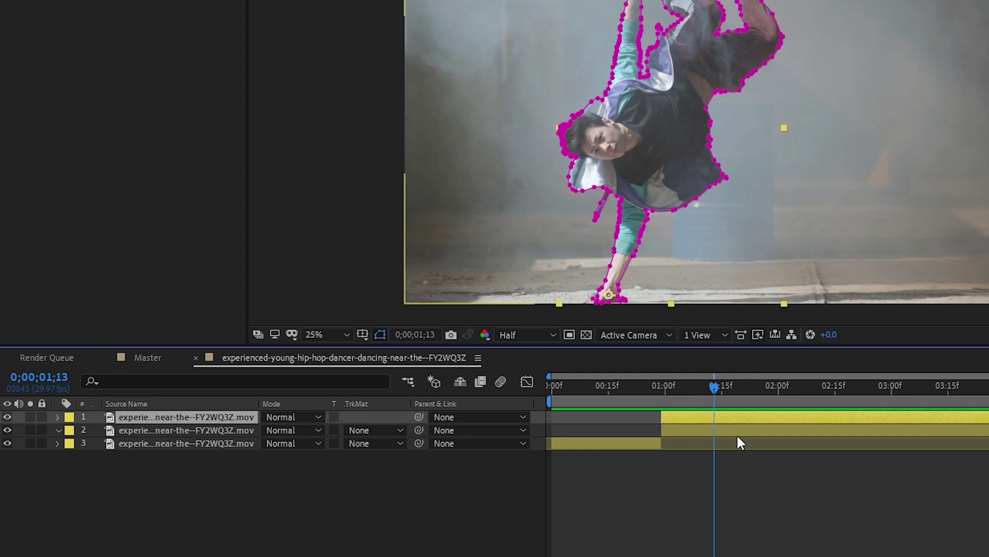
left_click(738, 430)
left_click(728, 514)
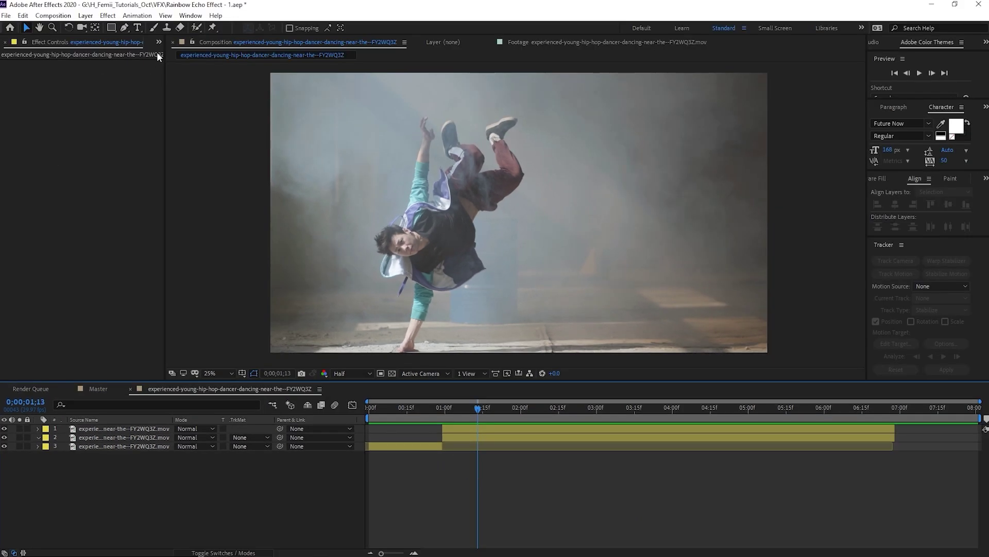
Rename the composition to 01. Main Comp and move it into the 01. Main Comps folder.
left_click(159, 42)
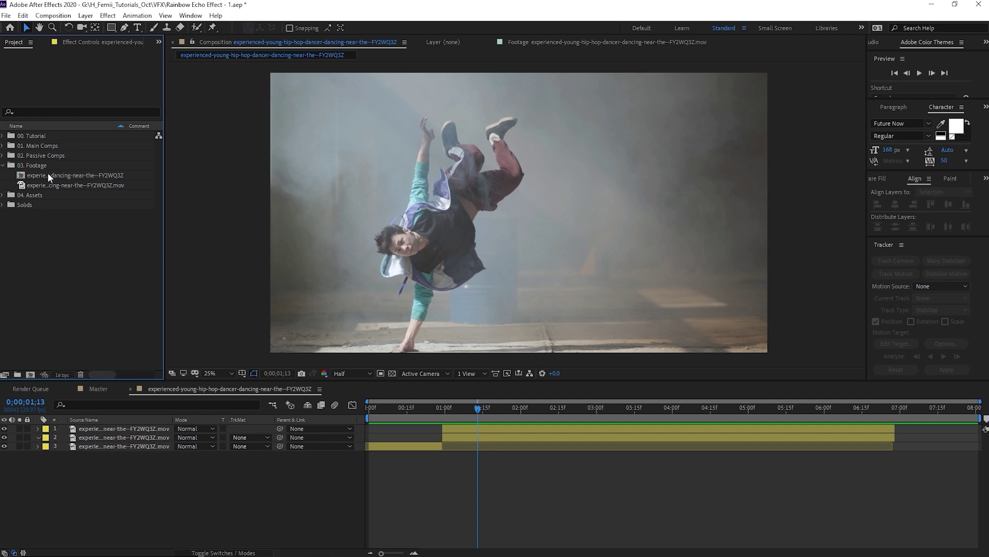
right_click(48, 173)
left_click(89, 337)
type("01")
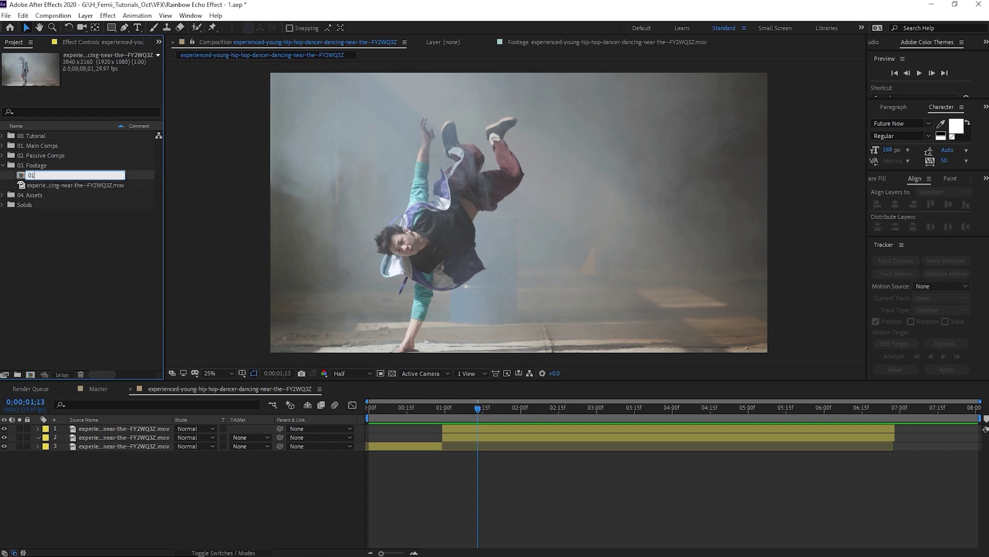
type(". Main Comp")
key("Return")
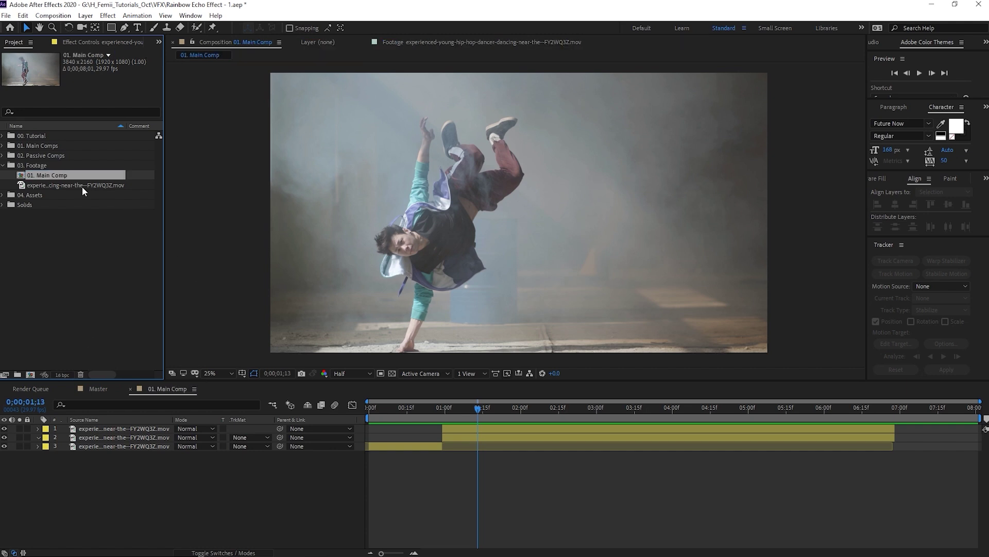
left_click_drag(68, 180, 46, 146)
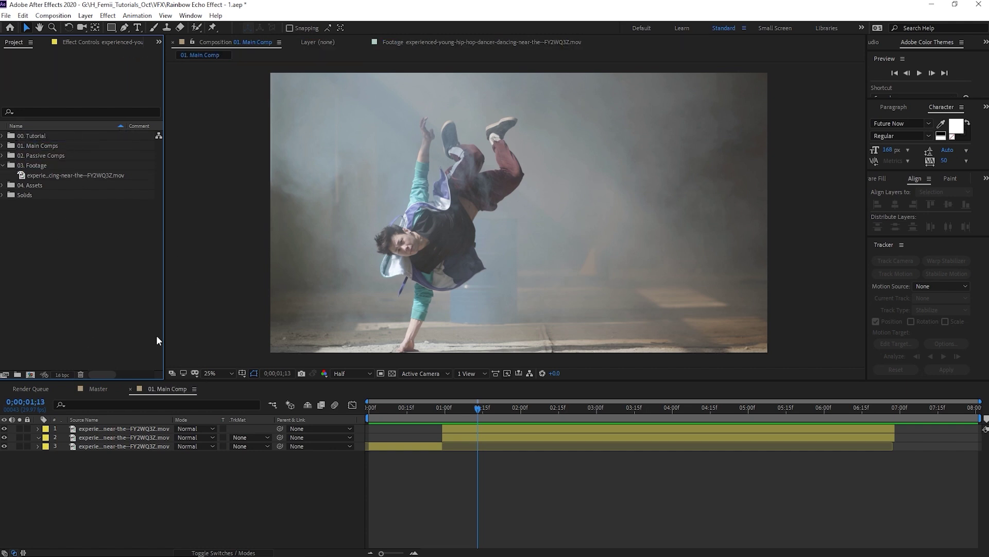
Rename the bottom layer Real Time Base Footage and Top Layer 2 to Background - Frozen.
right_click(124, 445)
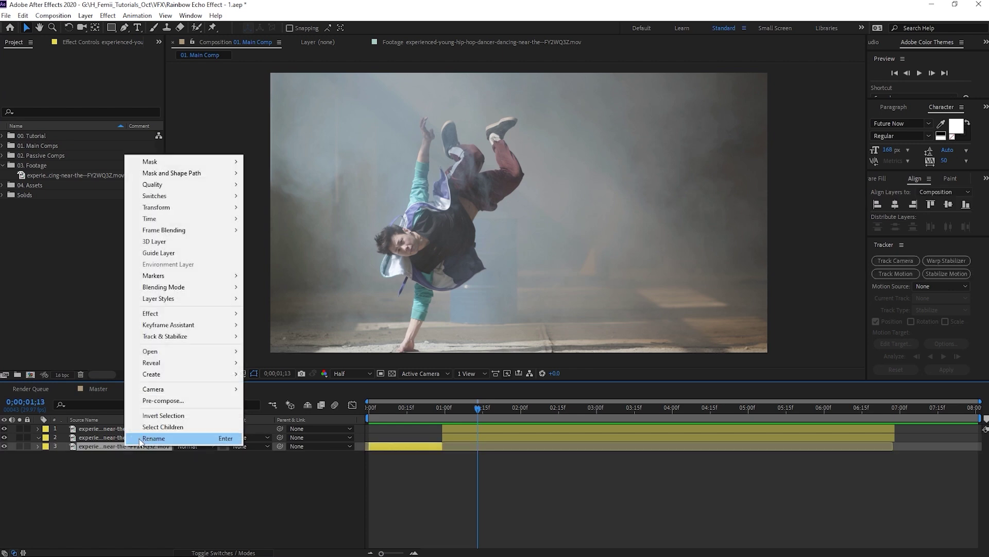
left_click(154, 438)
type("Rea")
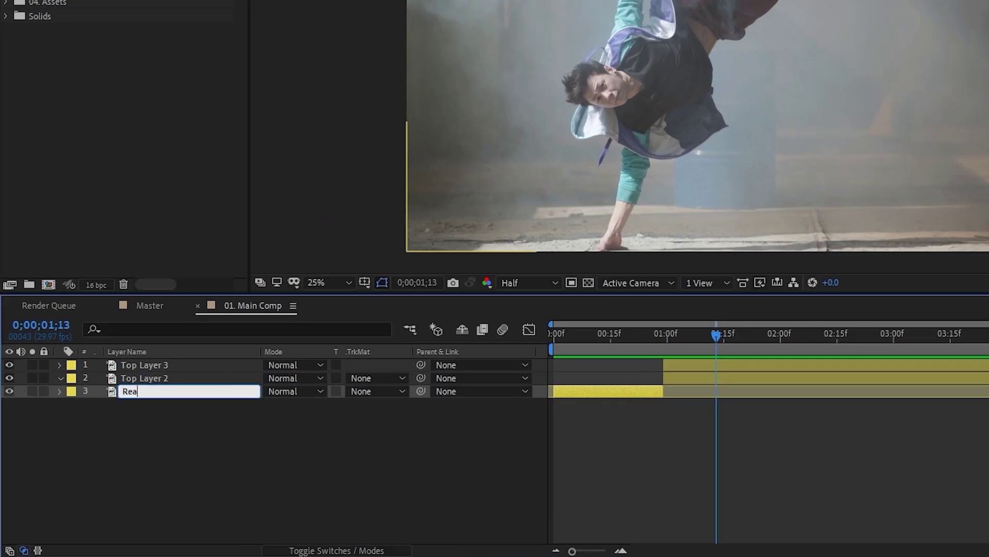
type("l Time Base ")
type("Footage")
key("Return")
left_click(157, 379)
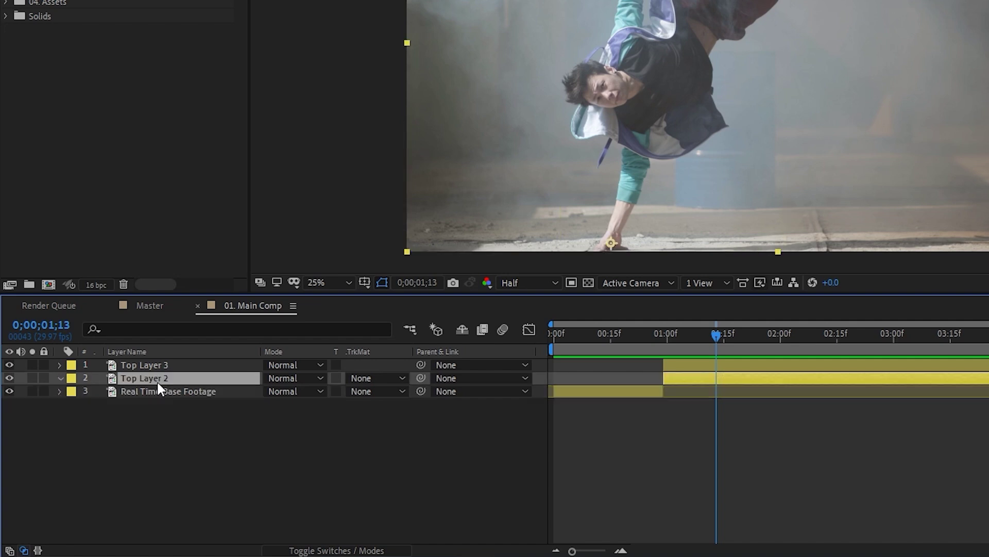
right_click(165, 382)
left_click(209, 368)
type("Ba")
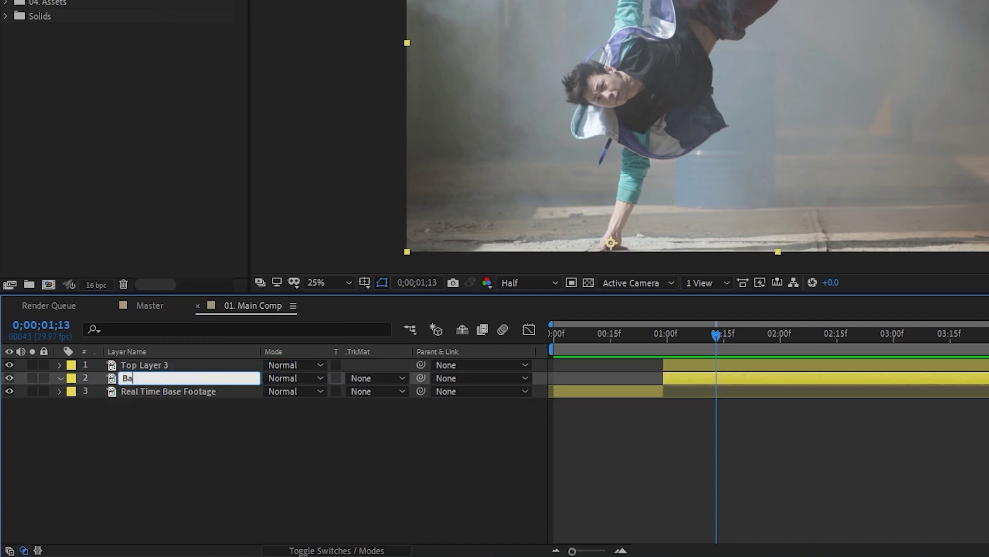
type("ckground - Frozen")
key("Return")
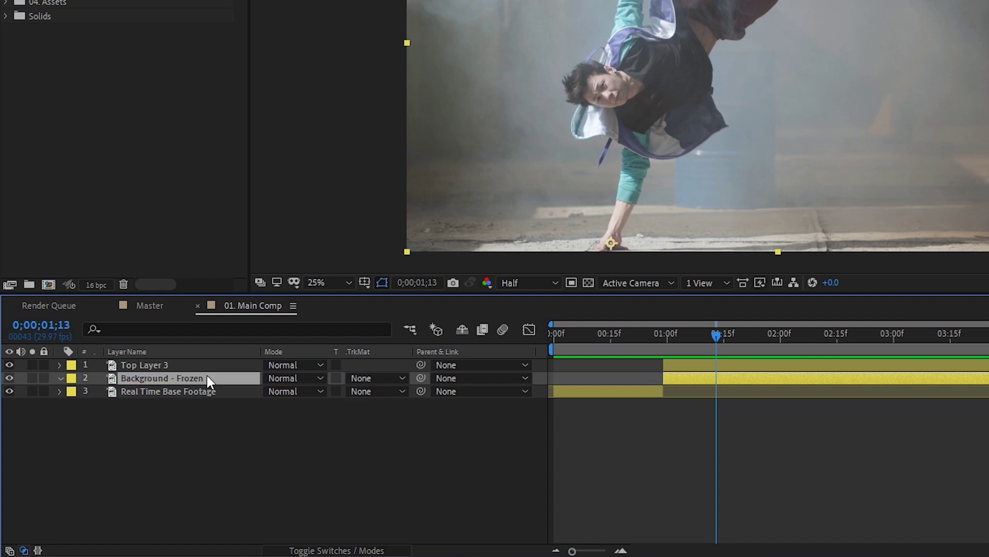
Rename Top Layer 3 to Subject - Frozen.
right_click(202, 366)
left_click(251, 356)
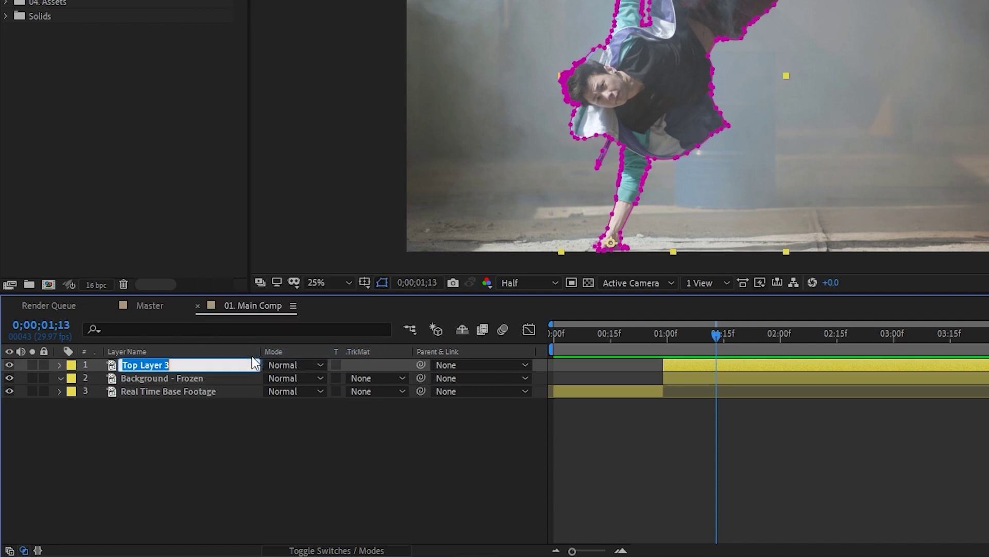
type("Subject -")
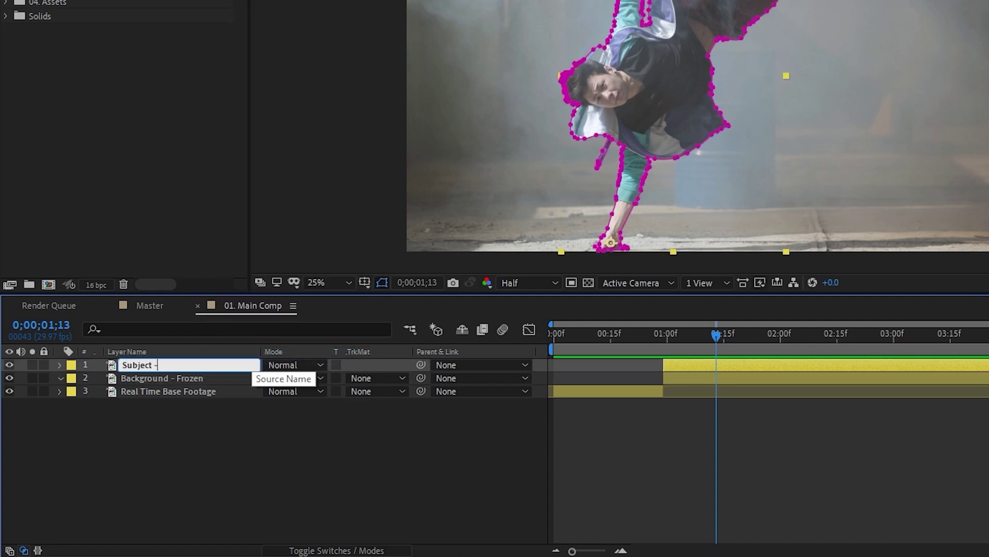
type(" Frozen")
key("Return")
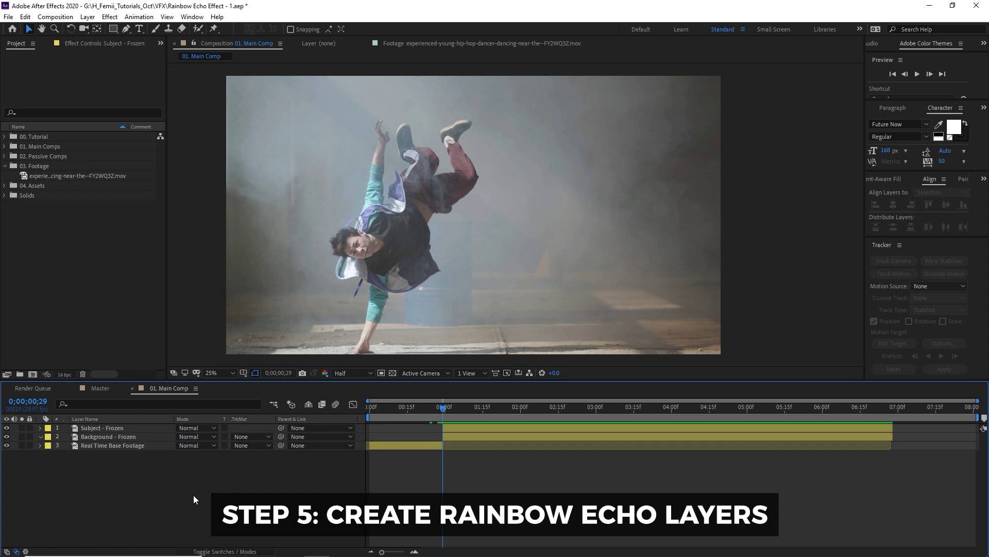
Duplicate the Subject - Frozen layer with Ctrl+D and bring up the effect search.
left_click(143, 428)
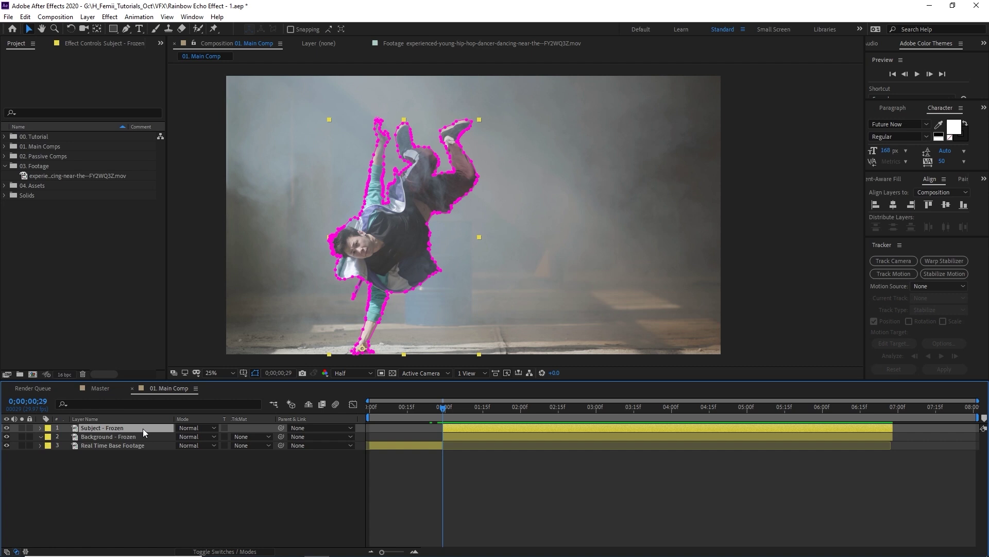
key("ctrl+d")
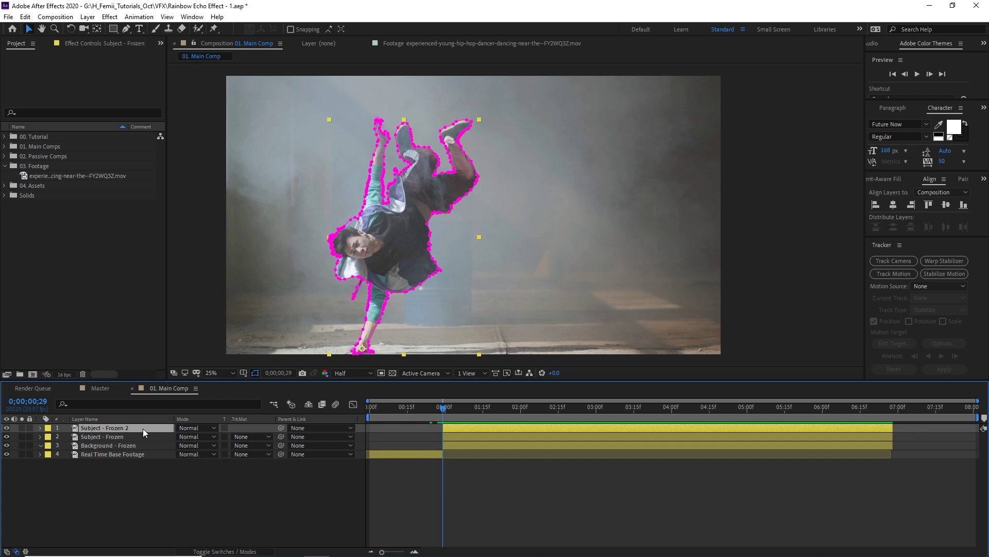
key("ctrl+space")
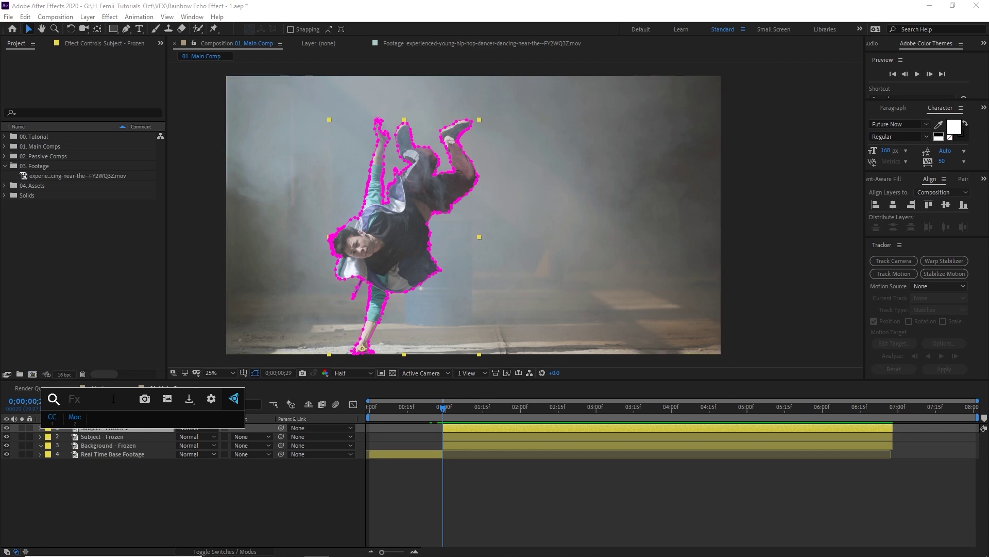
type("fill")
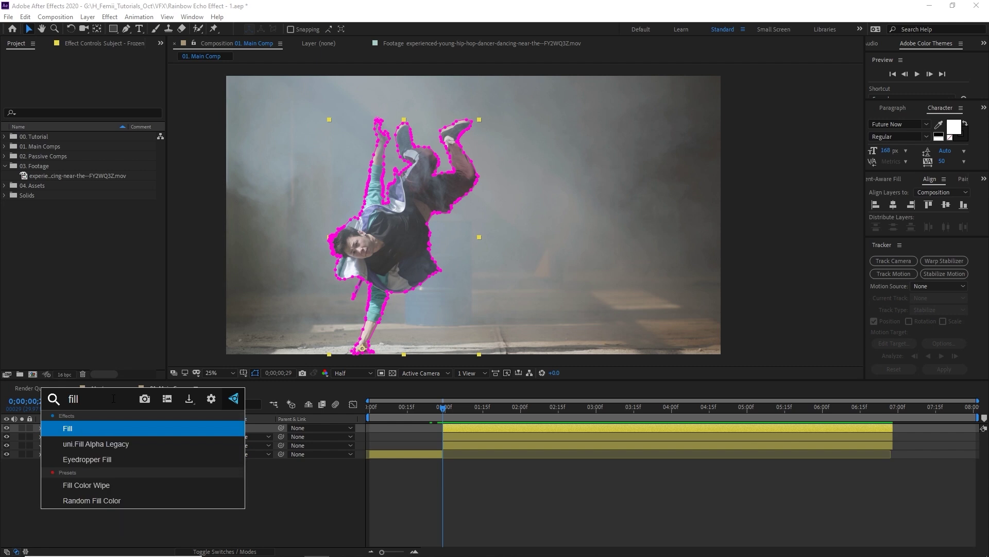
Apply Fill to the copy and float the Adobe Color Themes panel showing saved themes.
left_click(129, 427)
scroll(380, 238, "up", 3)
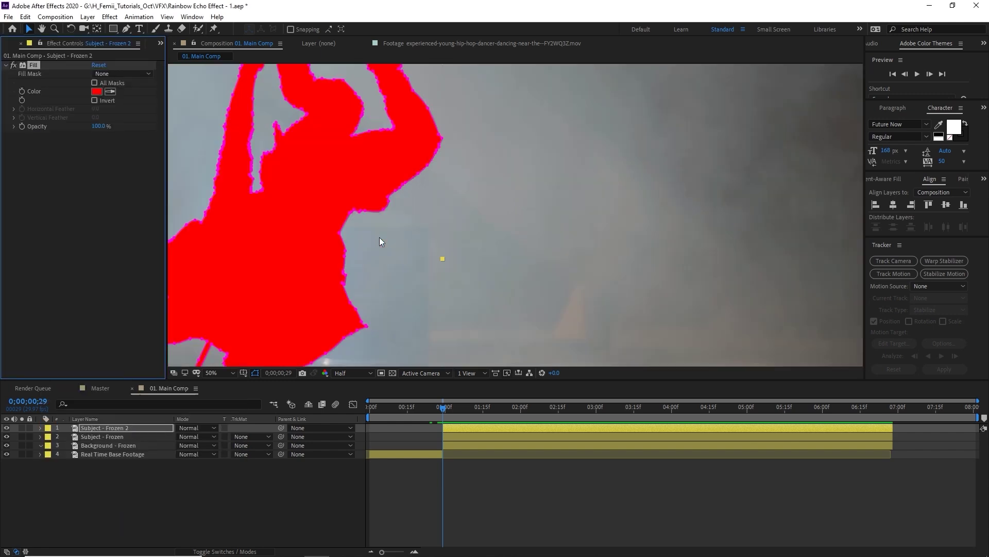
scroll(550, 244, "down", 1)
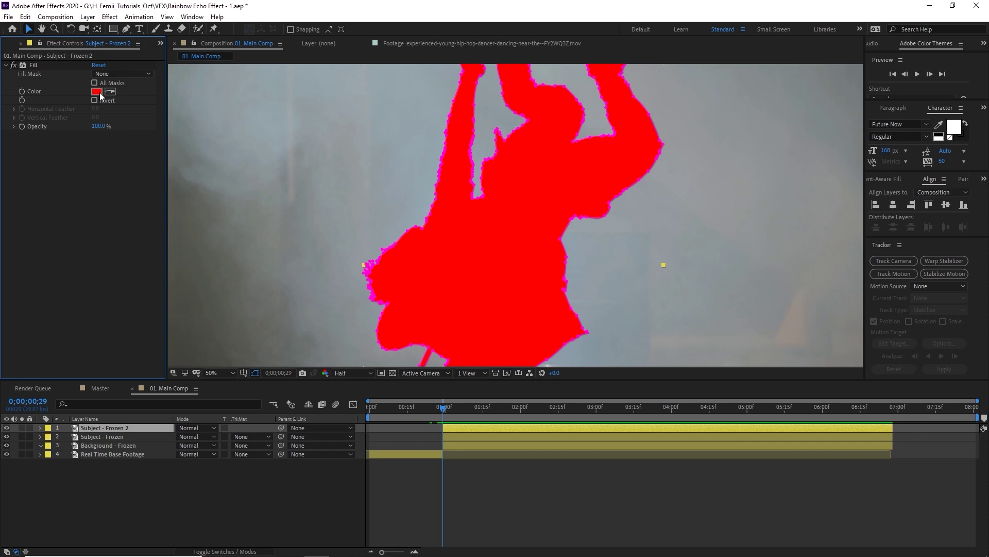
left_click(191, 16)
mouse_move(151, 102)
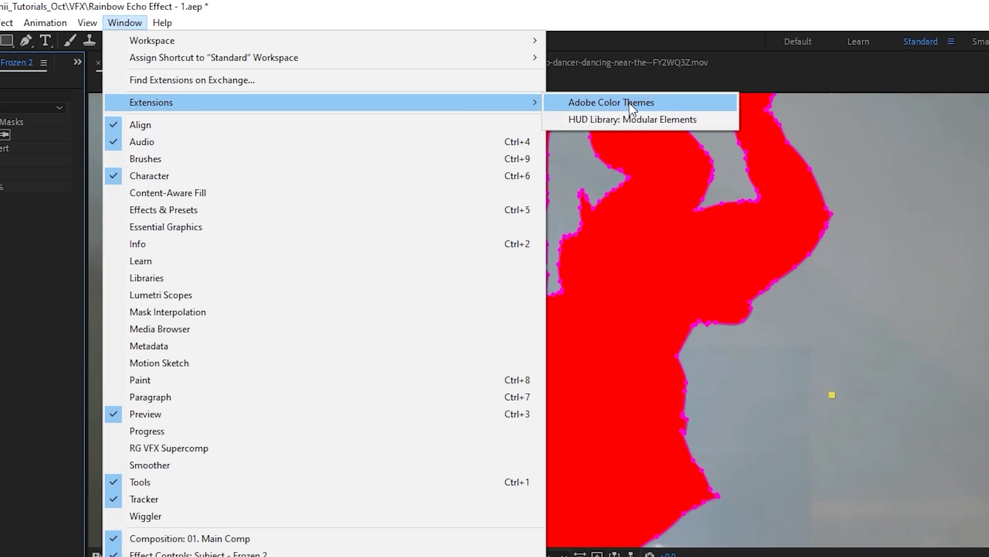
left_click(632, 108)
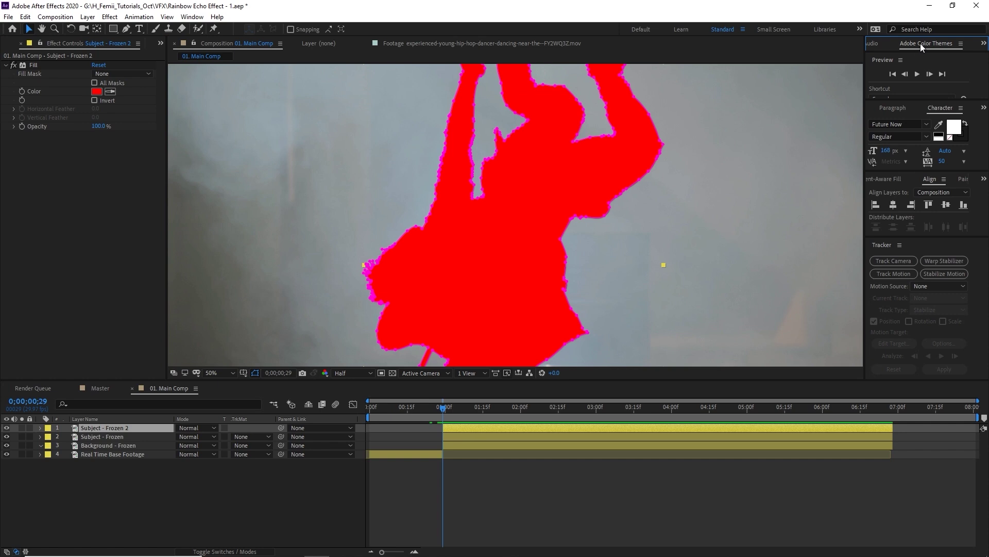
right_click(921, 43)
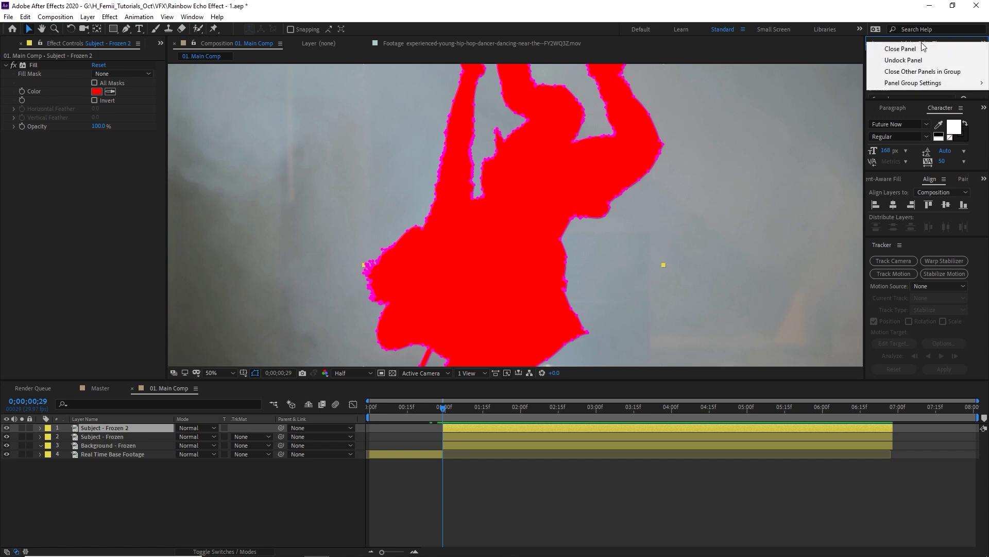
left_click(904, 60)
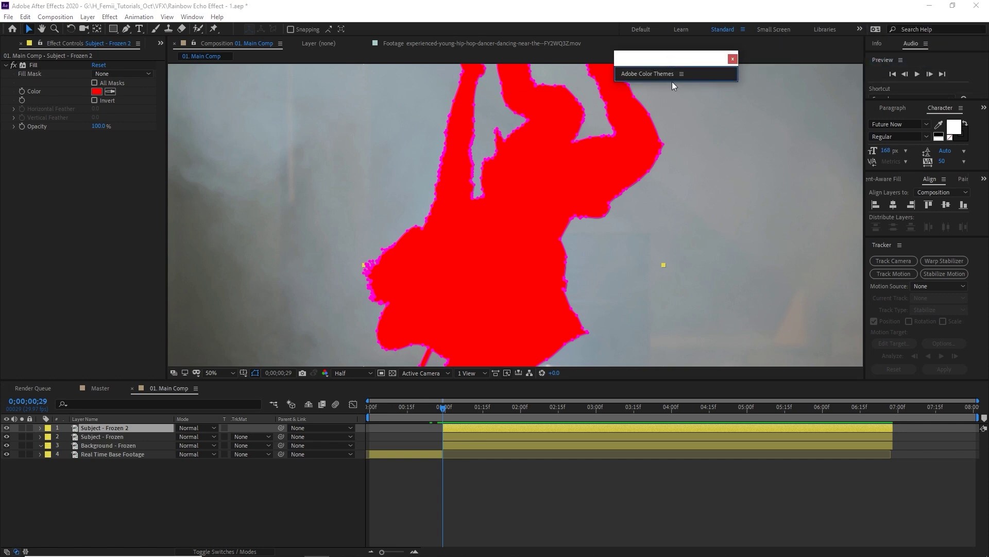
left_click_drag(673, 81, 675, 348)
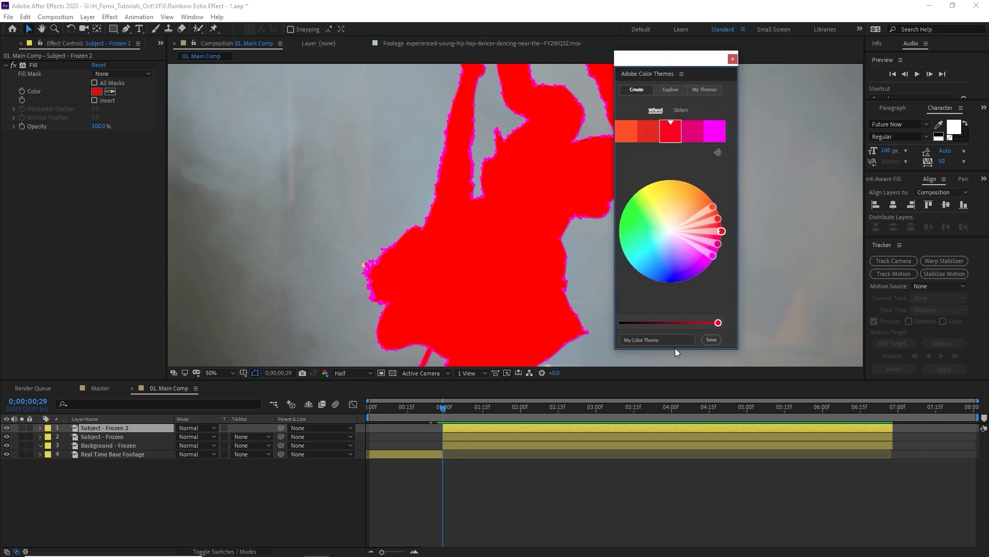
left_click(698, 90)
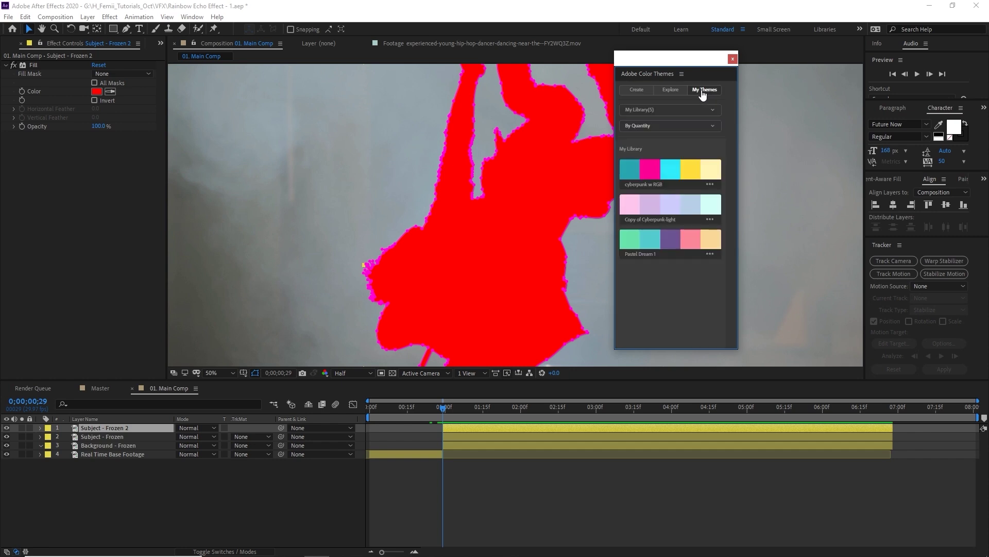
left_click_drag(695, 68, 799, 65)
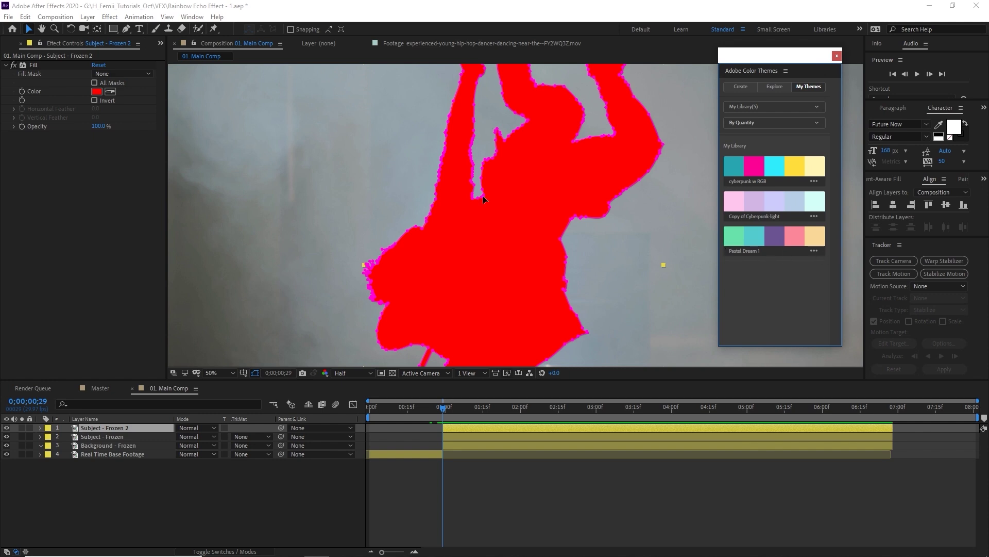
Set Fill's colour to mint green sampled from Pastel Dream and reveal the copy's mask.
left_click(110, 91)
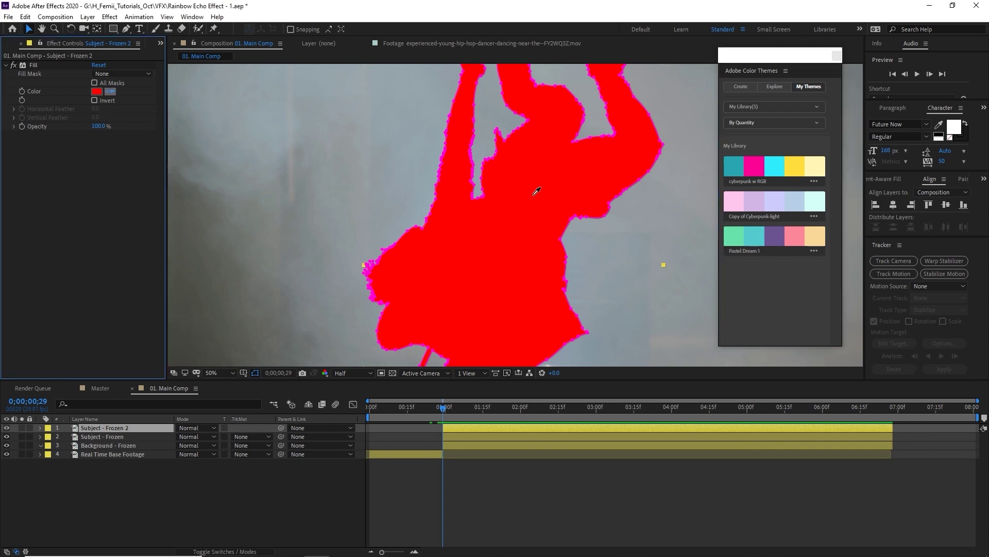
left_click(737, 236)
left_click(534, 470)
scroll(546, 275, "down", 1)
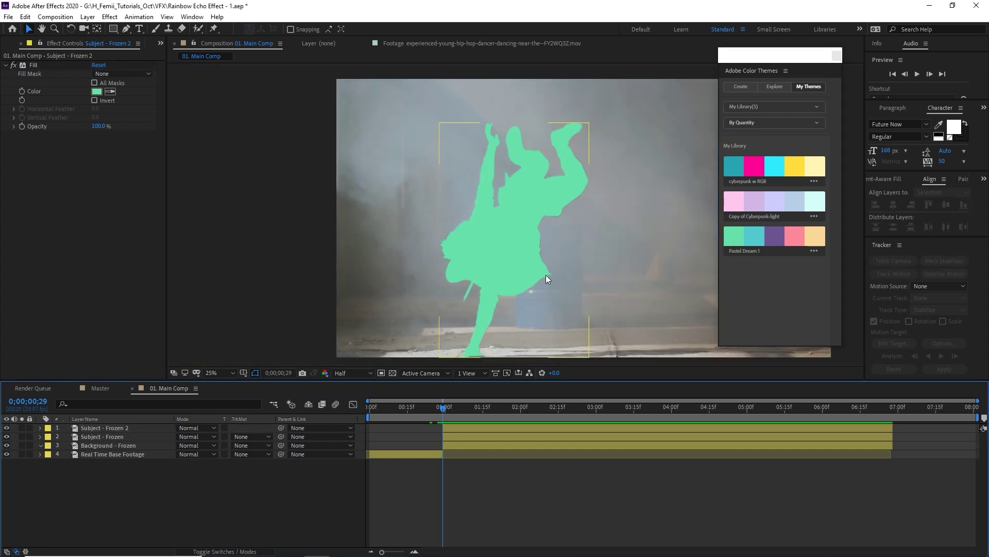
scroll(546, 274, "down", 1)
scroll(479, 271, "up", 1)
scroll(479, 271, "up", 1)
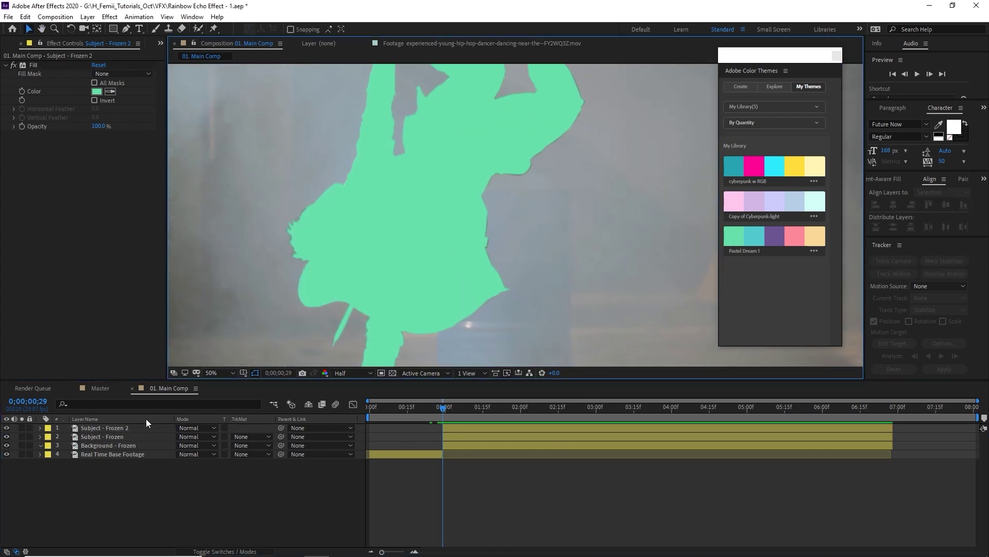
left_click(119, 429)
key("m")
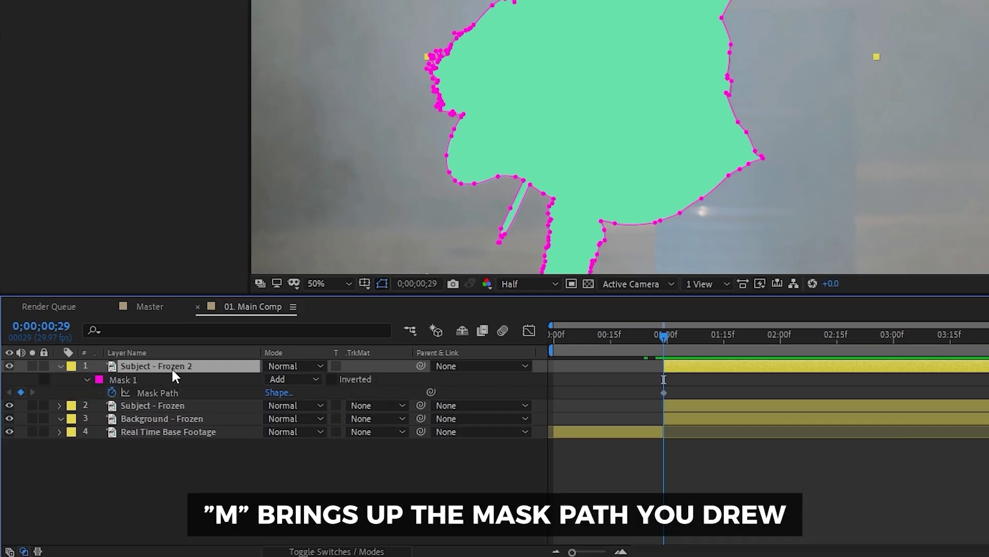
Move the filled copy beneath Subject - Frozen and rename it Color Fill.
mouse_move(174, 366)
left_mouse_down()
mouse_move(198, 418)
mouse_move(194, 411)
left_mouse_up()
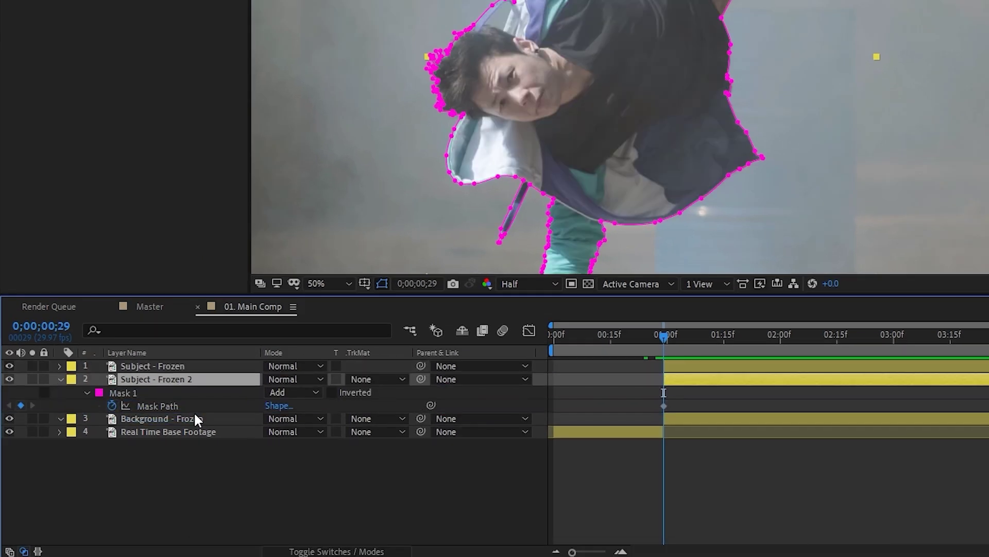
right_click(177, 379)
left_click(227, 368)
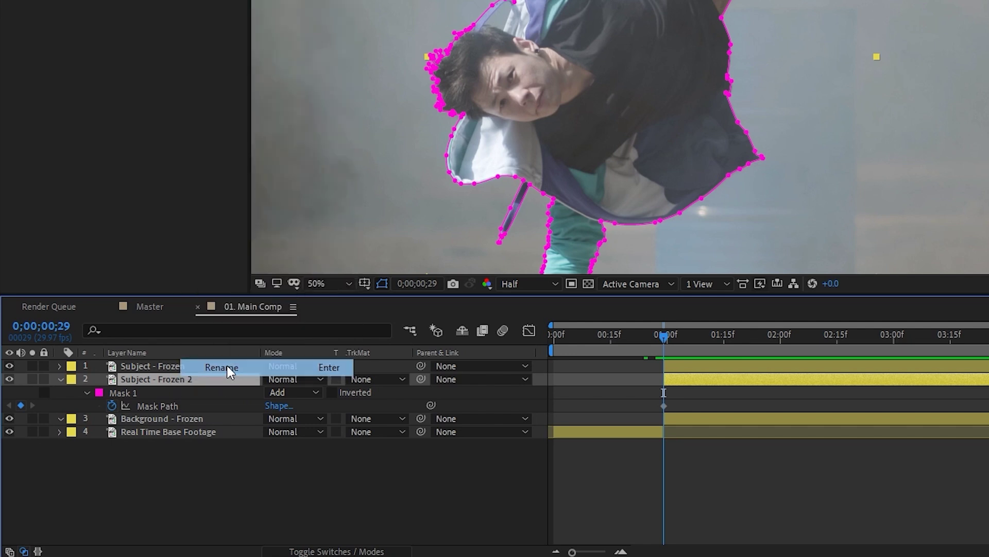
type("C")
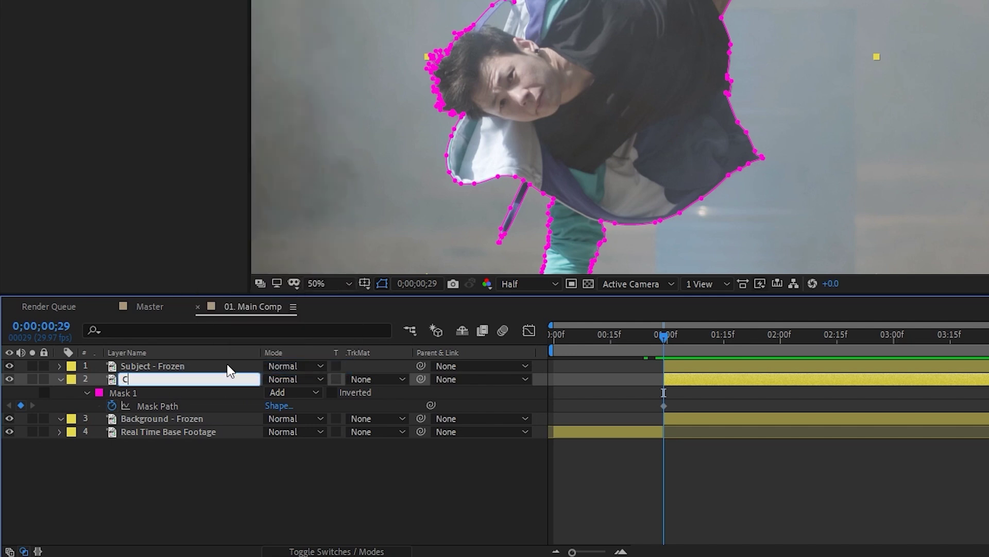
type("olor Fill")
key("Return")
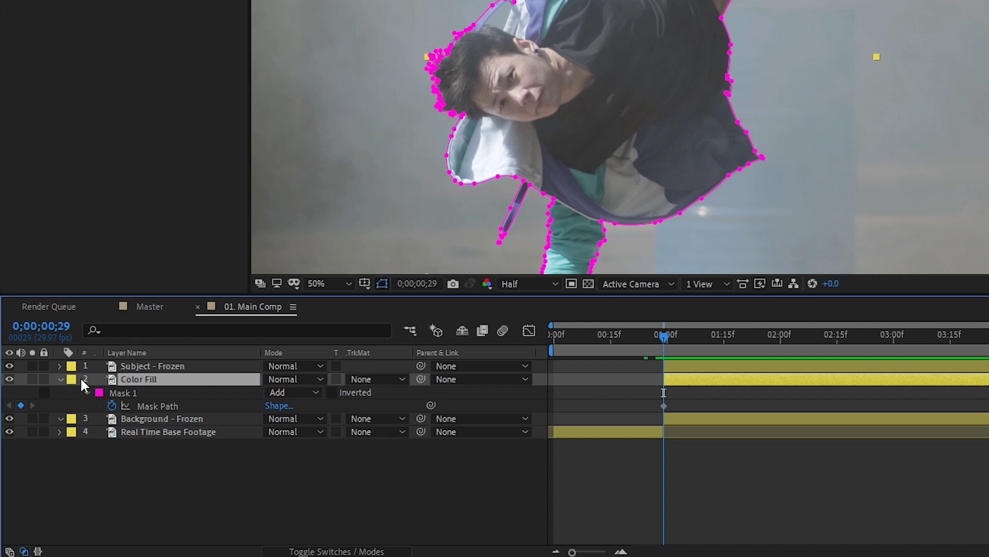
Give the Color Fill layer a cyan label colour.
left_click(74, 379)
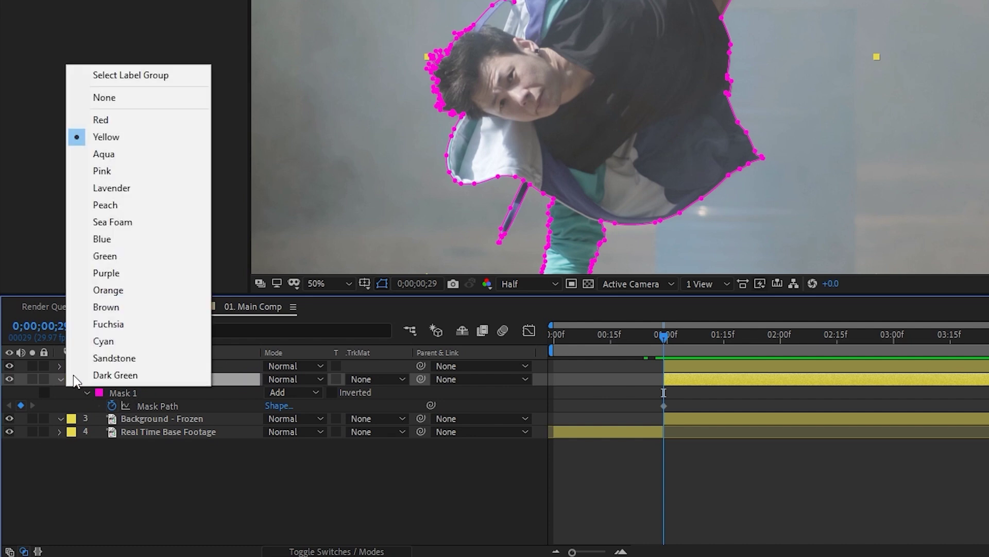
left_click(111, 341)
left_click(488, 438)
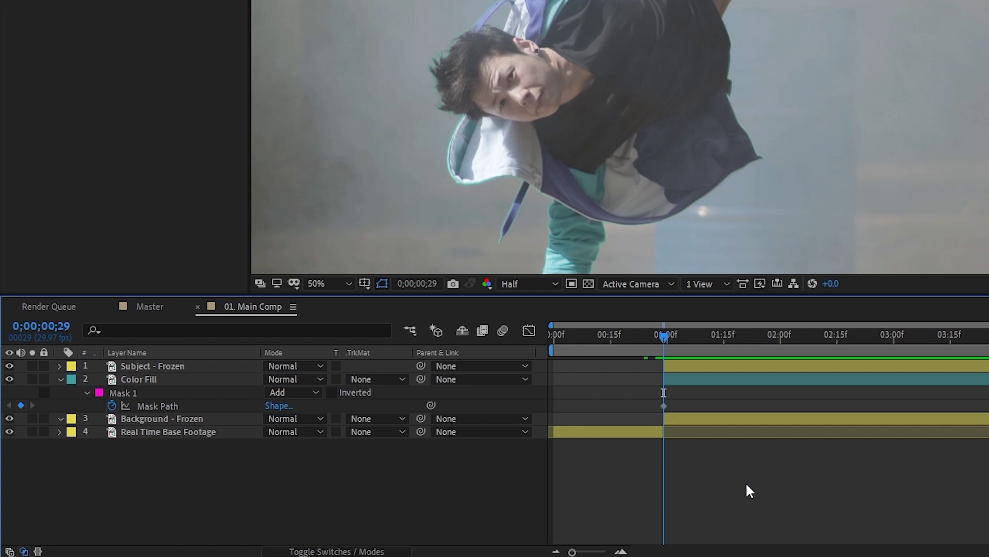
left_click(776, 40)
scroll(839, 49, "down", 2)
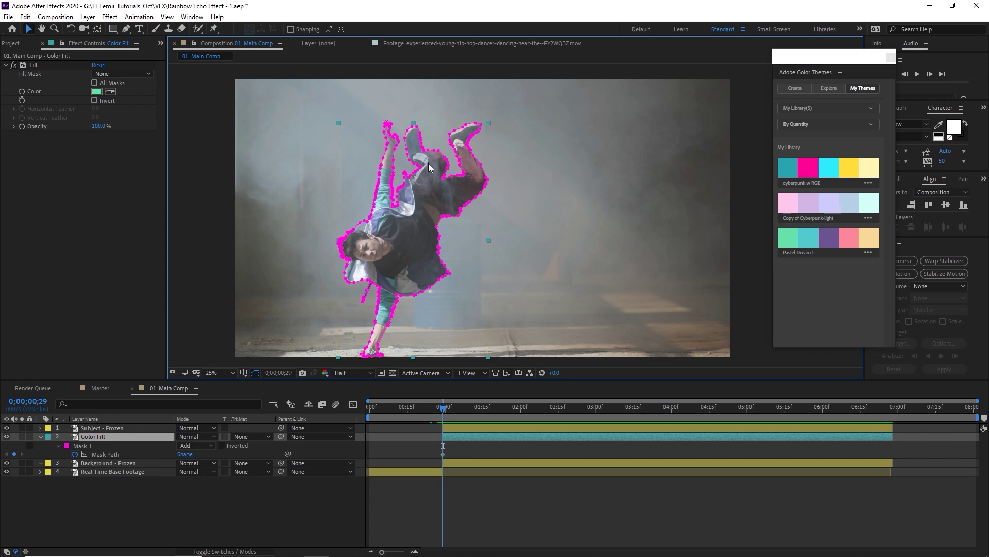
Free-transform Color Fill's mask slightly larger so a mint outline shows behind the dancer.
double_click(464, 131)
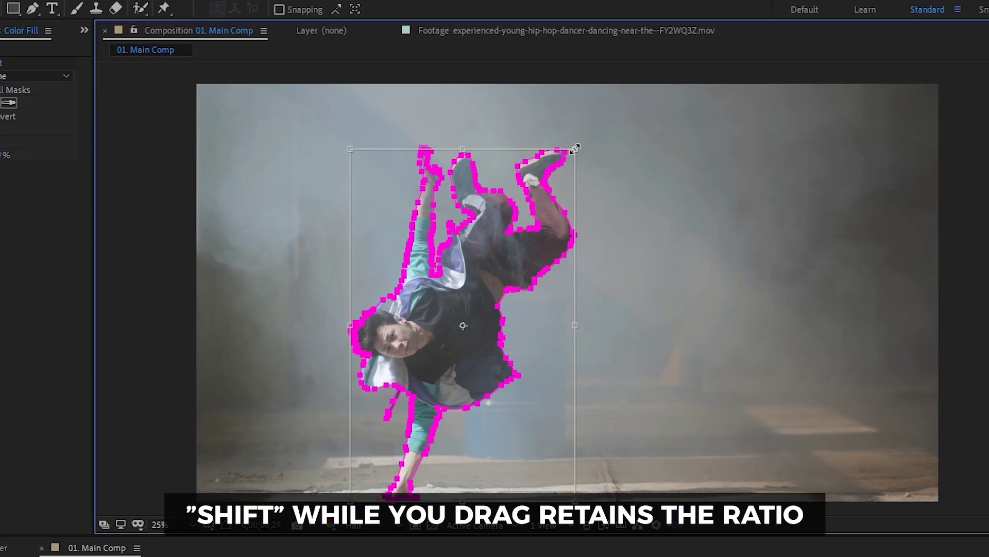
left_click_drag(576, 148, 619, 118)
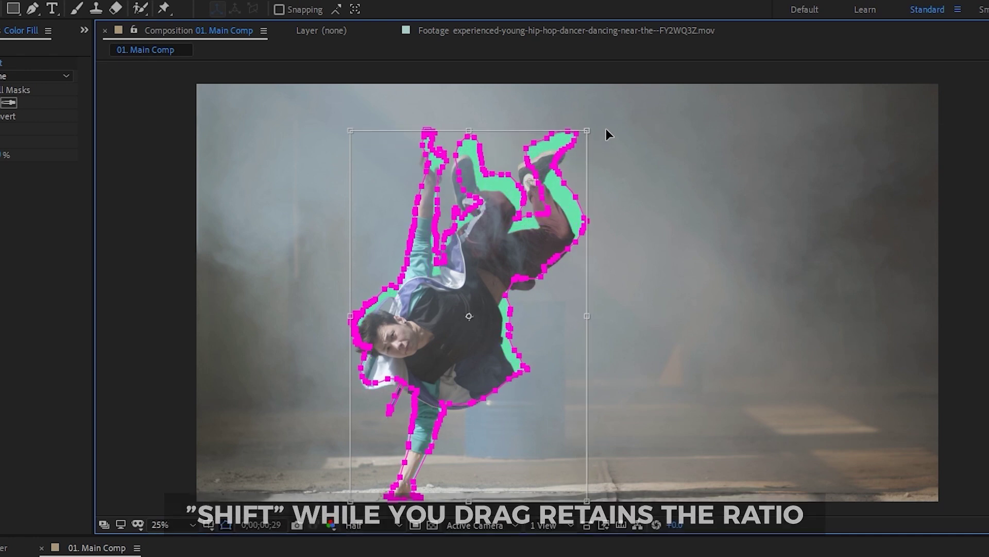
left_click_drag(619, 117, 610, 125)
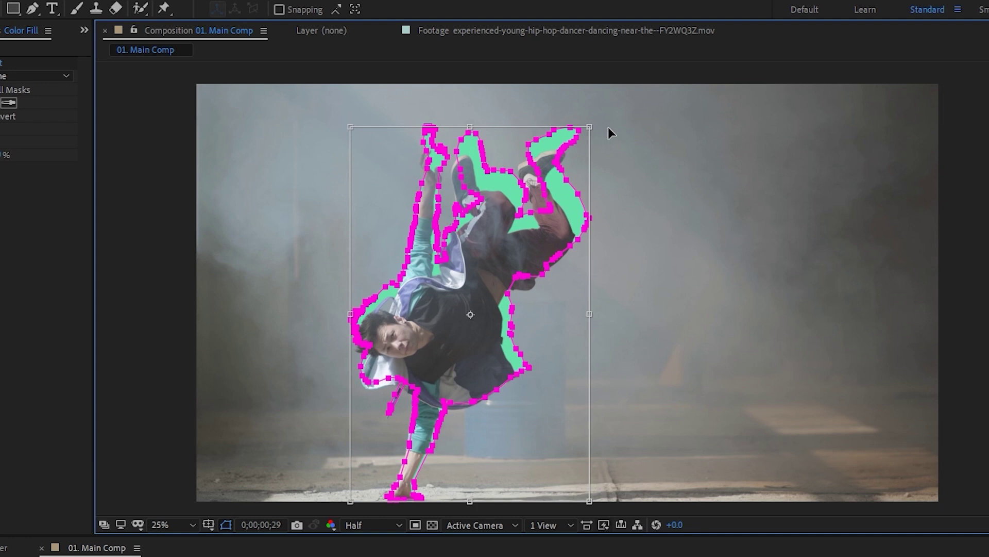
left_click_drag(610, 127, 594, 142)
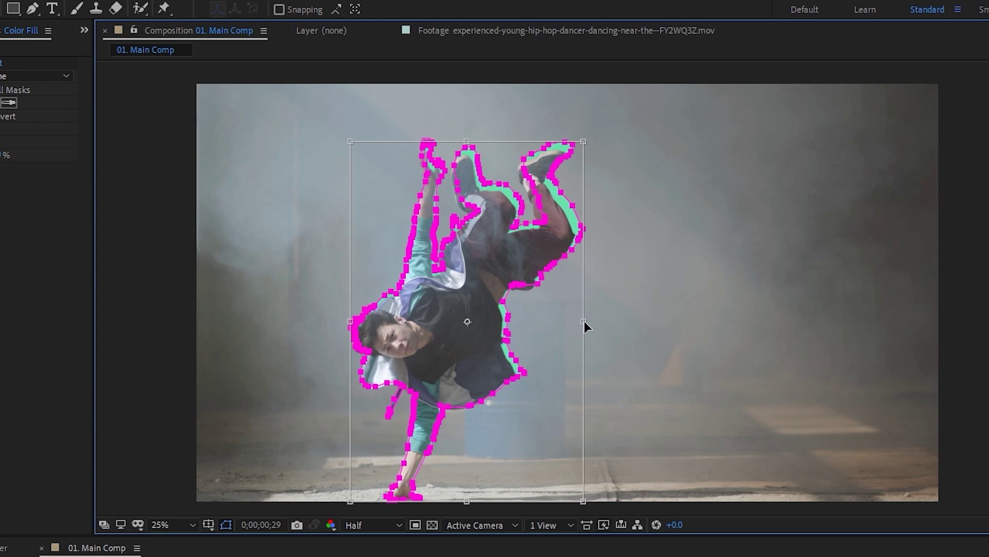
left_click_drag(580, 322, 591, 325)
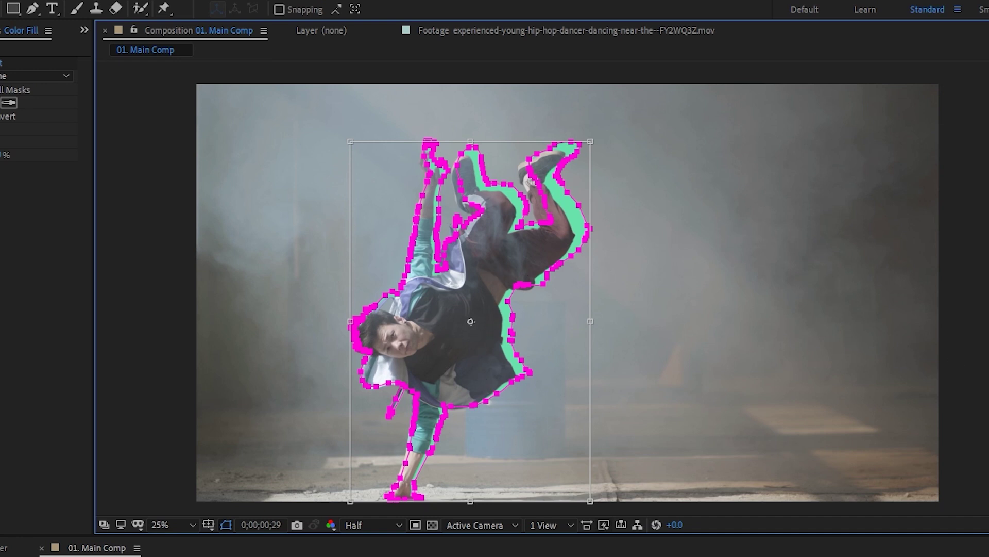
scroll(408, 353, "up", 2)
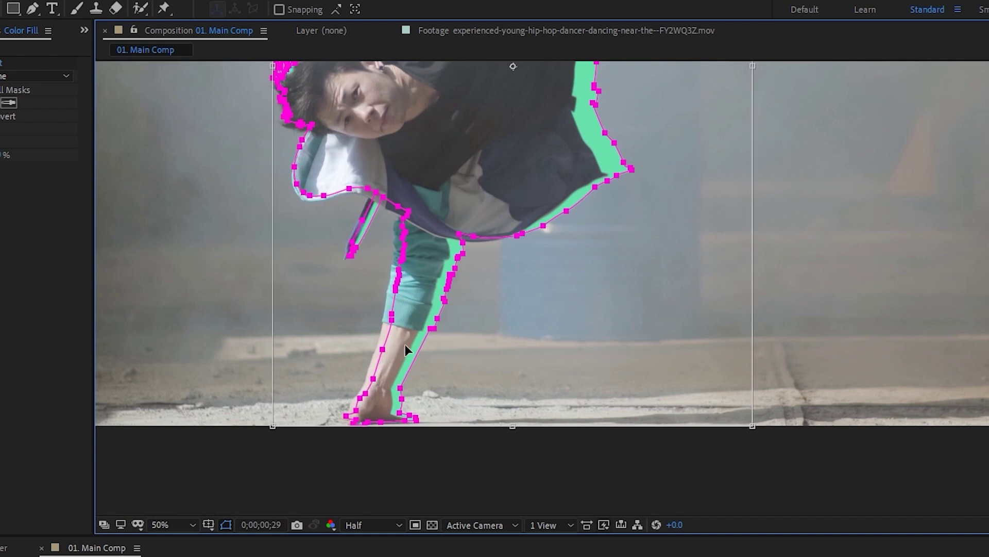
Preview the fill without mask outlines, then bring back the fill layer's mask path.
key("F2")
scroll(639, 358, "down", 2)
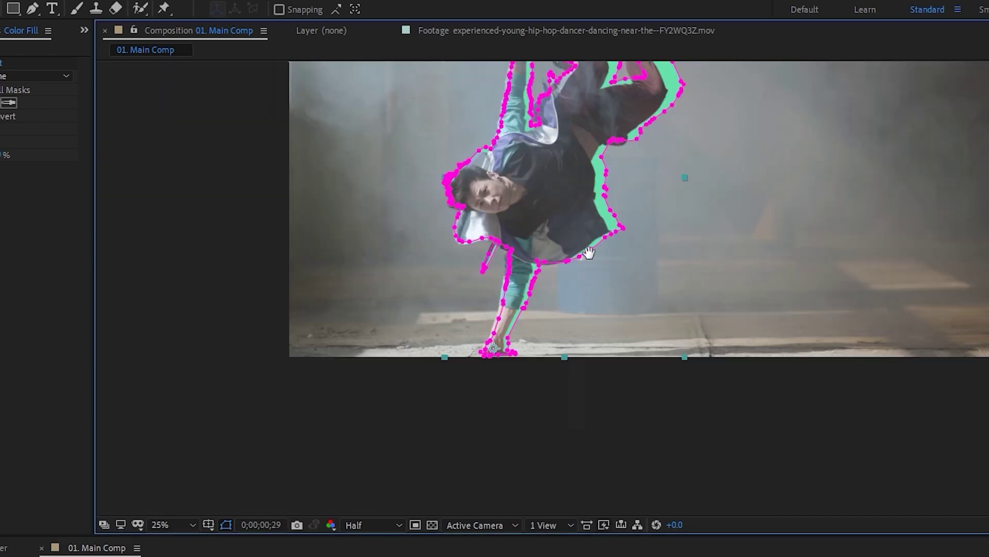
left_click(482, 319)
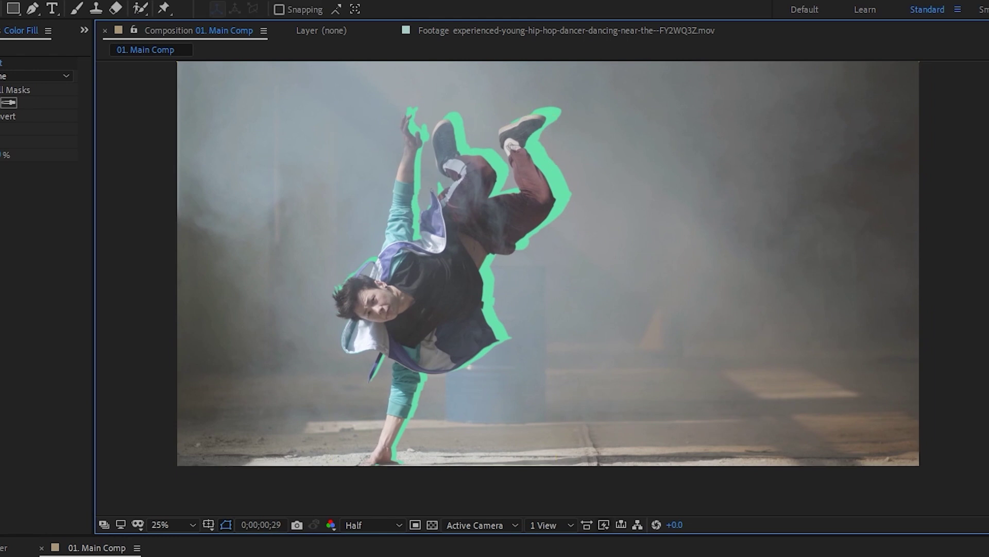
left_click(381, 458)
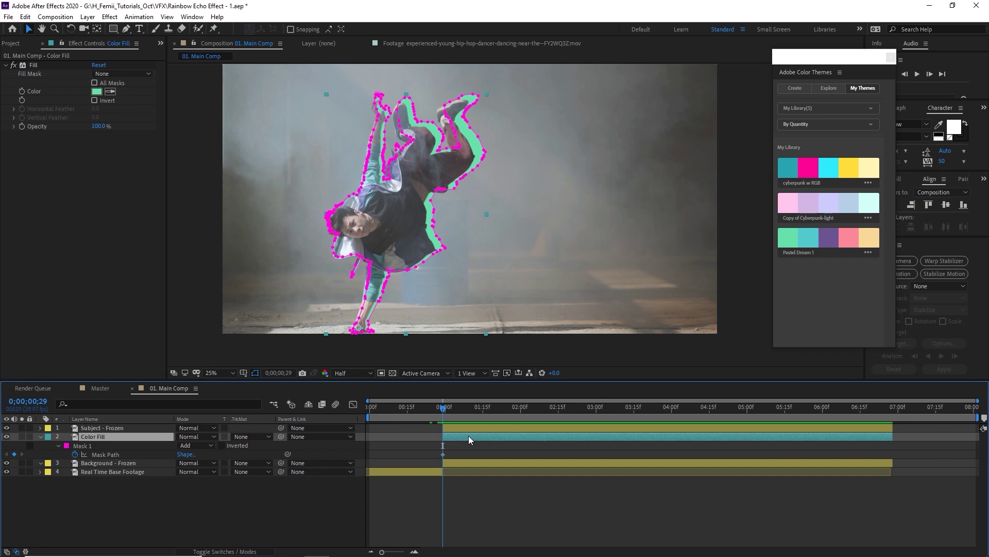
Duplicate Color Fill and set the copy's fill to pink from the Pastel Dream theme.
key("ctrl+d")
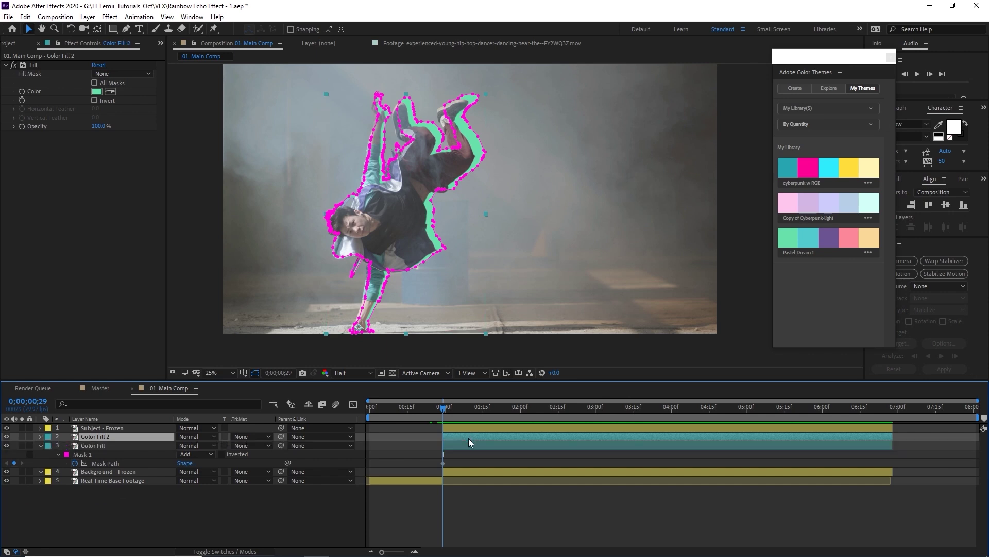
left_click(110, 92)
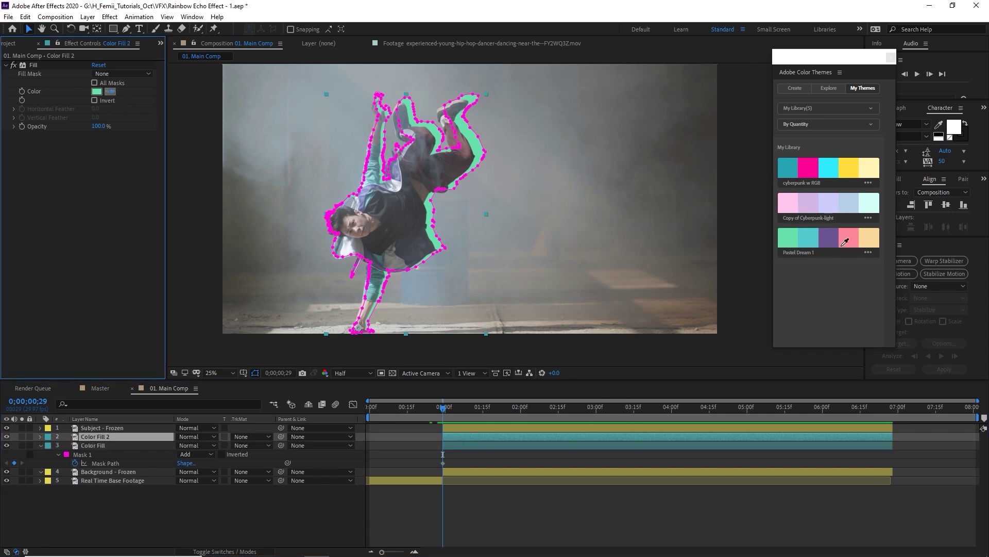
left_click(856, 239)
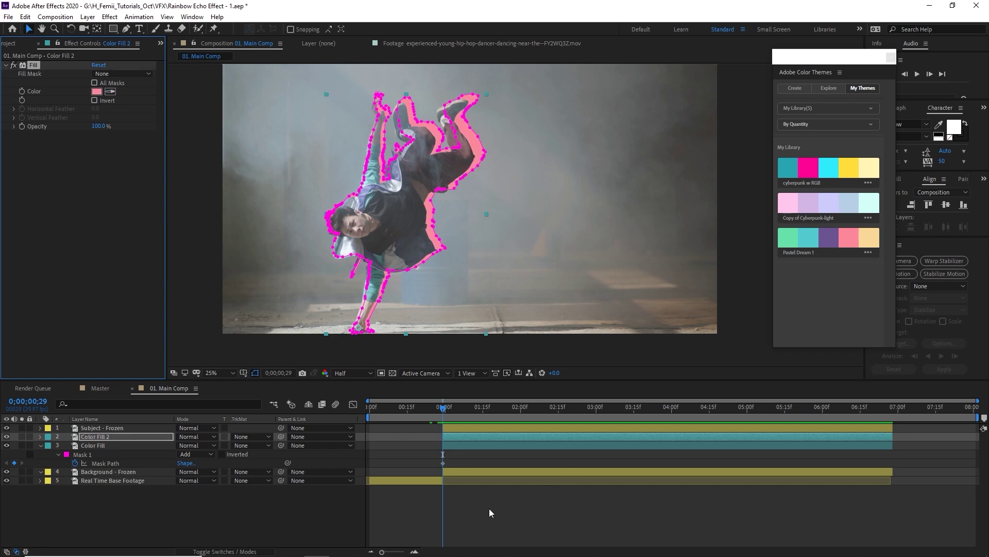
left_click(490, 508)
left_click(453, 438)
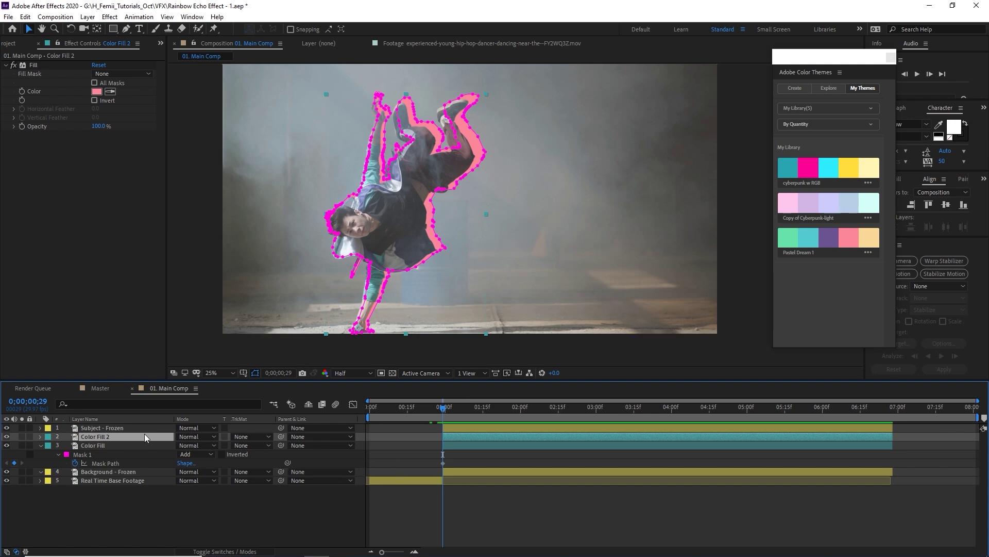
Enlarge Color Fill 2's mask outward and stack it beneath Color Fill for a pink edge.
key("m")
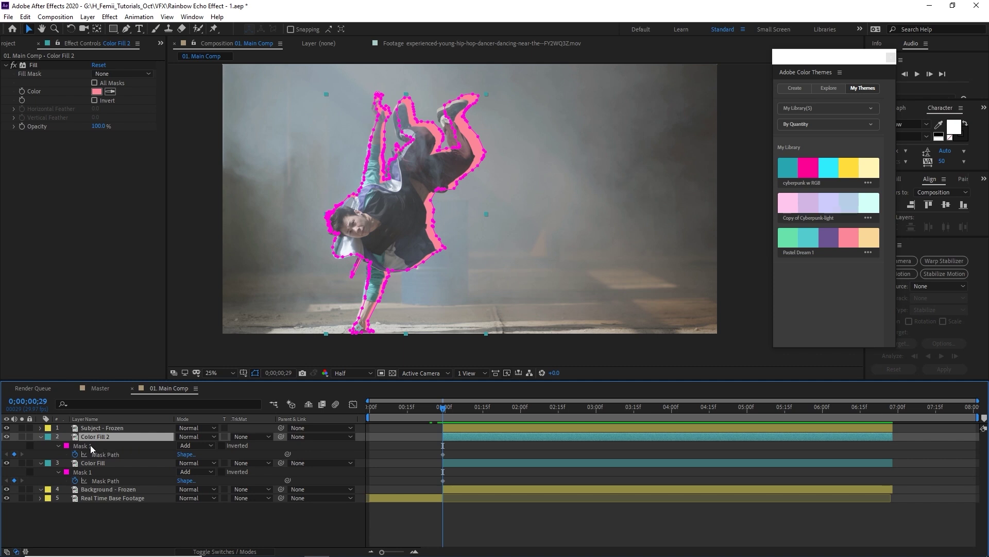
left_click(89, 445)
double_click(473, 97)
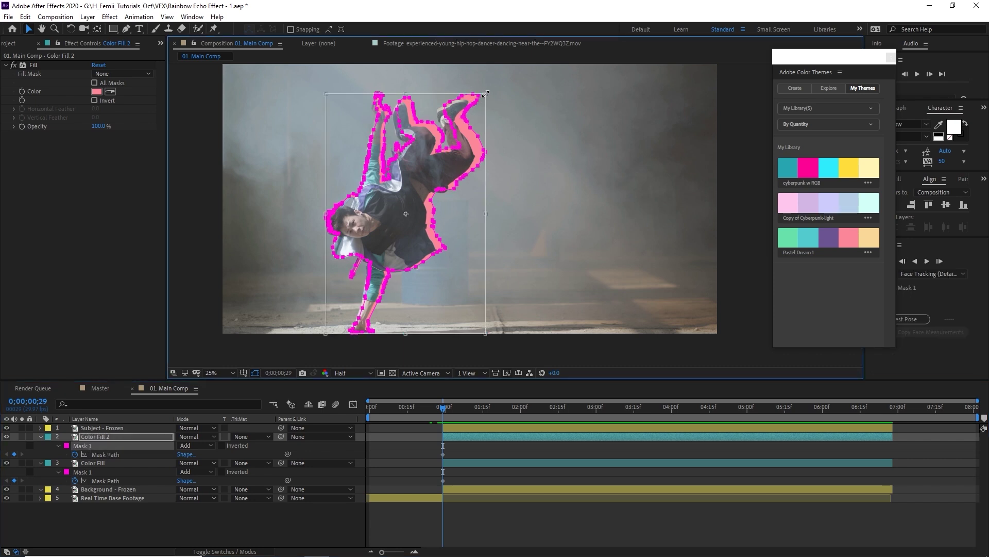
left_click_drag(486, 94, 507, 78)
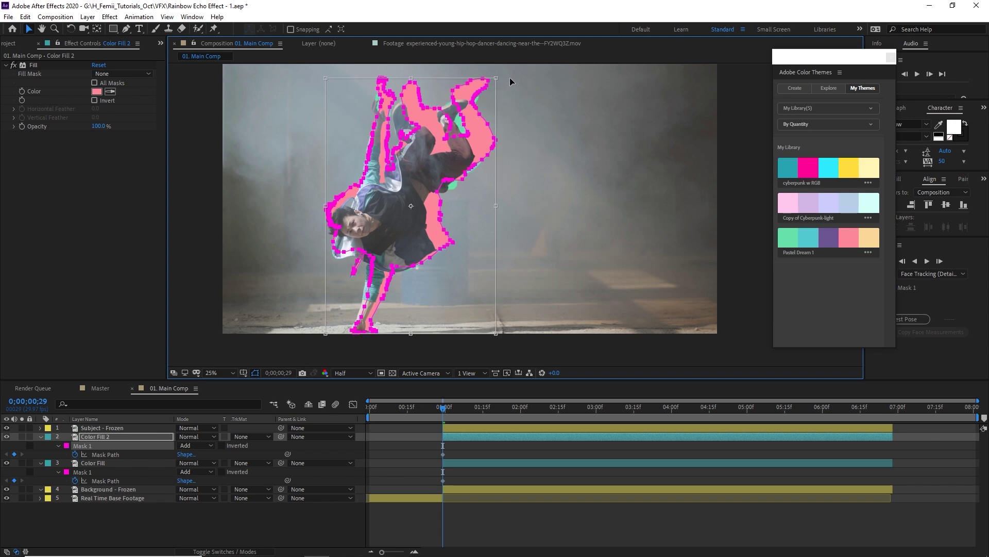
scroll(455, 187, "up", 2)
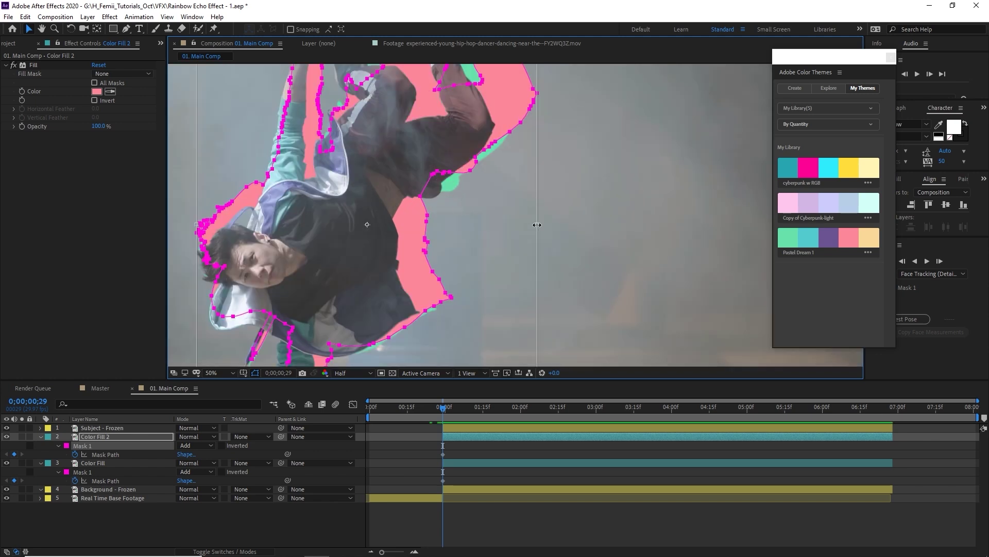
left_click_drag(537, 224, 553, 227)
scroll(466, 177, "down", 2)
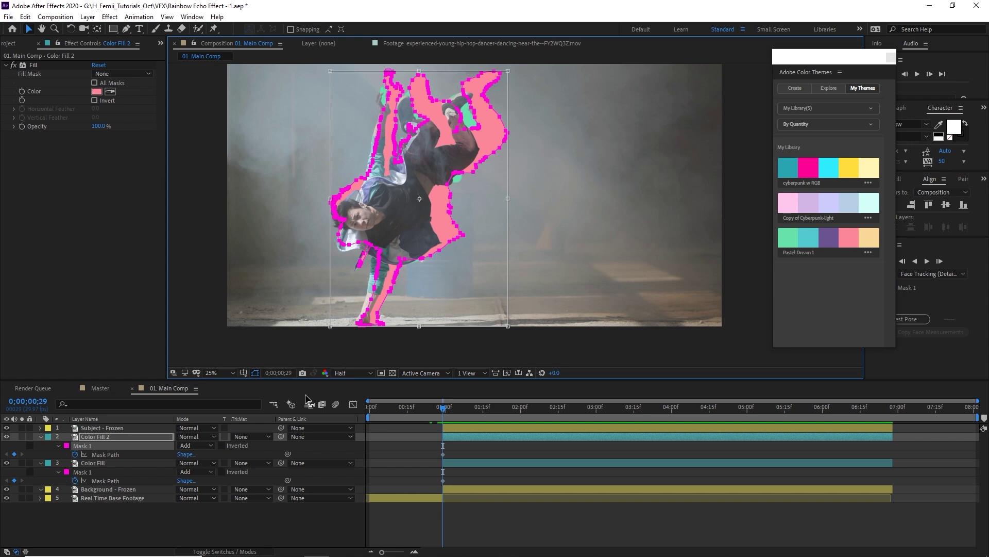
left_click_drag(104, 437, 119, 463)
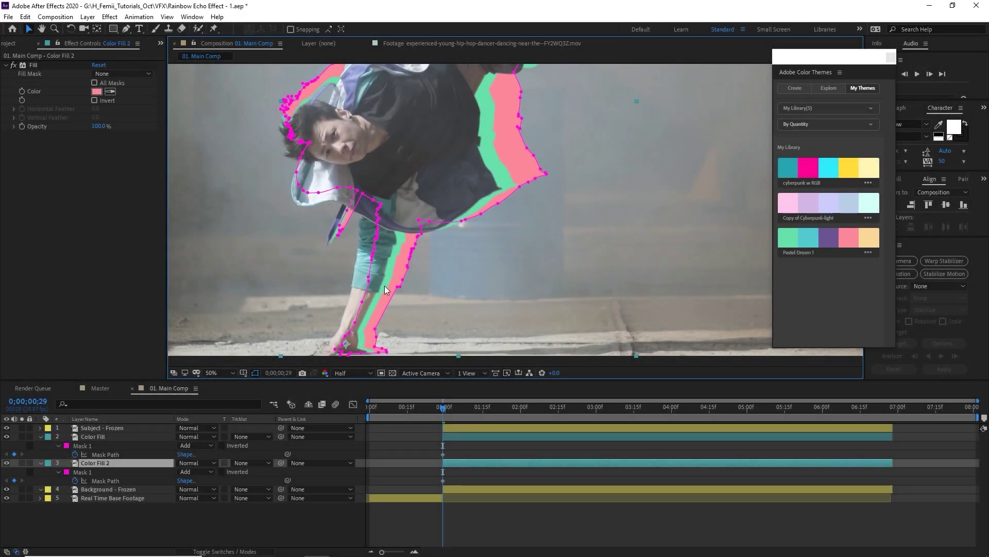
scroll(480, 167, "down", 2)
Slightly enlarge Color Fill 2's mask with free transform and preview the two echoes.
left_click_drag(483, 192, 454, 287)
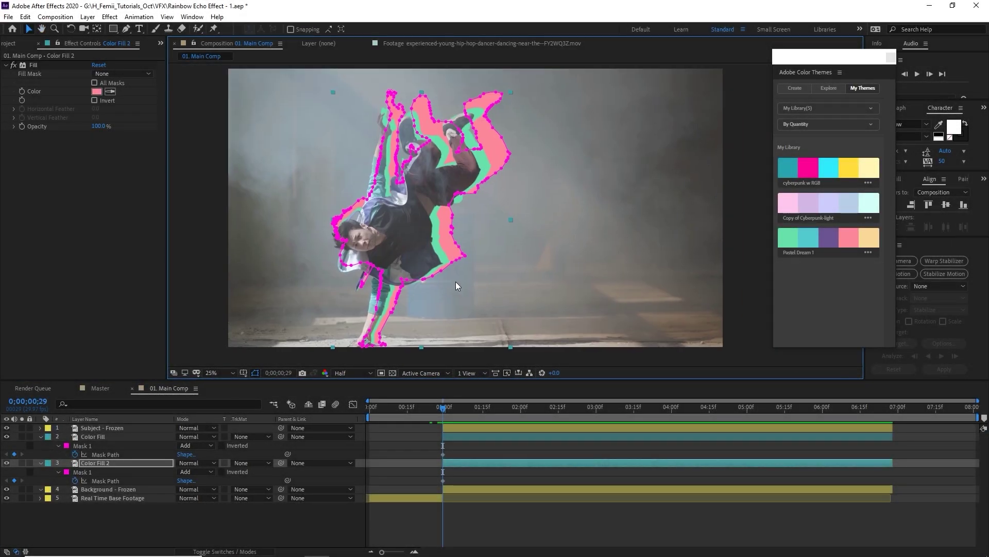
double_click(498, 96)
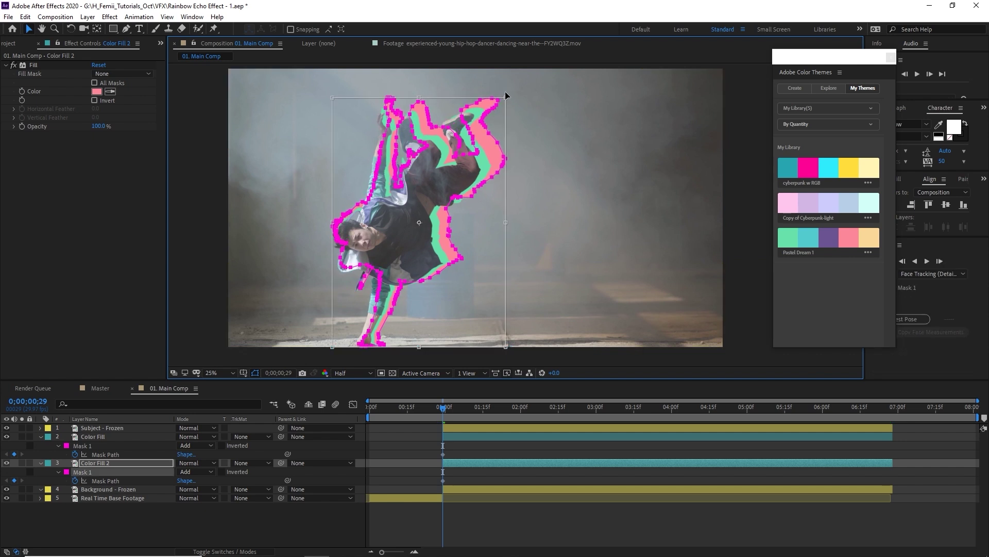
left_click_drag(510, 91, 507, 95)
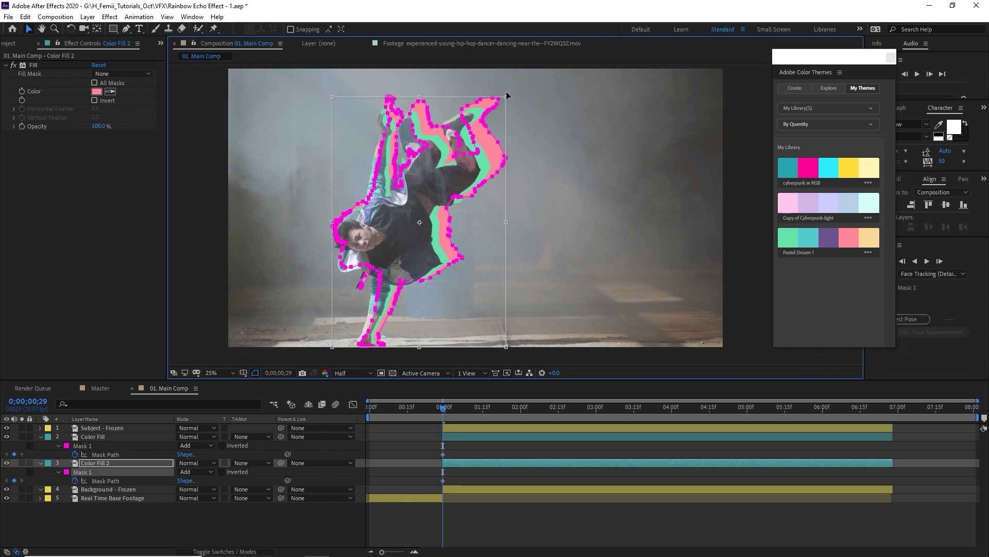
left_click(504, 514)
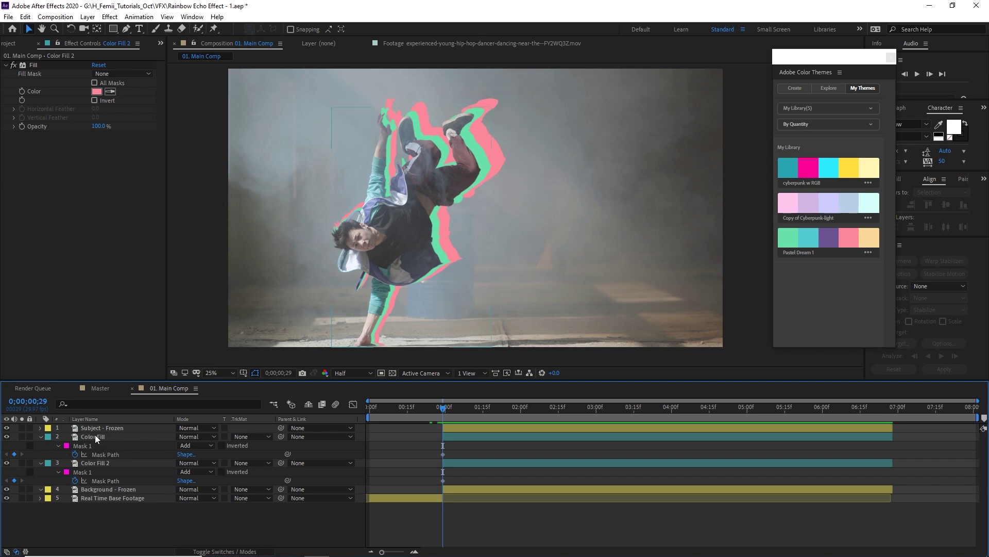
Duplicate Color Fill 2 into Color Fill 3 and recolor Color Fill 2 teal from the Pastel Dream theme.
left_click(100, 463)
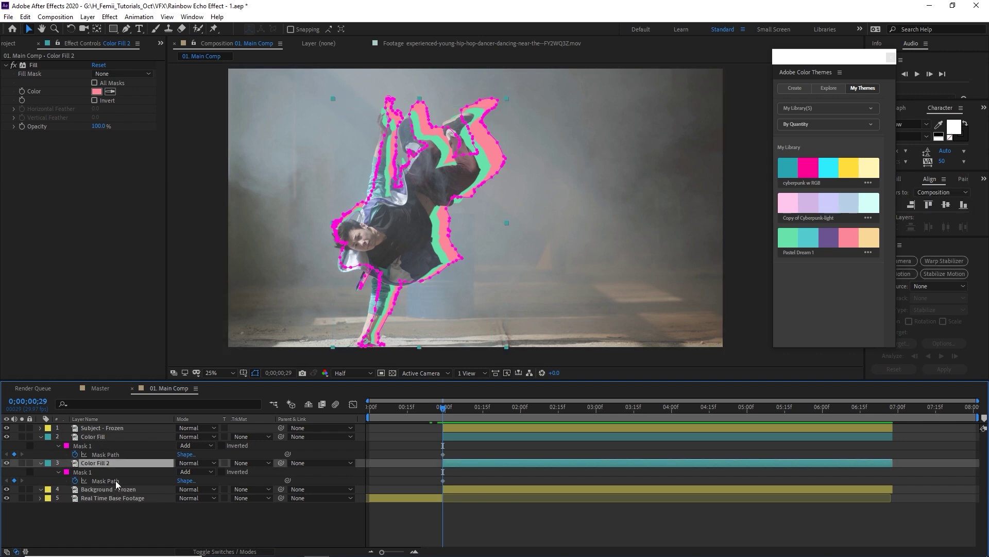
key("ctrl+d")
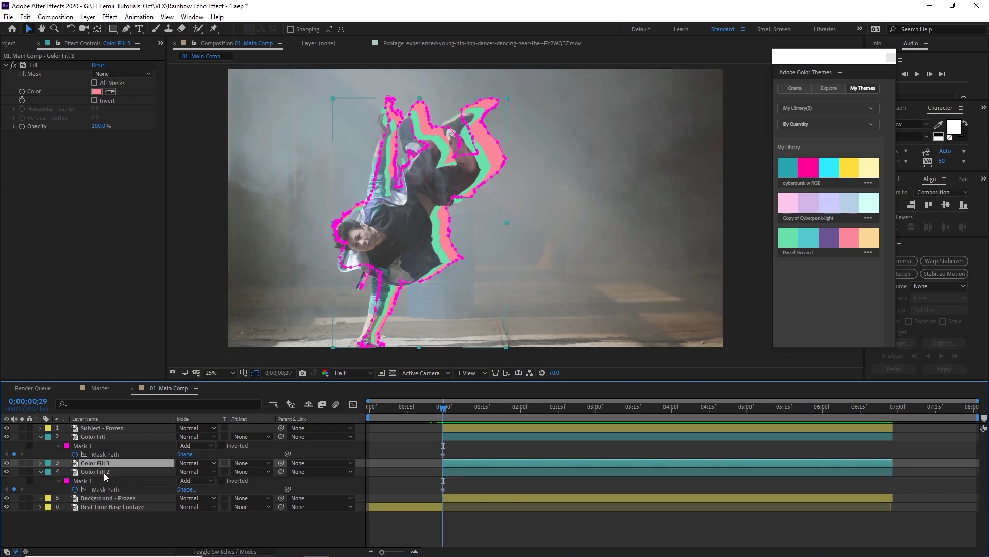
left_click(104, 472)
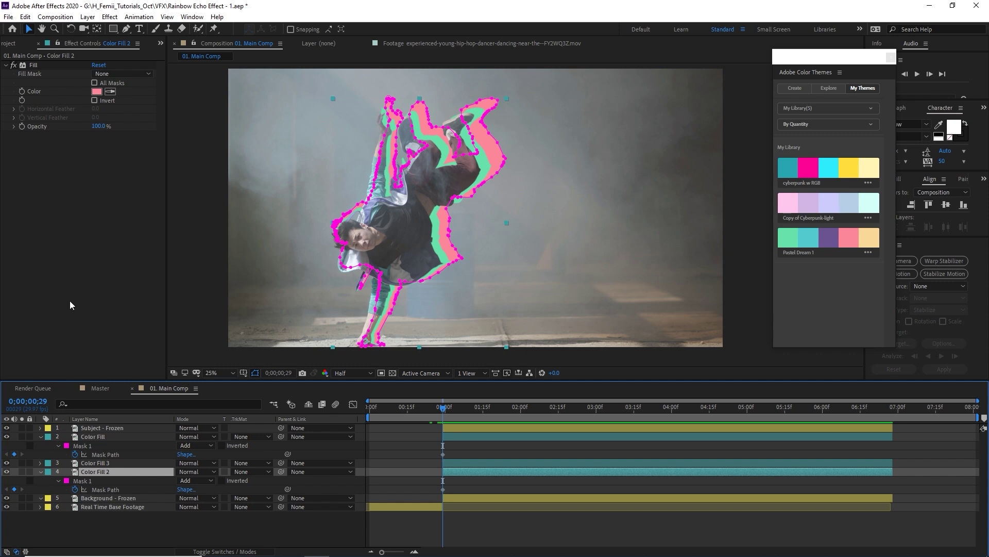
left_click(111, 92)
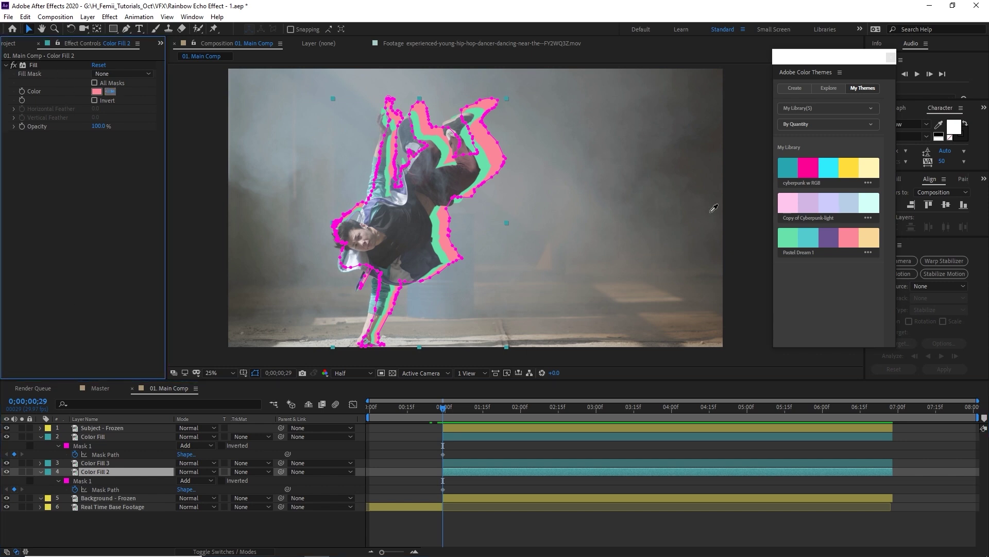
left_click(813, 238)
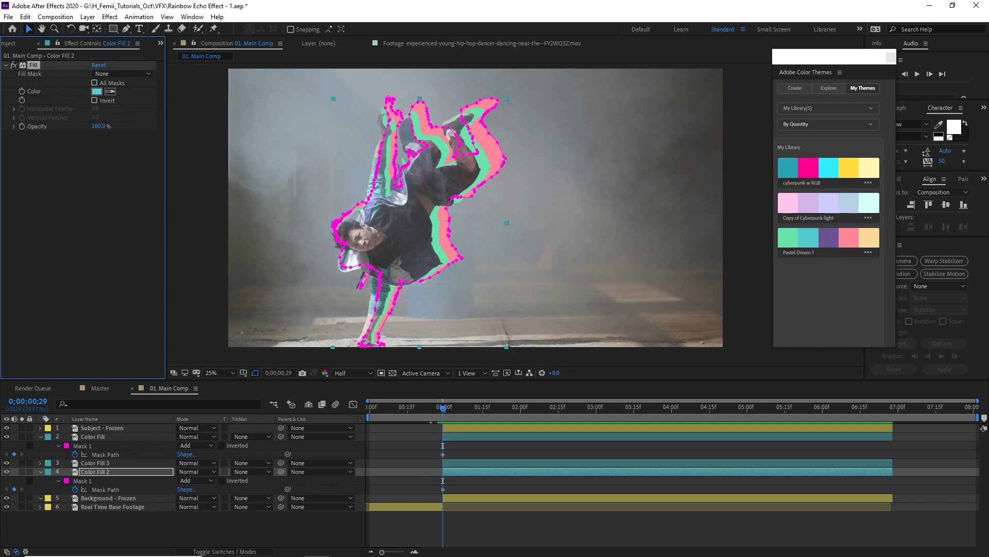
Enlarge the teal layer's mask outward so three echoes stack around the dancer.
left_click(137, 473)
left_click(492, 101)
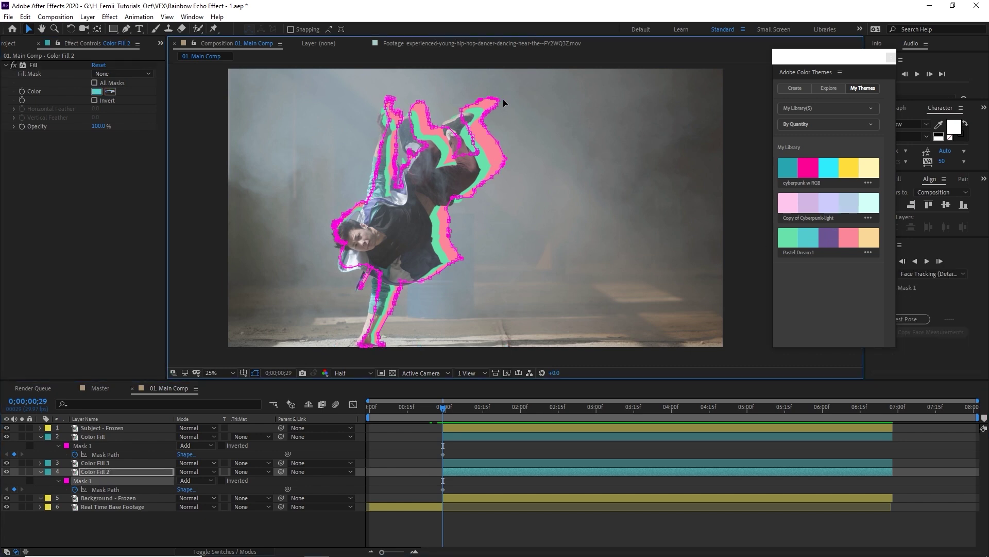
double_click(501, 103)
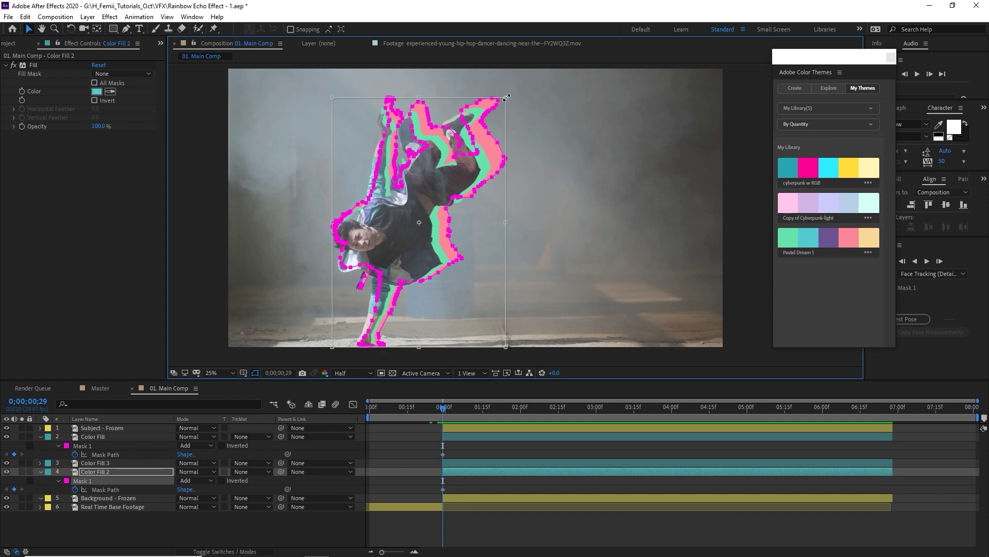
left_click_drag(507, 98, 510, 91)
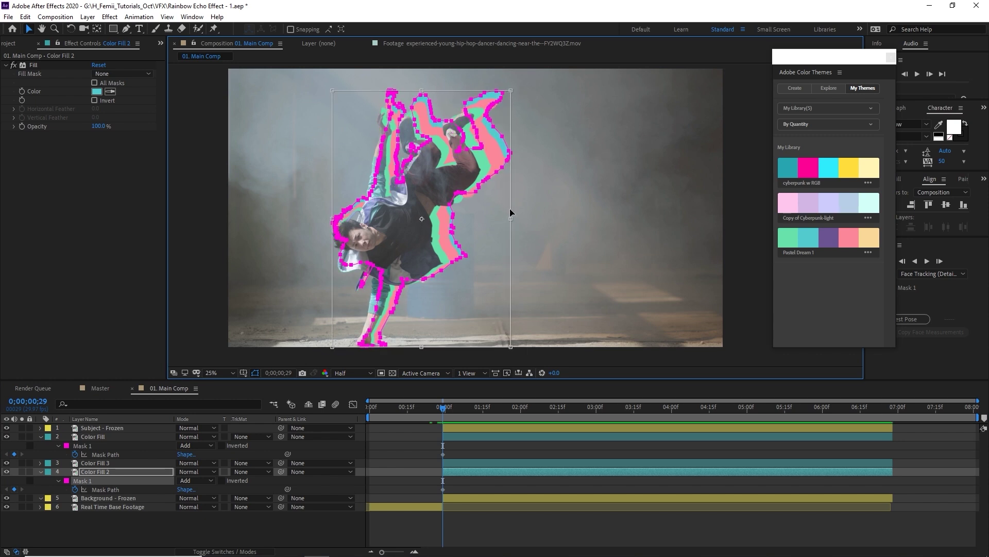
left_click(490, 526)
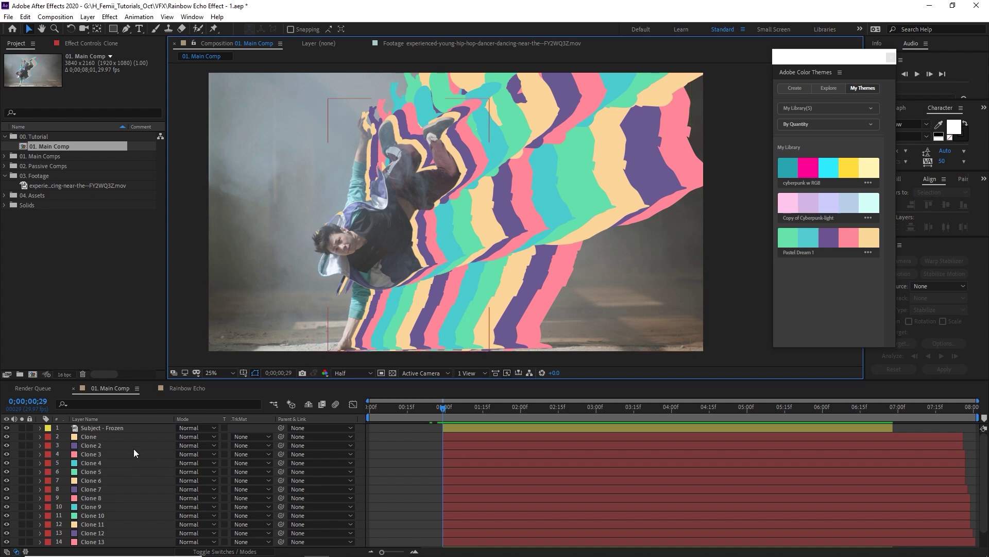
Select Clone through Clone 13, reveal their Mask Path properties with M, and maximize the timeline.
left_click(98, 436)
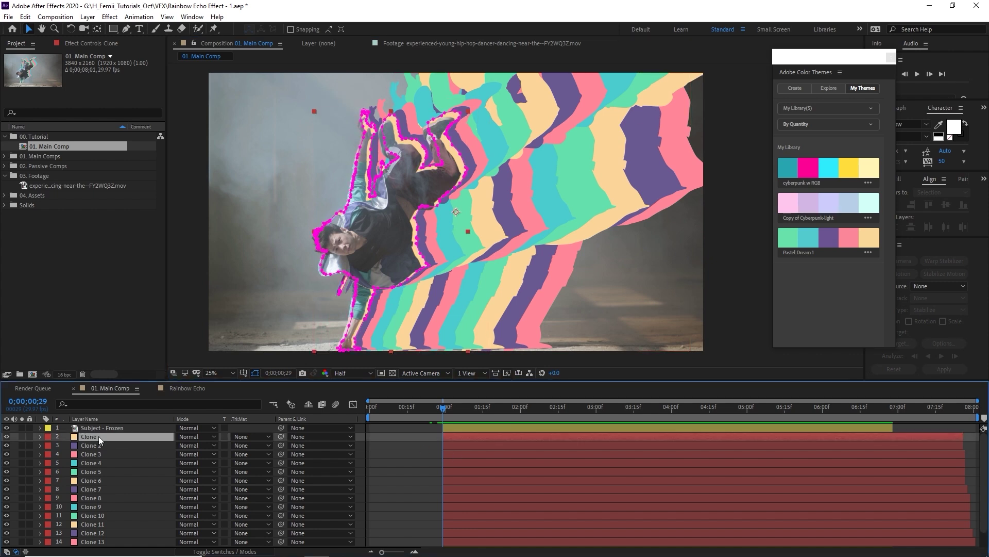
left_click(452, 437)
scroll(453, 464, "down", 2)
left_click(453, 525, "shift")
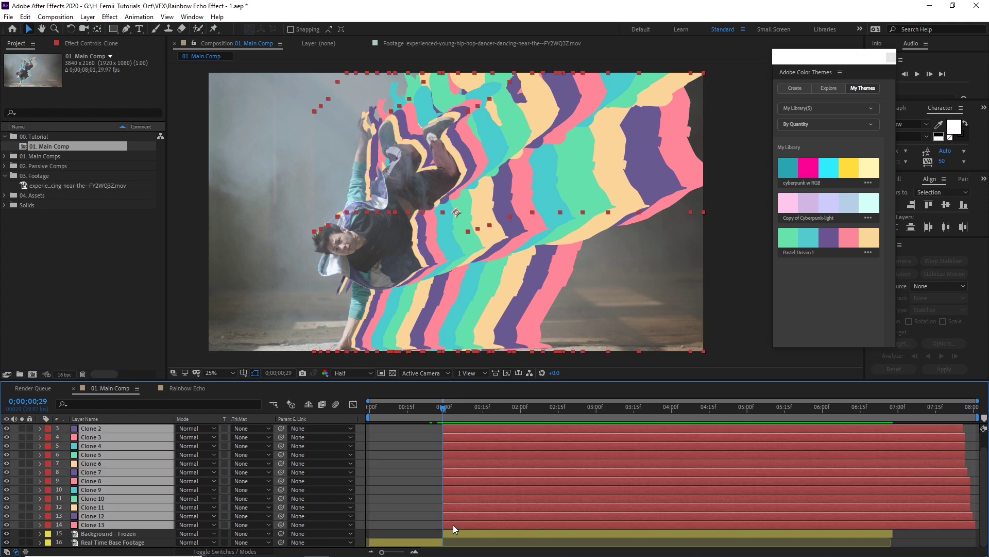
key("m")
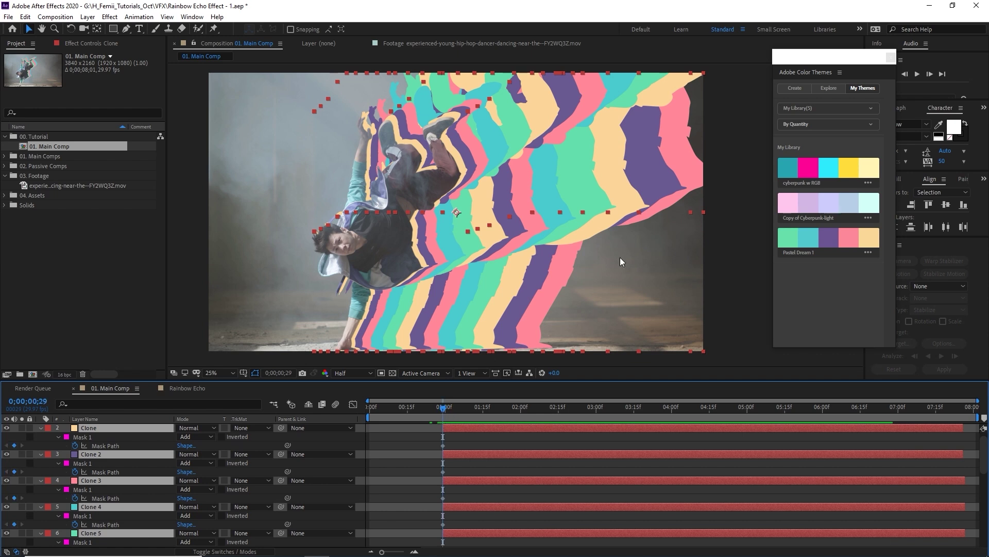
left_click(461, 441)
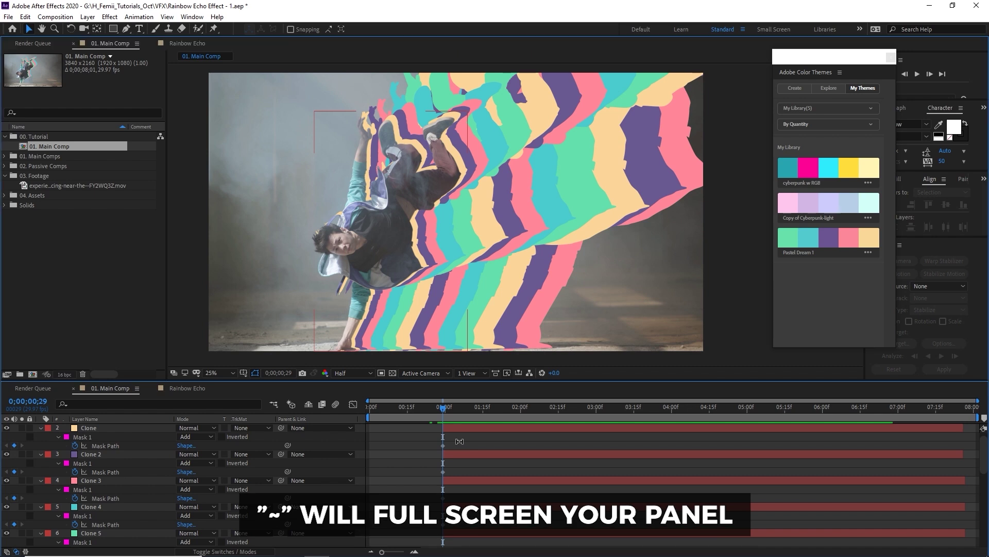
key("grave")
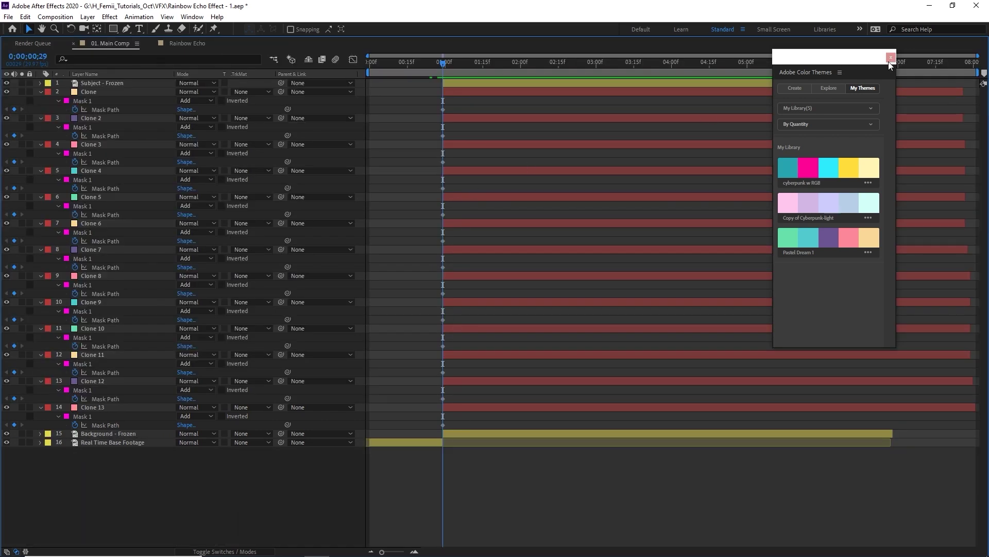
Close Adobe Color Themes and drag all clone Mask Path keyframes later to about 01:15f.
left_click(891, 57)
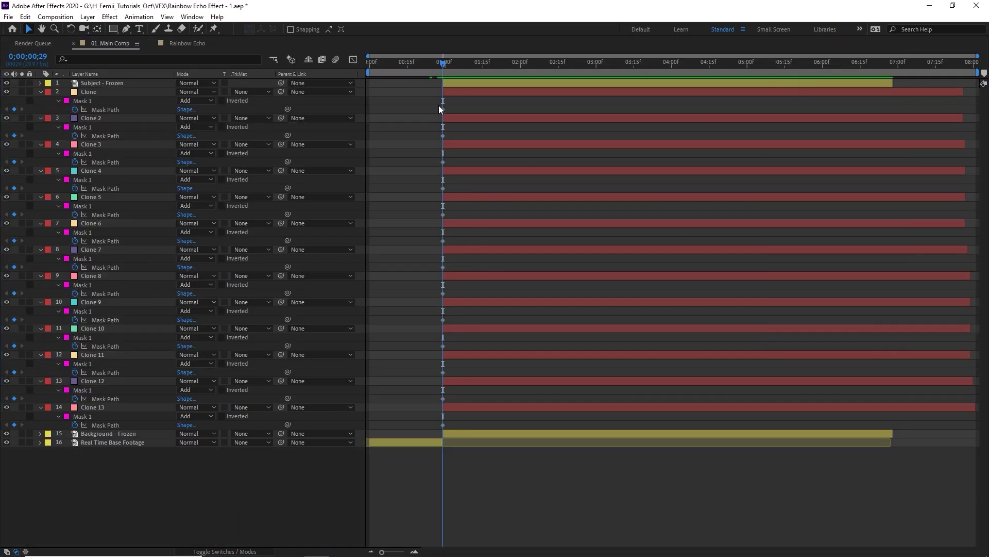
mouse_move(439, 105)
left_mouse_down()
mouse_move(455, 422)
mouse_move(481, 399)
left_mouse_up()
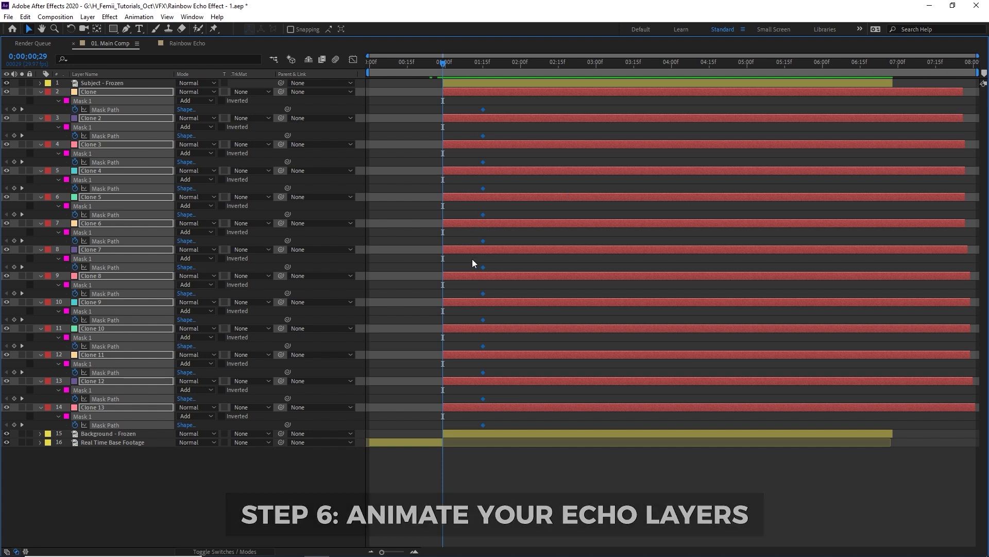
left_click(458, 418)
key("grave")
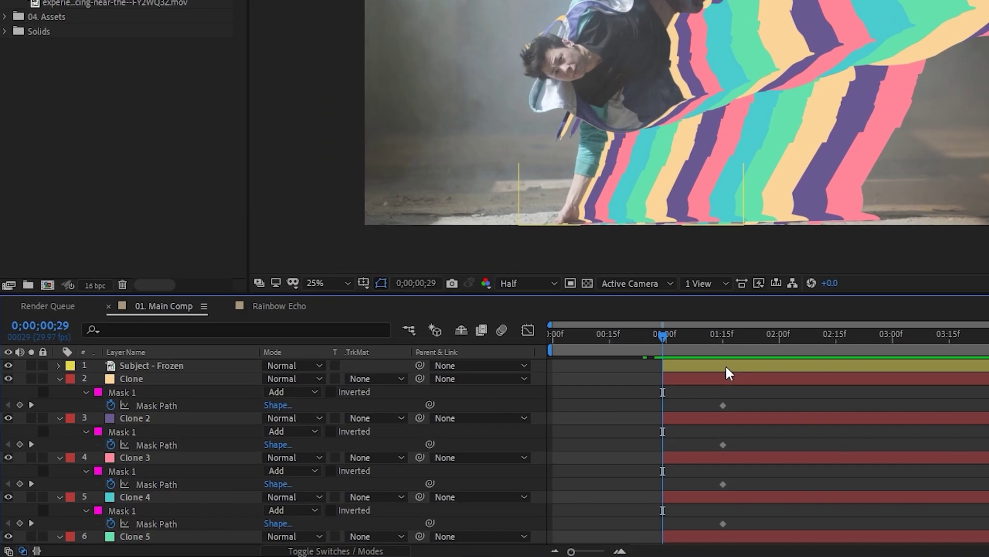
Reveal Subject - Frozen's Mask Path and copy its keyframe.
left_click(726, 367)
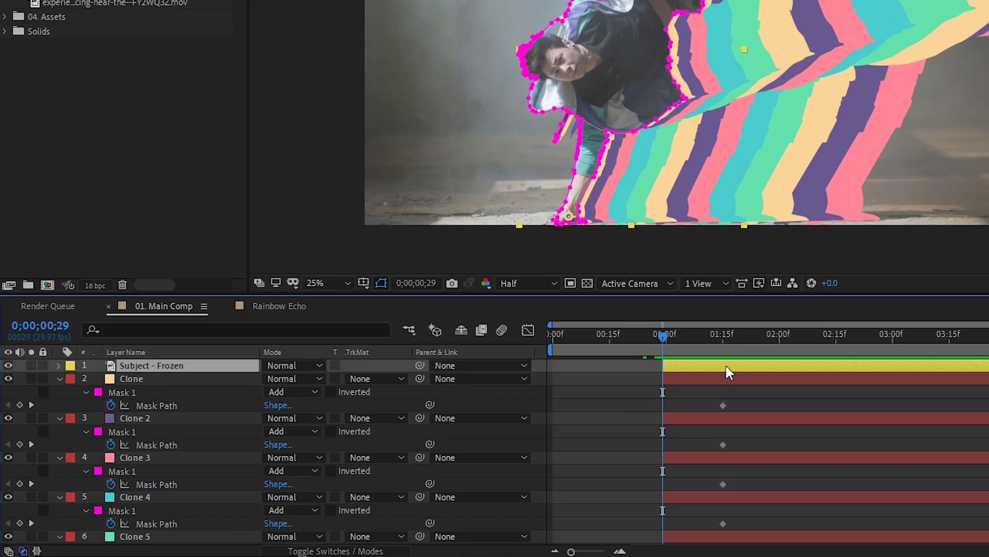
key("m")
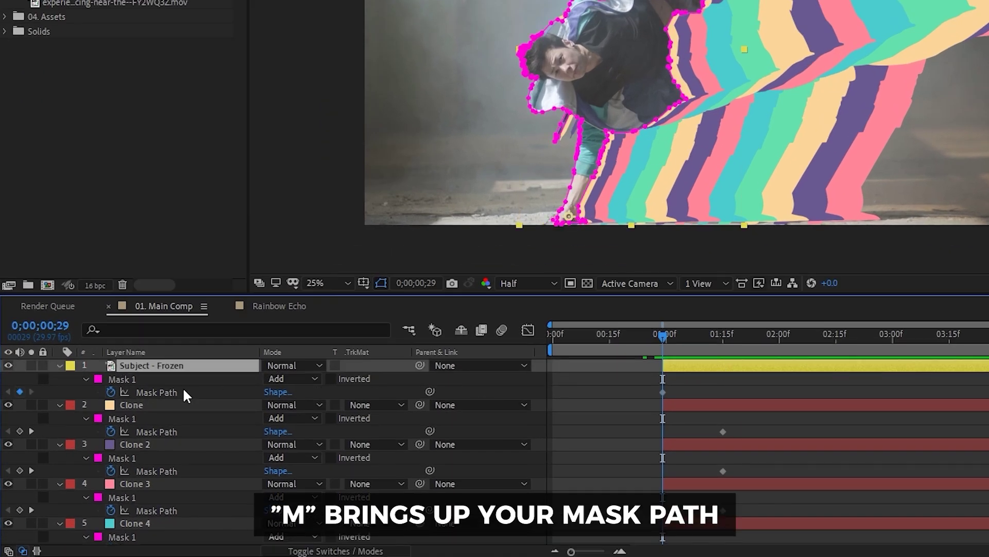
mouse_move(674, 386)
left_mouse_down()
mouse_move(657, 396)
mouse_move(673, 392)
left_mouse_up()
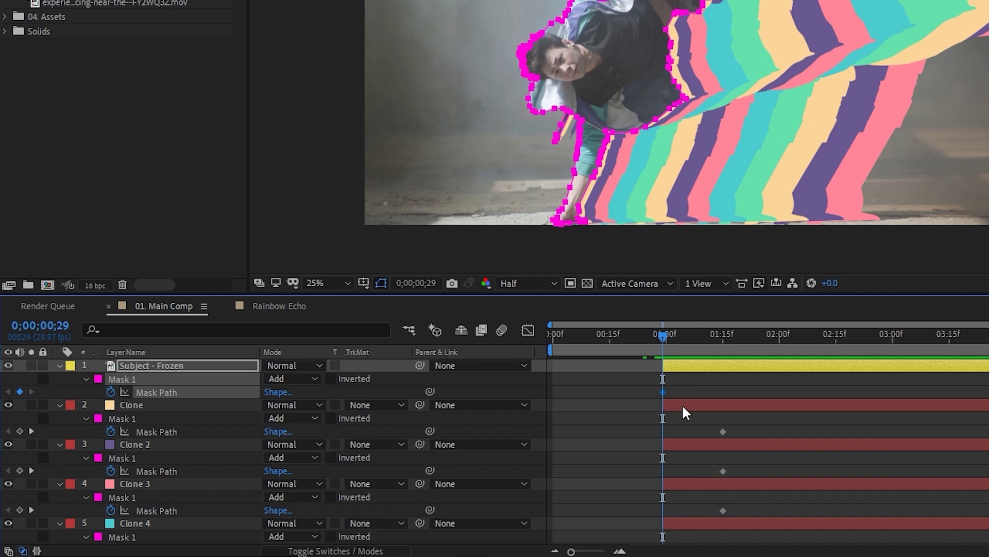
left_click(505, 418)
Select every clone's Mask 1 and paste the subject's mask shape as a keyframe at 0;00;00;29.
left_click(121, 433)
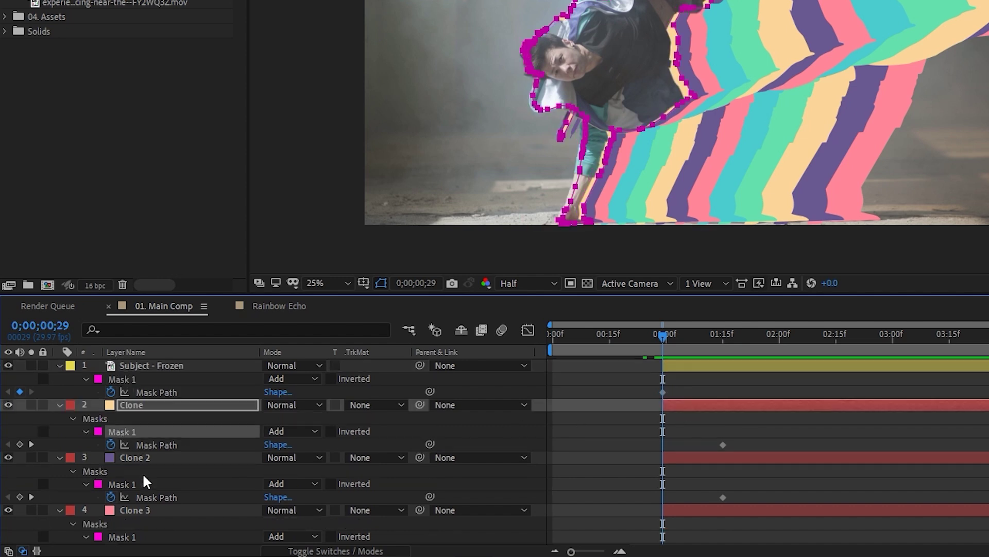
left_click(134, 485, "shift")
scroll(159, 479, "down", 2)
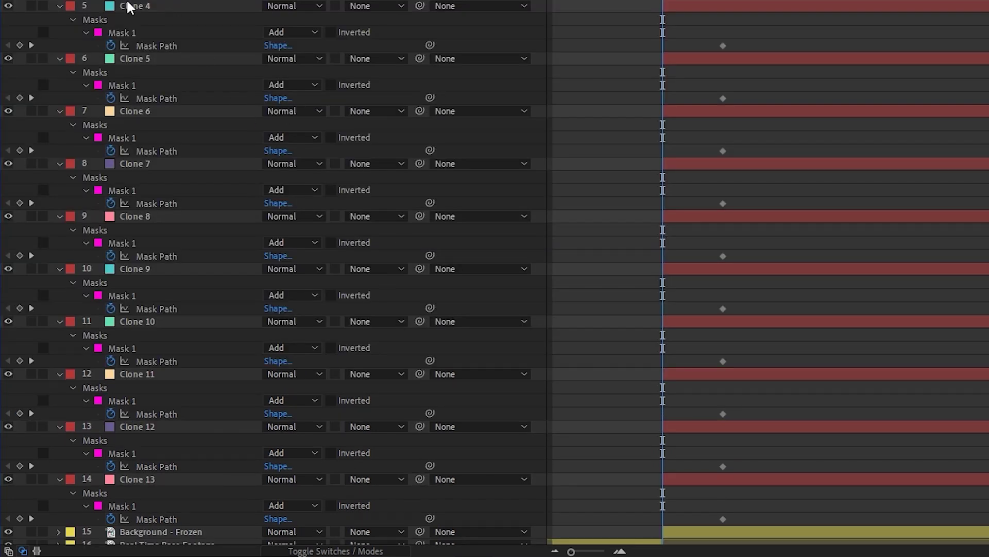
left_click(133, 39, "ctrl")
left_click(133, 88, "ctrl")
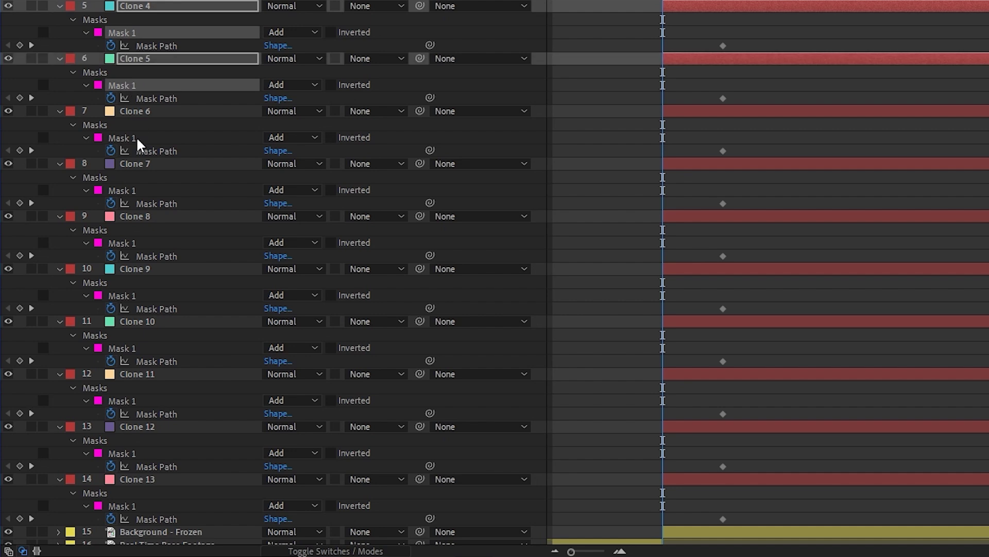
left_click(136, 140, "ctrl")
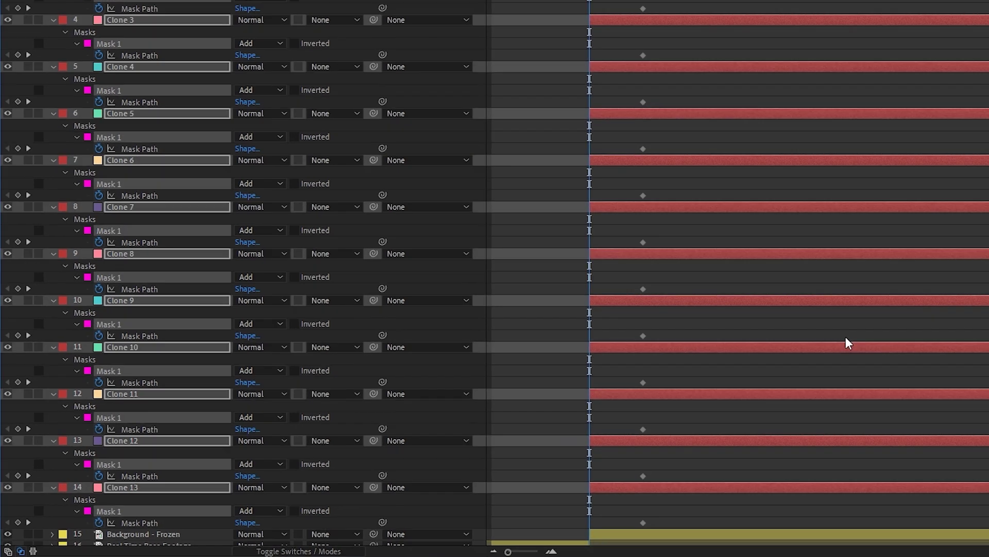
key("alt+m")
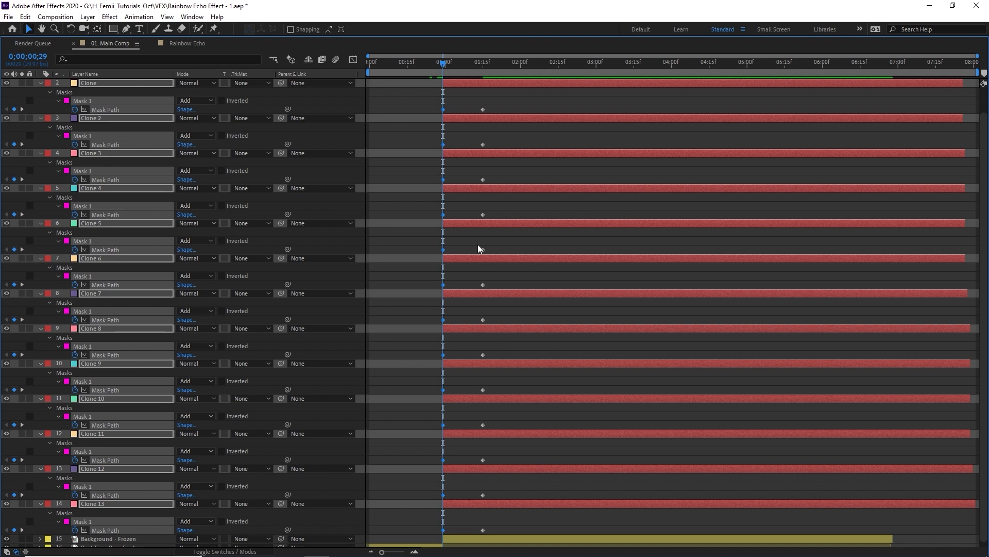
scroll(485, 271, "up", 2)
key("grave")
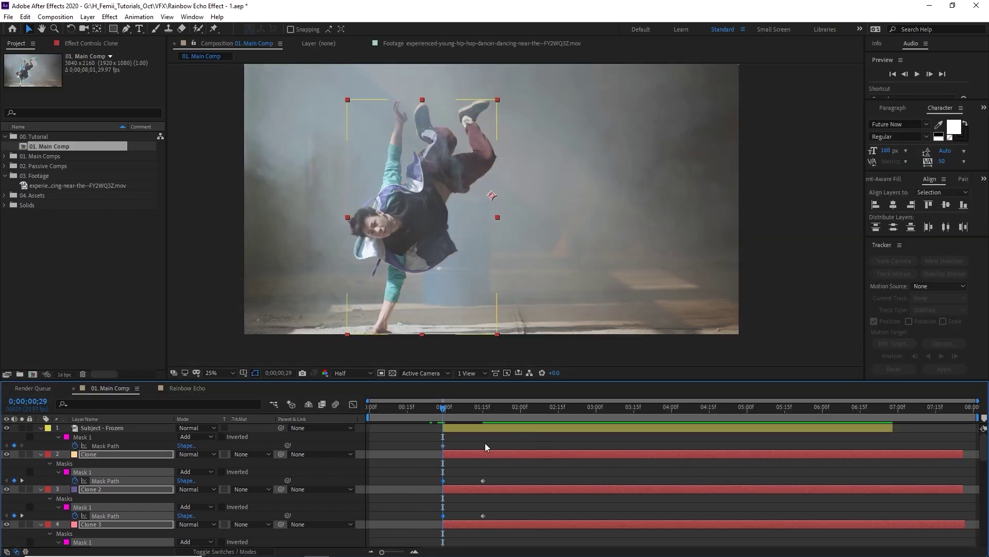
left_click(485, 447)
left_click(449, 429)
key("space")
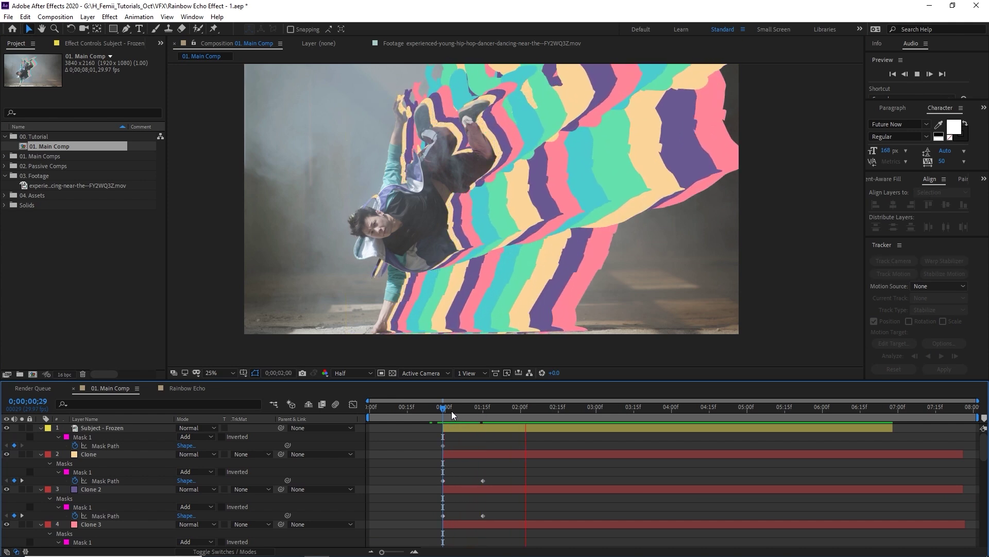
key("space")
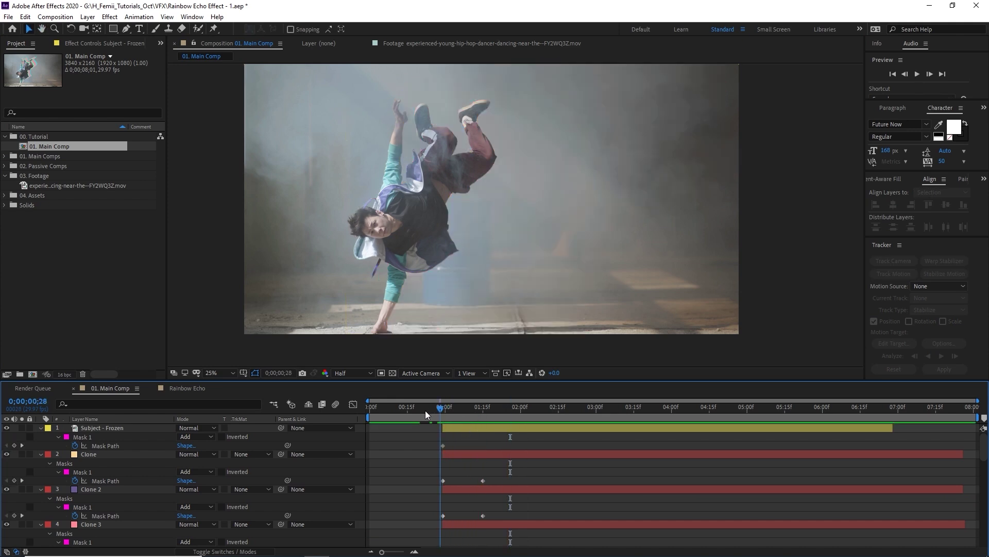
key("space")
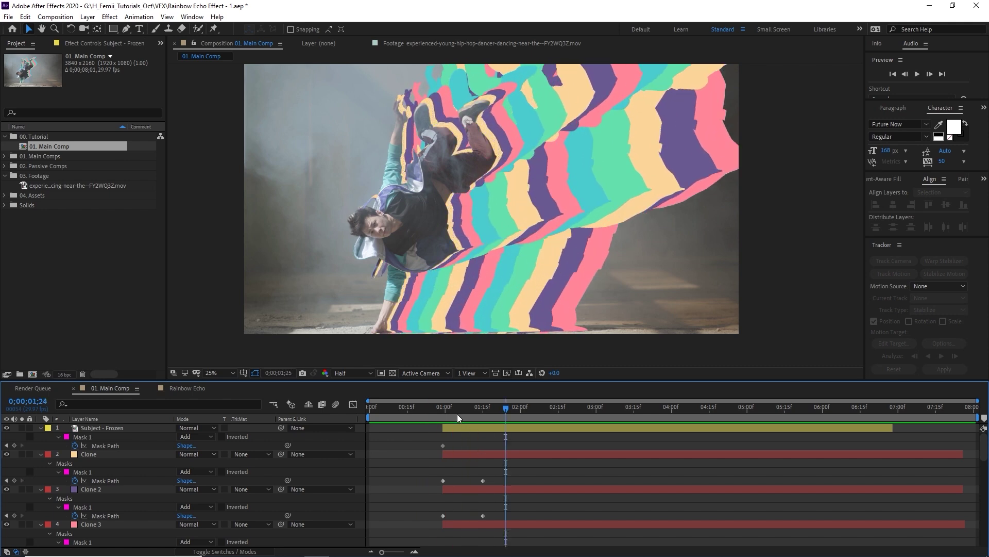
left_click(443, 412)
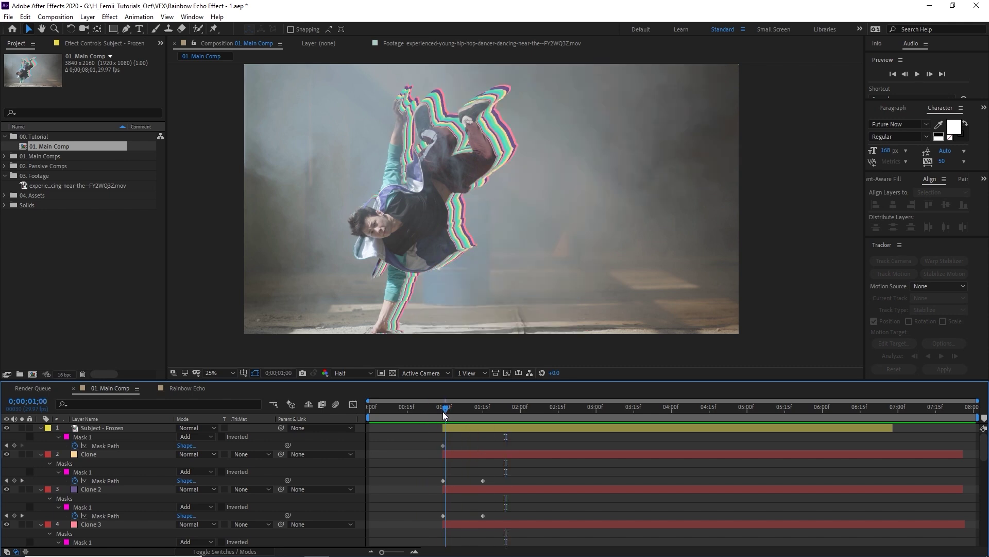
left_click(86, 473)
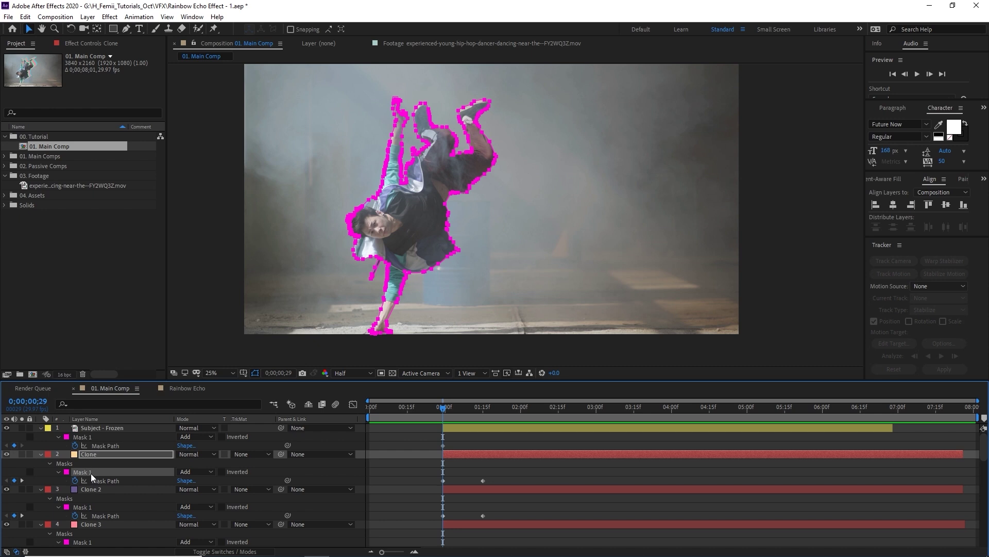
left_click(94, 490)
left_click(92, 455)
left_click(97, 490)
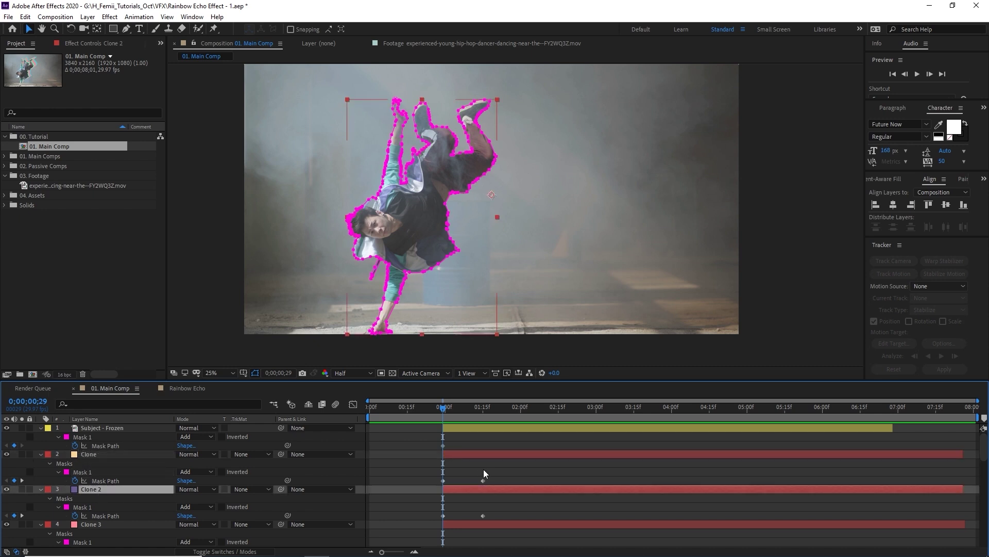
left_click(484, 470)
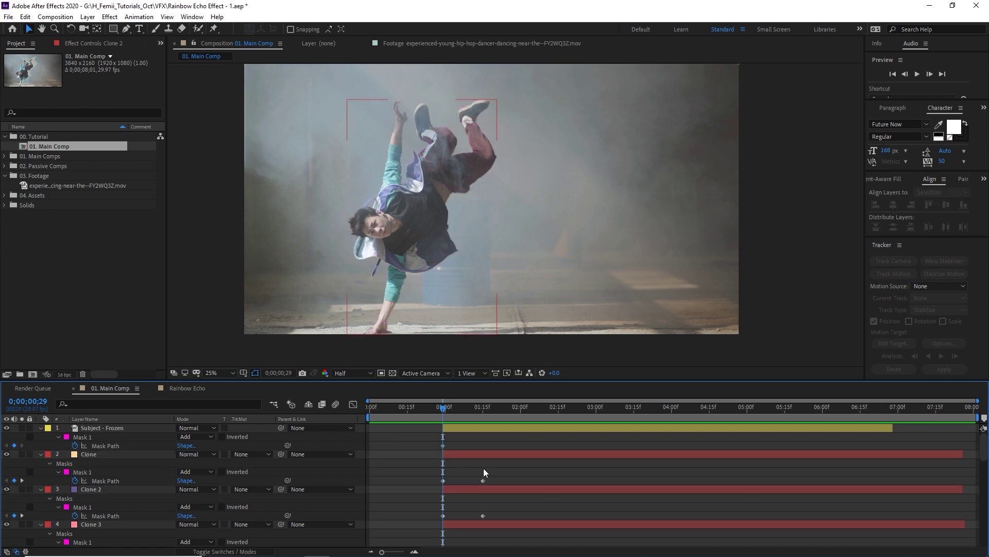
left_click(81, 475)
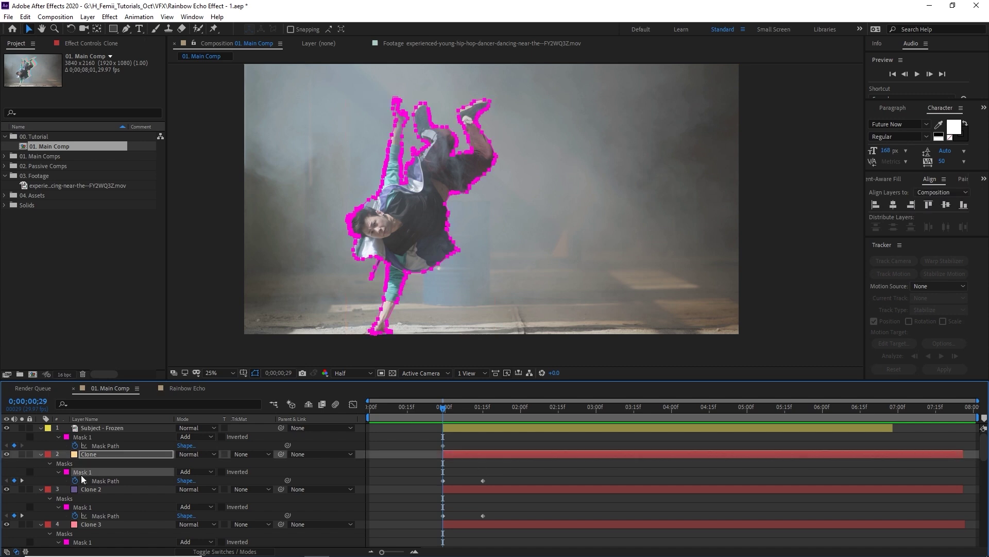
left_click(468, 467)
left_click(443, 445)
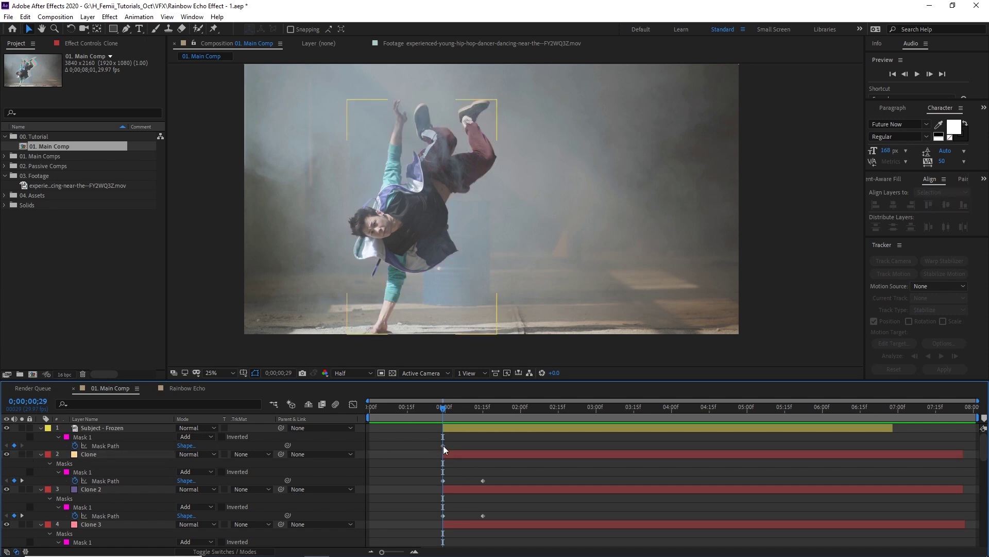
left_click(457, 454)
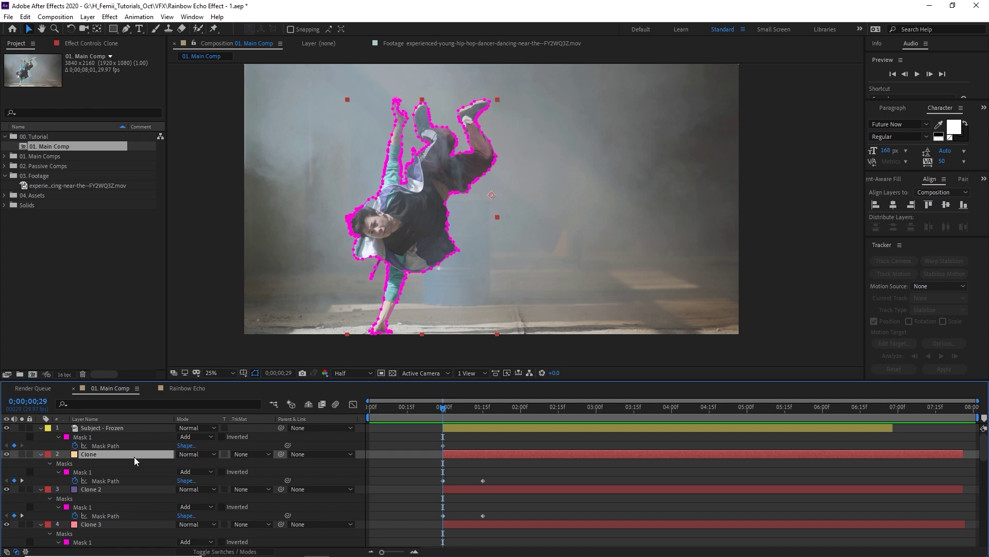
key("ctrl+v")
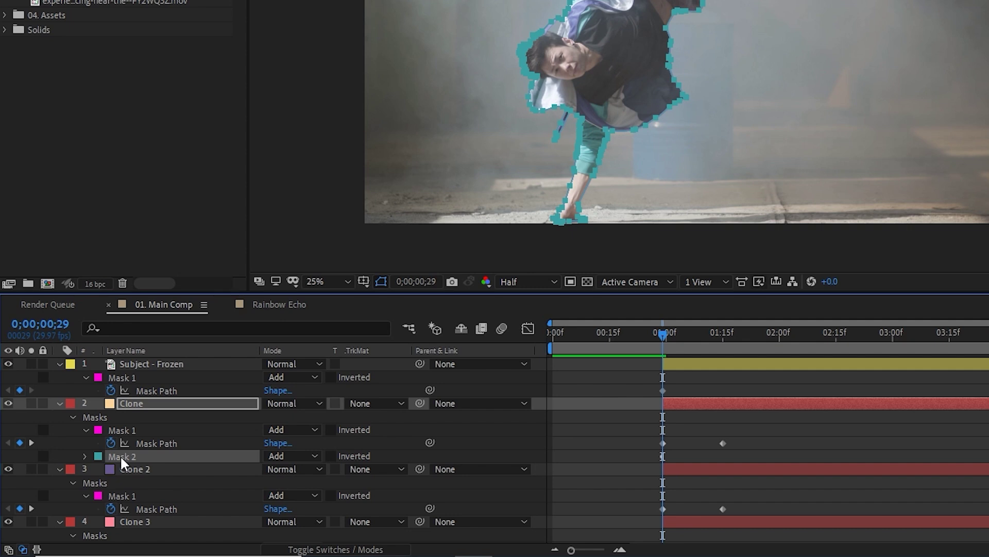
key("ctrl+z")
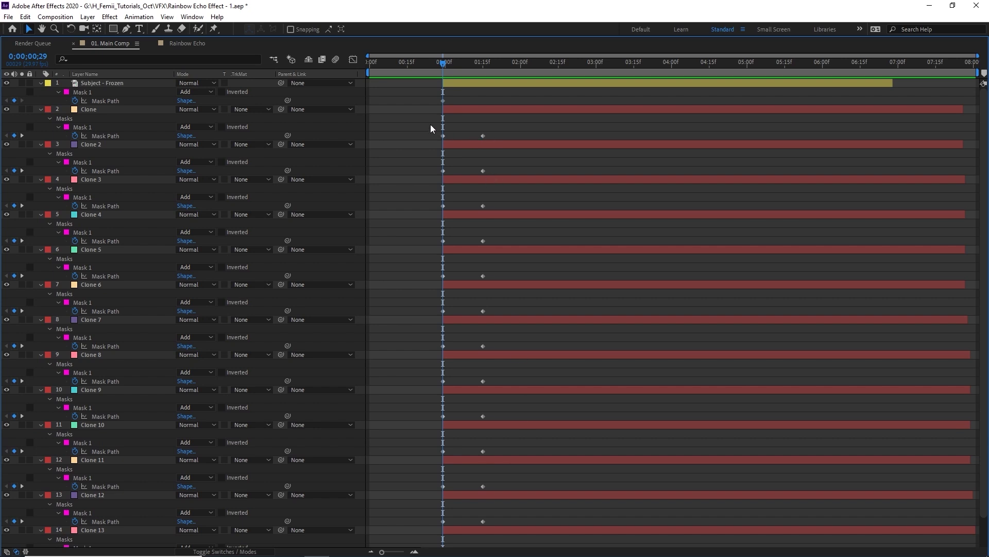
Easy-ease all clone Mask Path keyframes with F9 and restore the full workspace.
left_click_drag(431, 128, 481, 548)
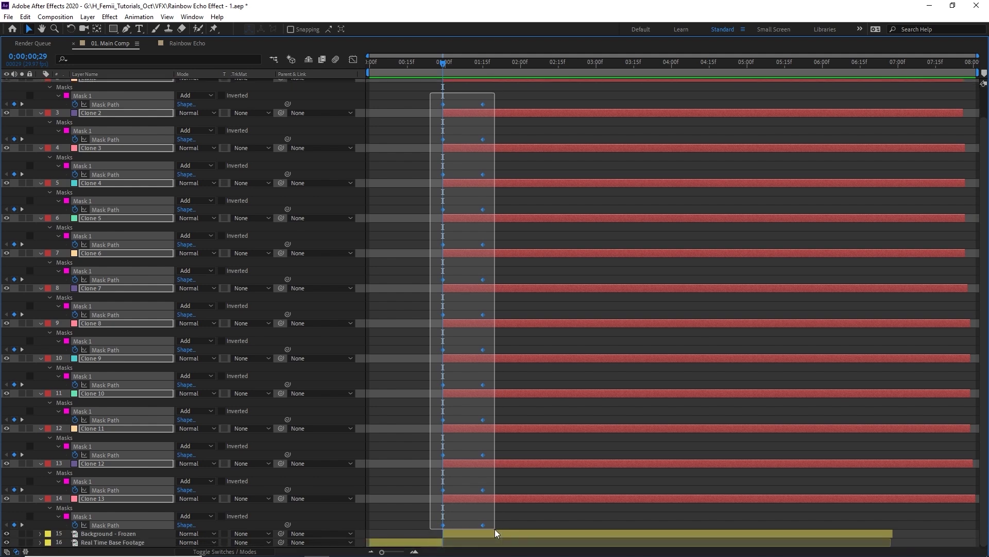
left_click_drag(499, 537, 495, 532)
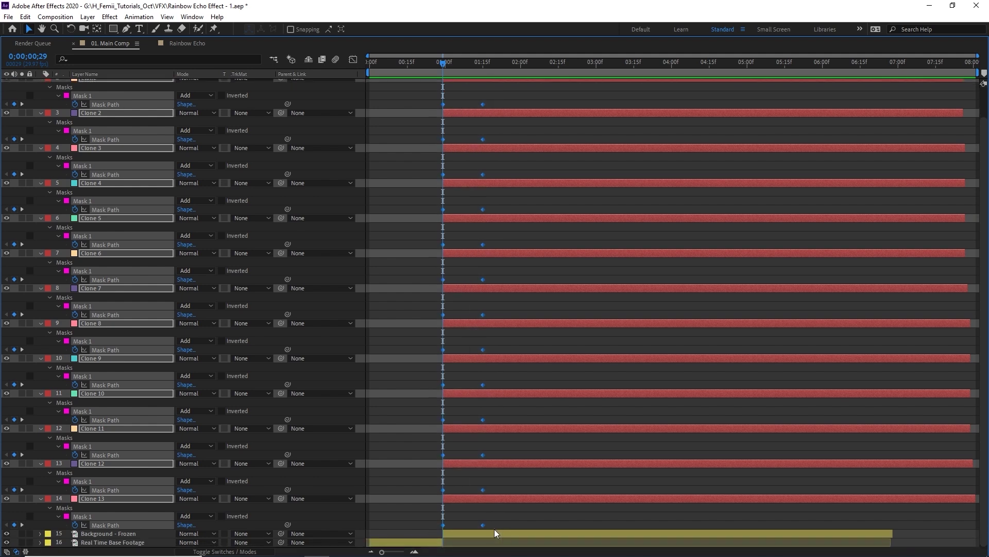
key("F9")
key("grave")
left_click(503, 439)
key("Page_Up")
key("Page_Up")
key("Page_Up")
Preview the rainbow echo burst, scrub to where it spreads out, and maximize the timeline.
key("space")
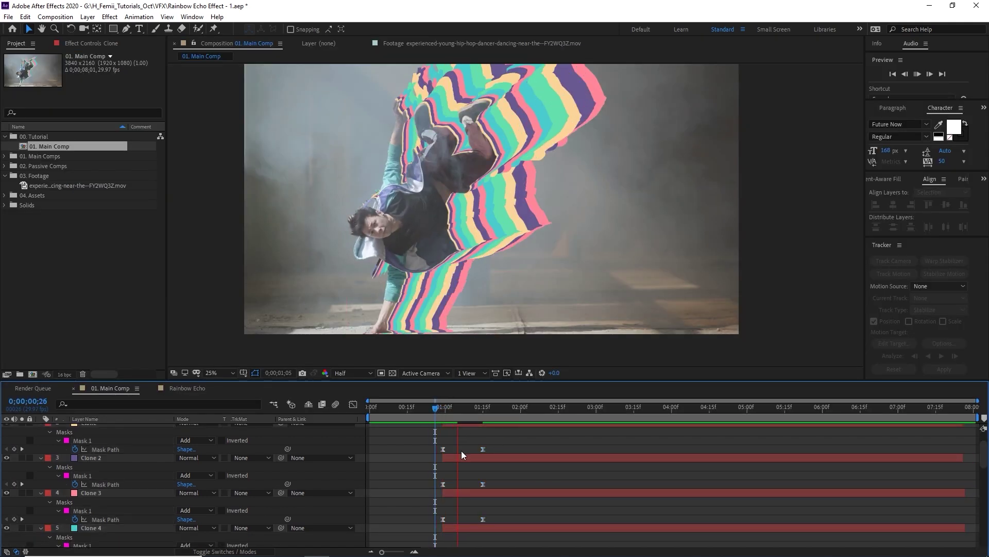
key("space")
key("space")
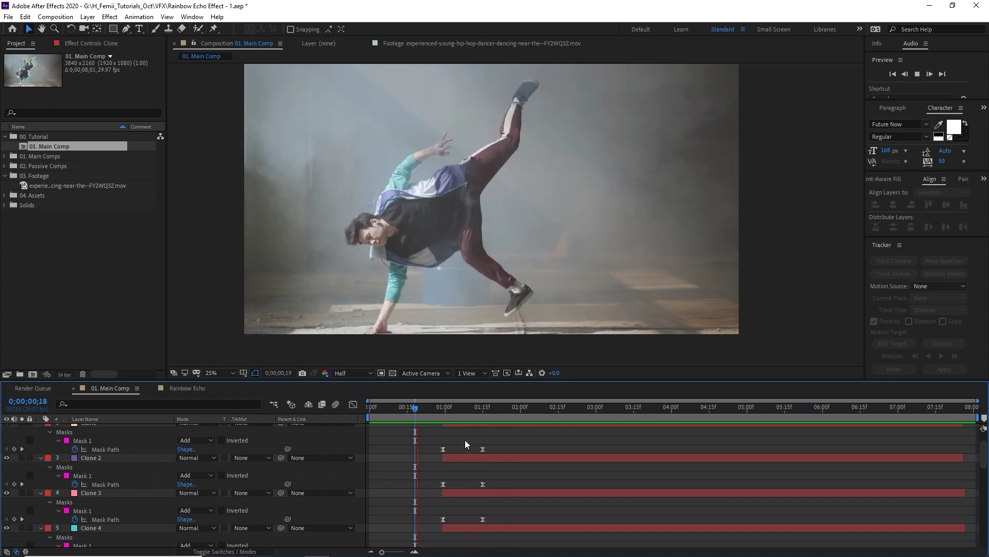
left_click_drag(446, 410, 488, 426)
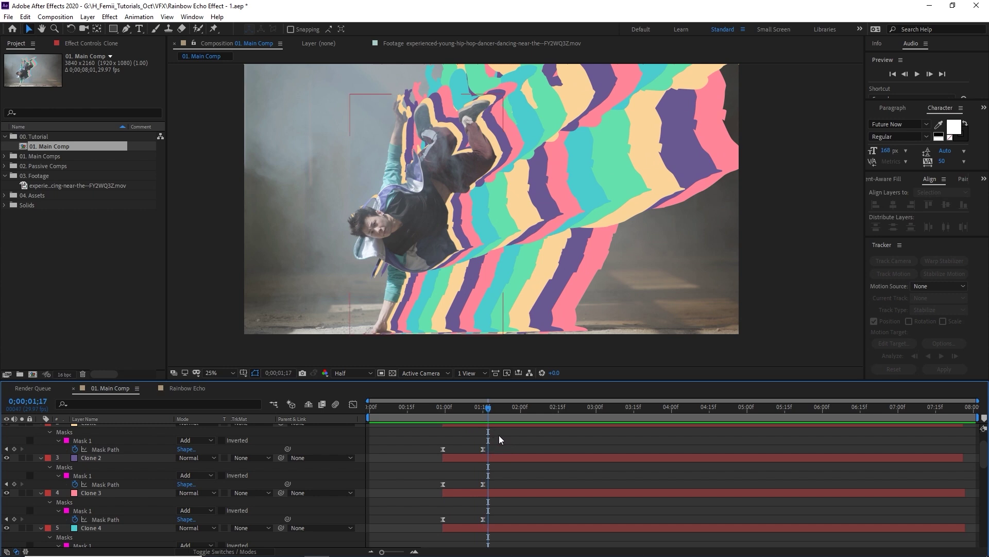
key("grave")
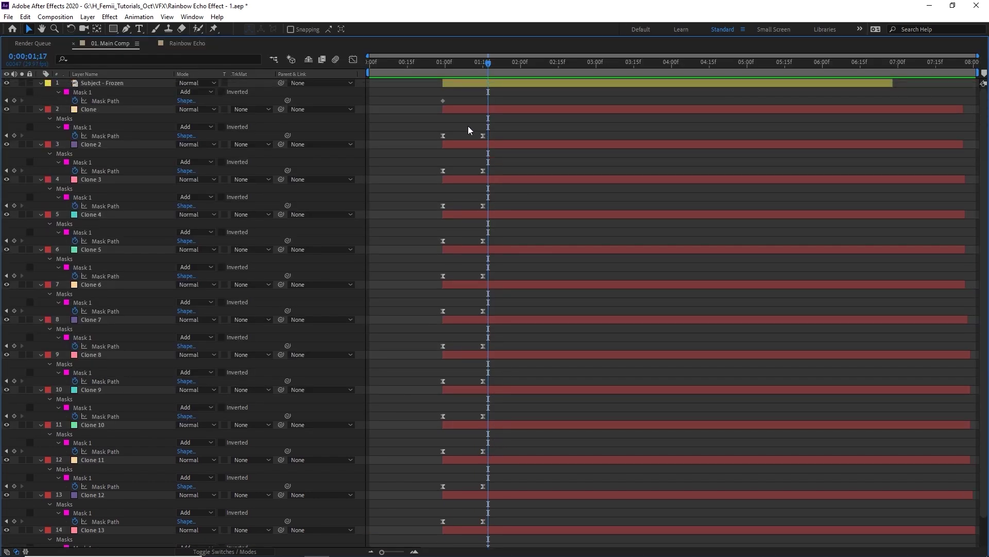
left_click_drag(467, 129, 495, 551)
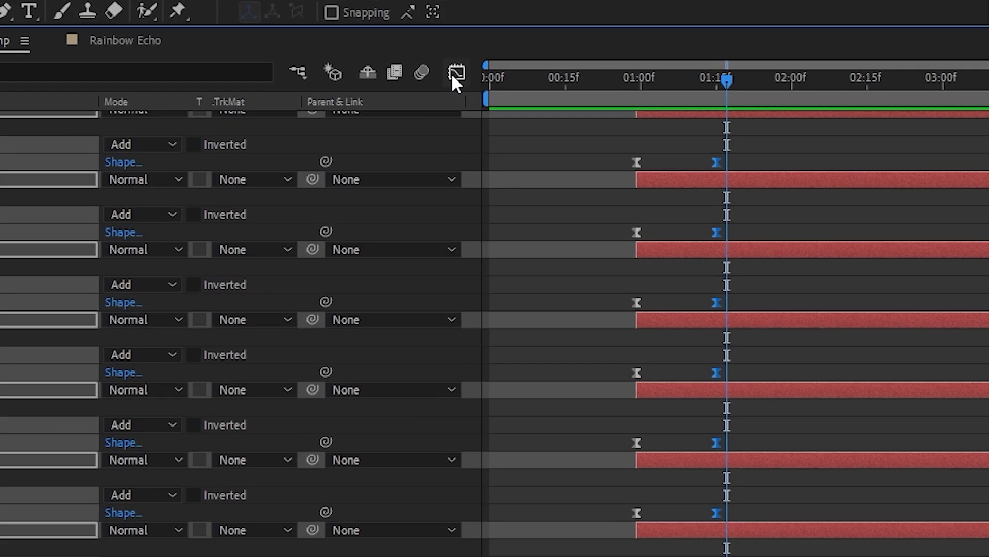
In the Graph Editor's speed graph, stretch the influence into the ending keyframes for a long ease-out.
left_click(352, 59)
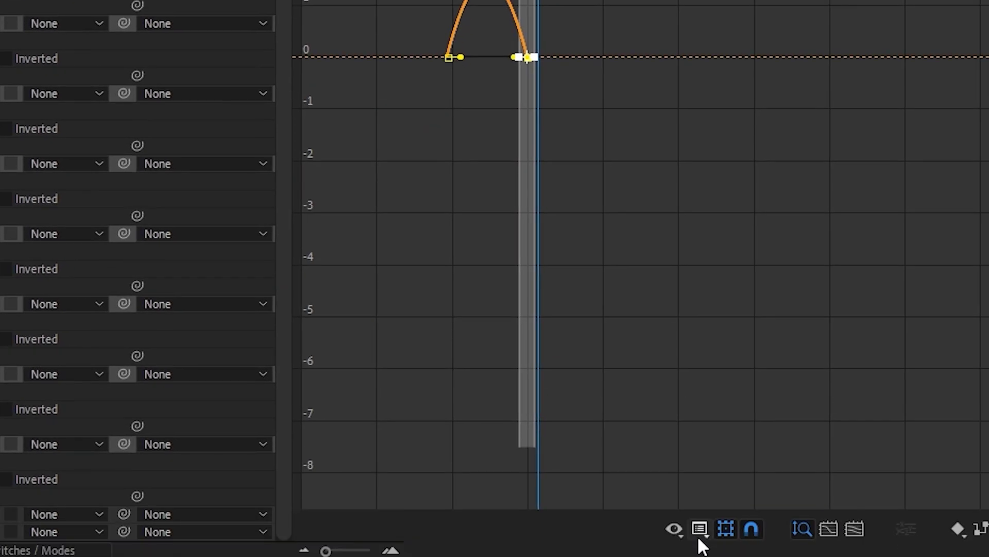
left_click(699, 529)
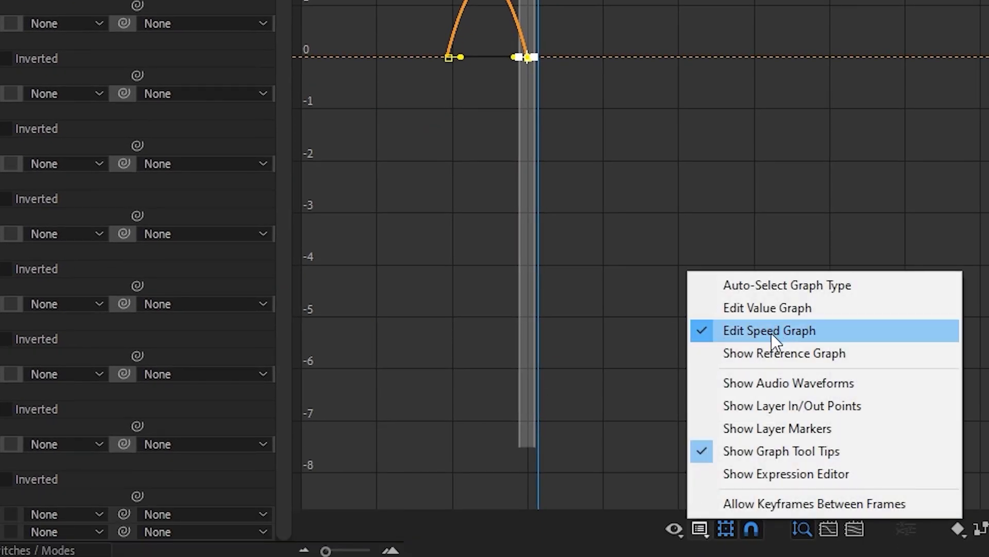
left_click(474, 96)
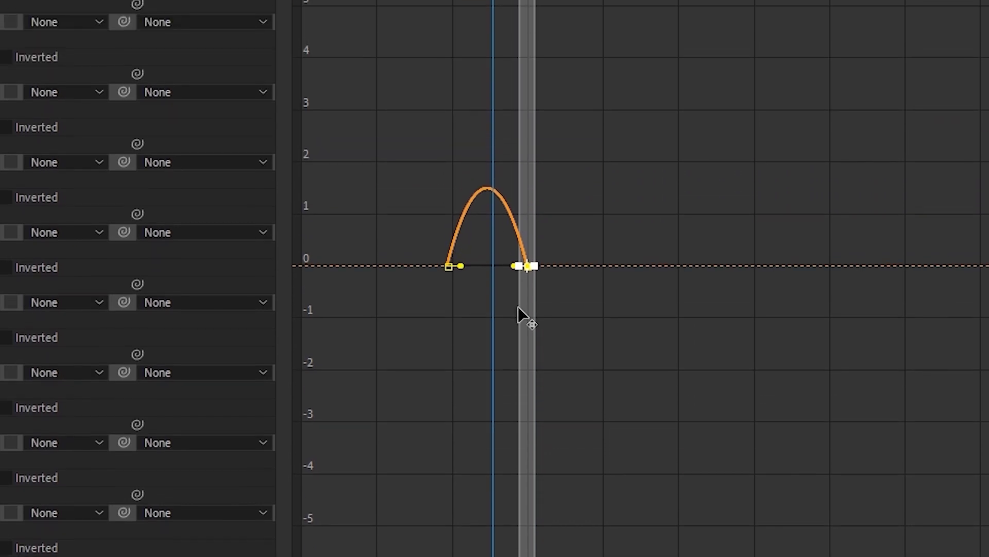
scroll(480, 263, "up", 3, "alt")
scroll(498, 268, "up", 2, "alt")
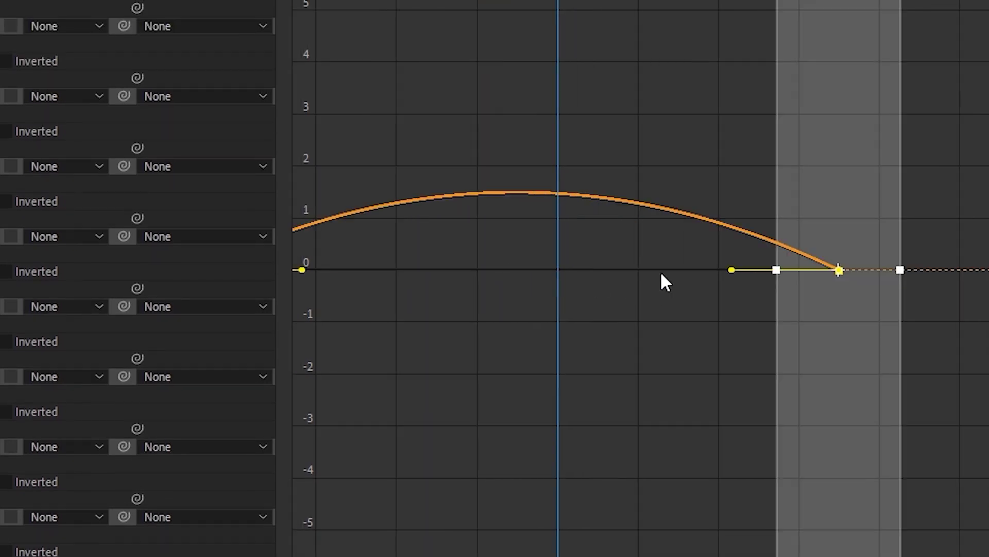
scroll(661, 271, "down", 2, "alt")
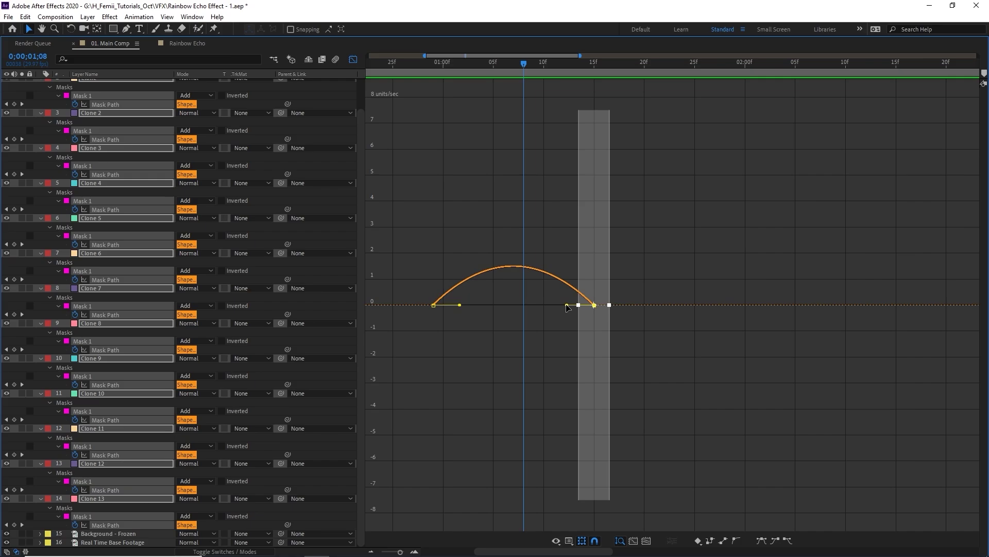
mouse_move(567, 306)
left_mouse_down()
mouse_move(522, 455)
mouse_move(481, 466)
left_mouse_up()
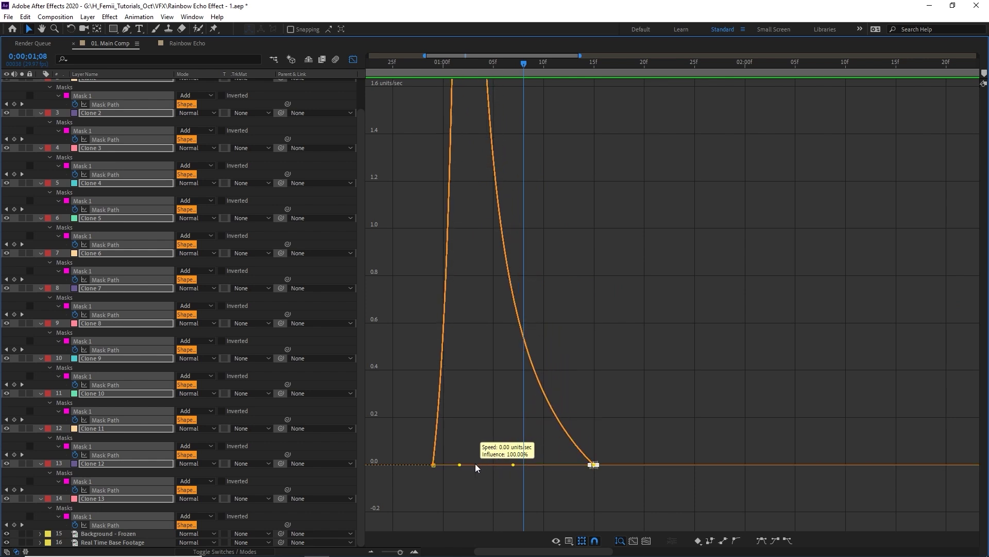
left_click_drag(481, 466, 478, 468)
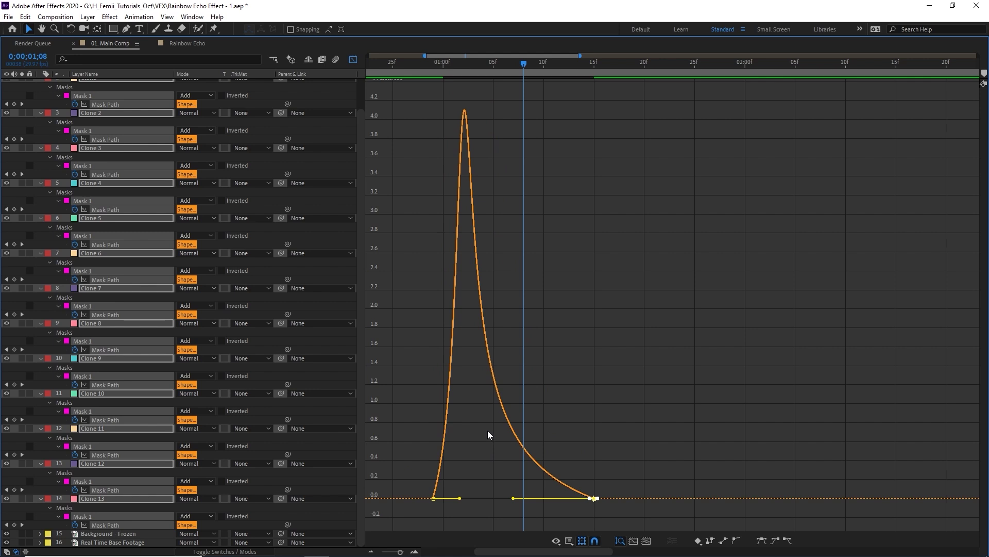
left_click(353, 59)
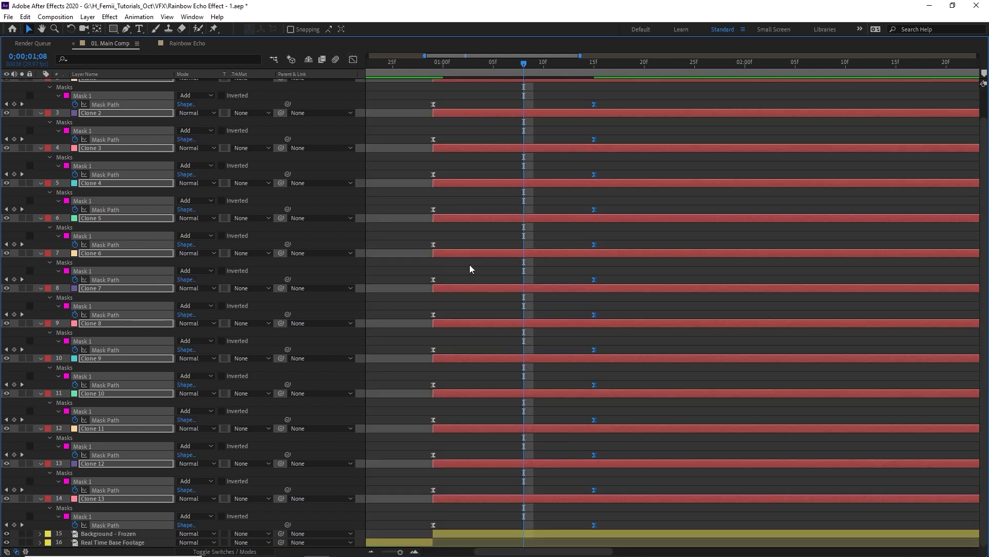
Reselect the clone keyframes and sharpen the speed graph's fast start, then return to layer bars.
left_click_drag(442, 525, 415, 62)
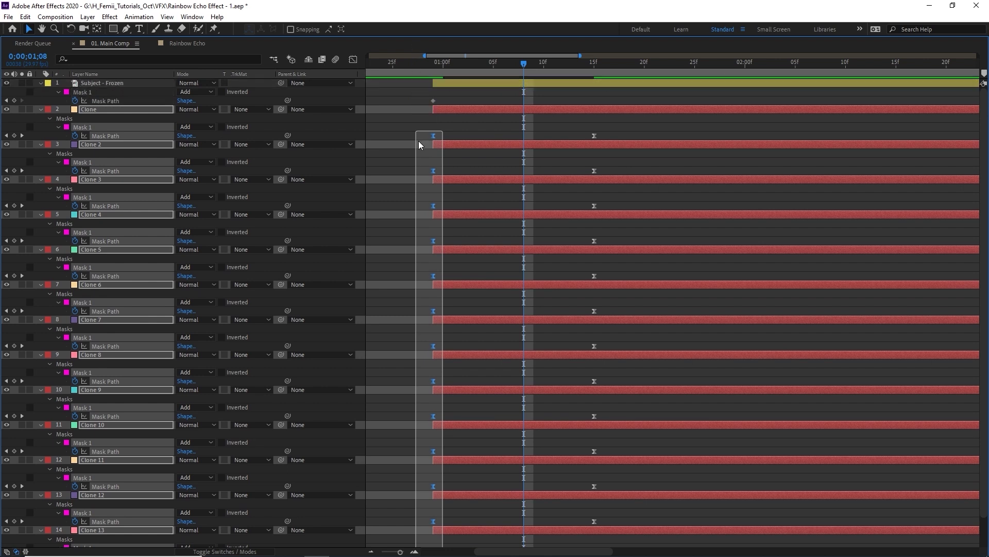
left_click(353, 59)
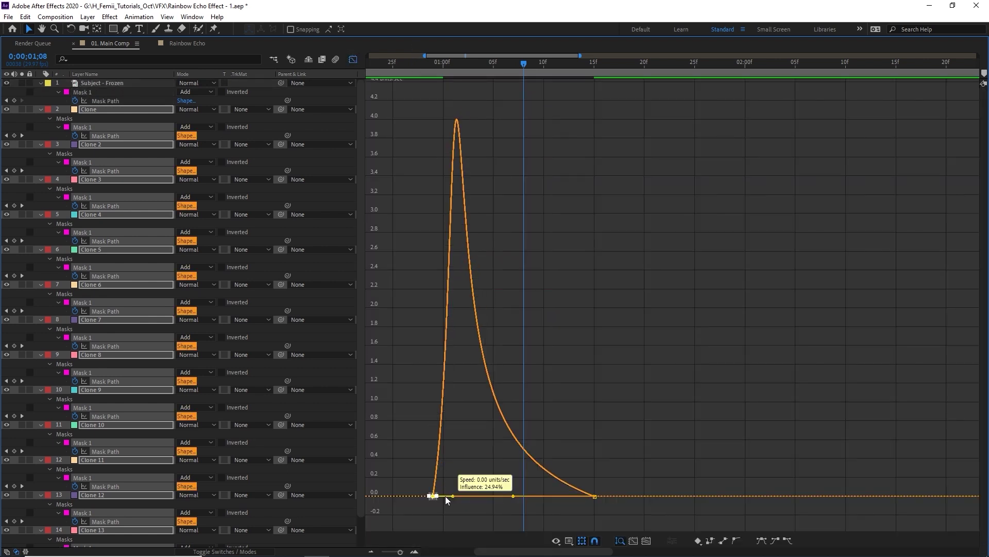
left_click_drag(460, 497, 441, 496)
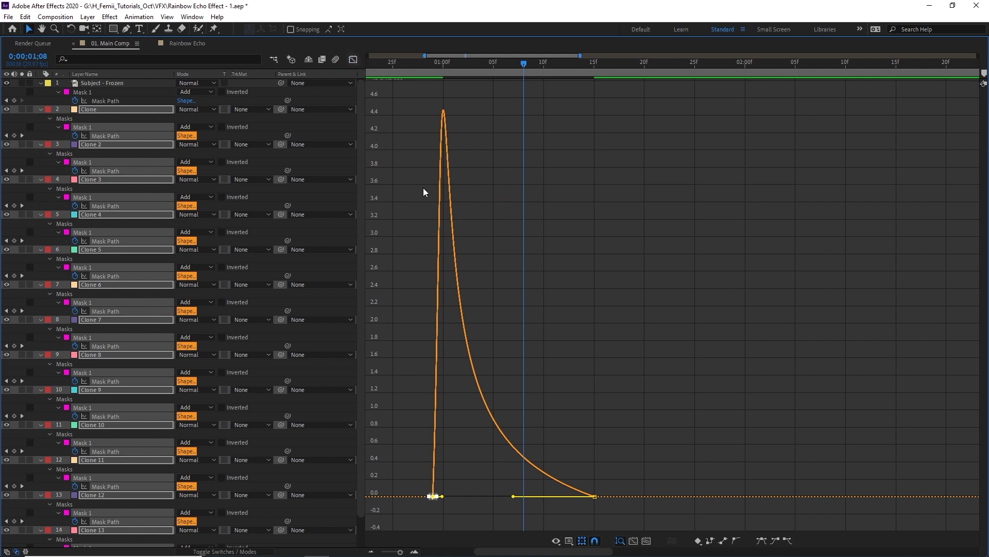
key("shift+F3")
key("grave")
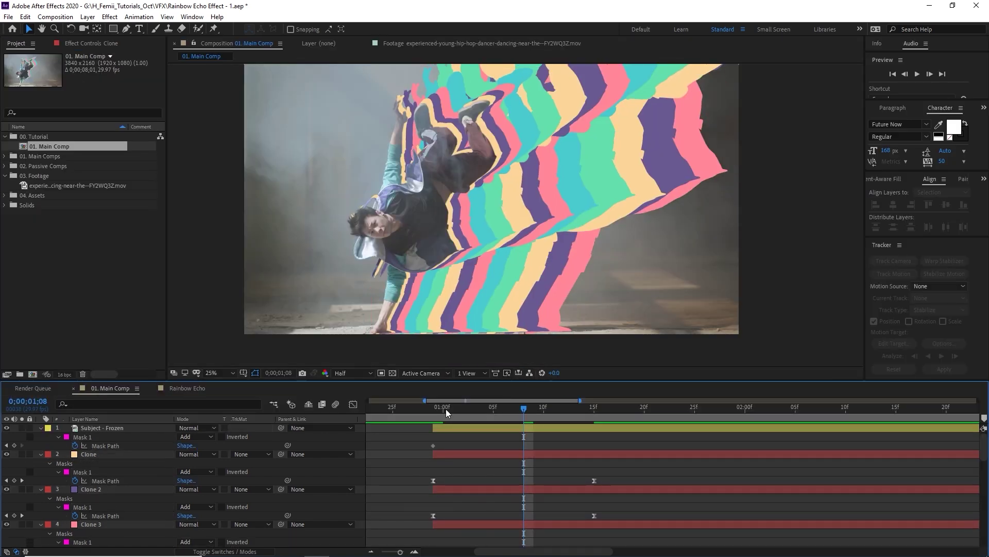
Rewind and preview the echo burst, then maximize the timeline.
left_click_drag(446, 407, 423, 407)
left_click_drag(496, 264, 501, 277)
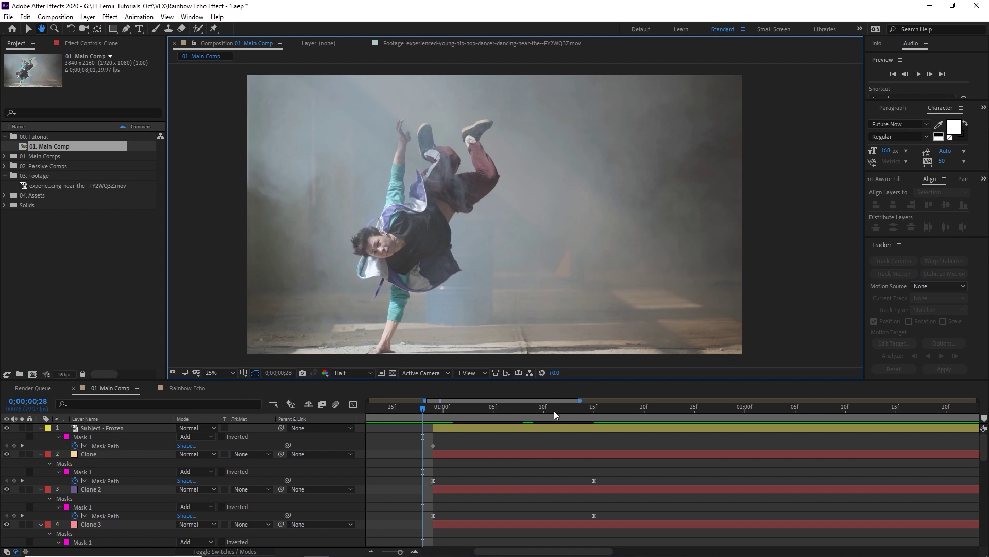
key("space")
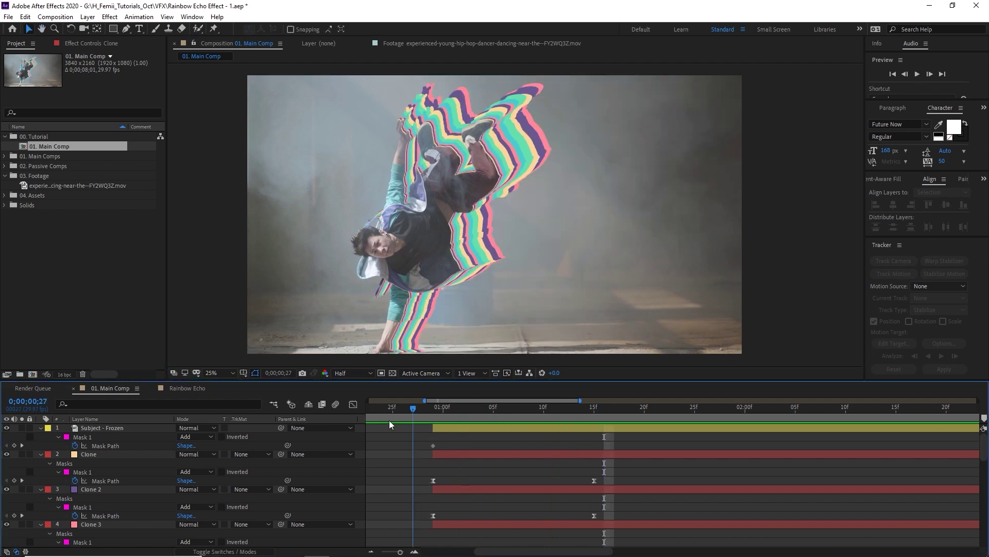
key("space")
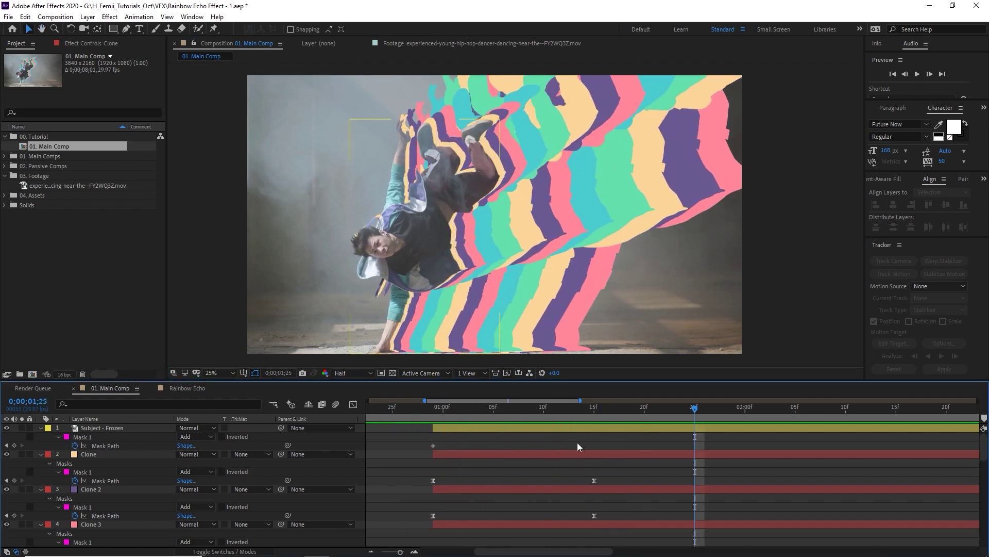
key("grave")
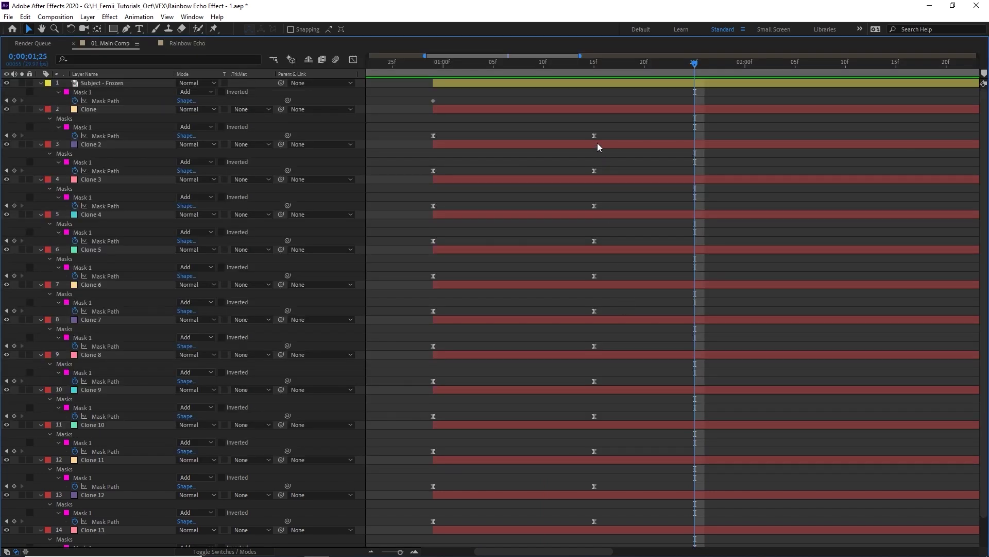
Drag every clone's ending mask keyframe from 15f to about 22f and preview the longer burst.
left_click_drag(583, 120, 621, 540)
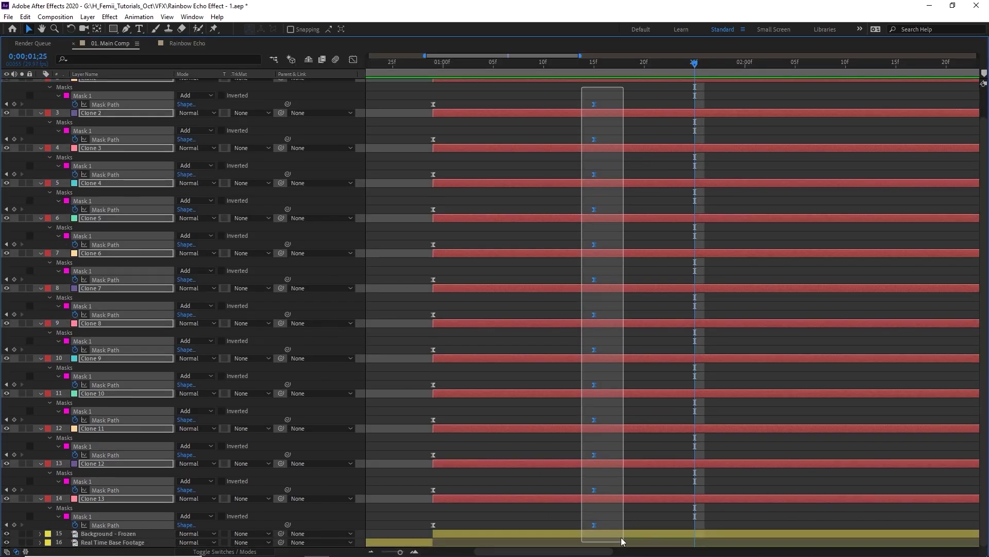
left_click_drag(602, 528, 672, 528)
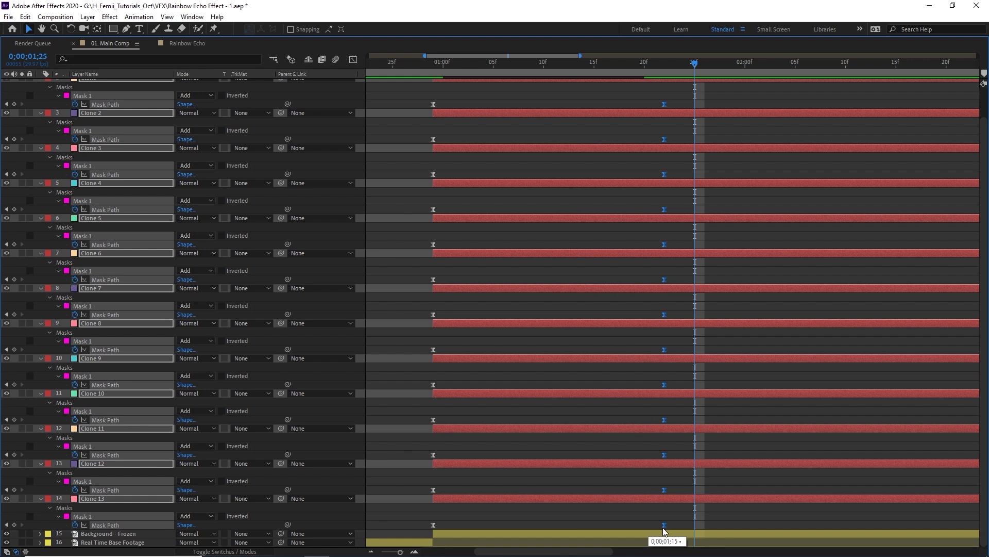
left_click(455, 103)
key("space")
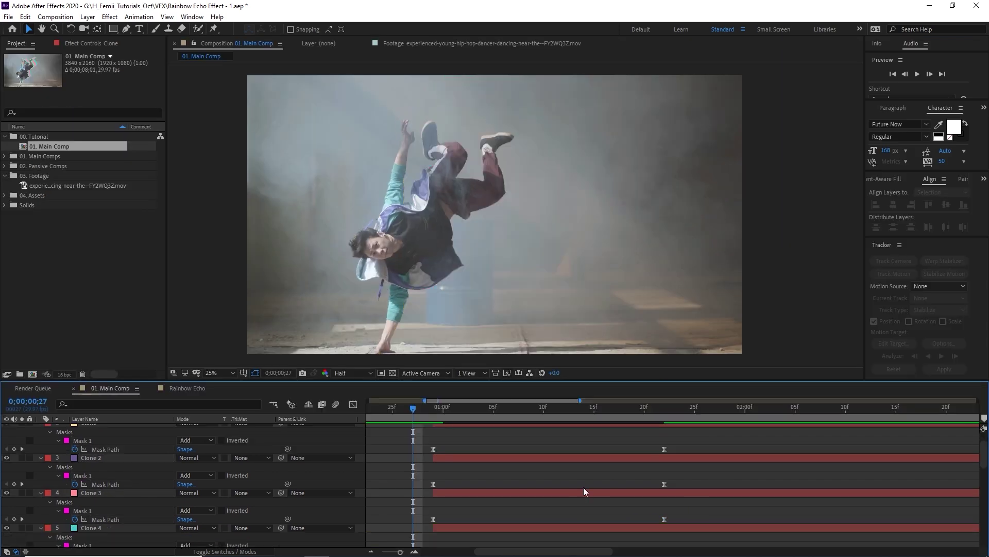
key("grave")
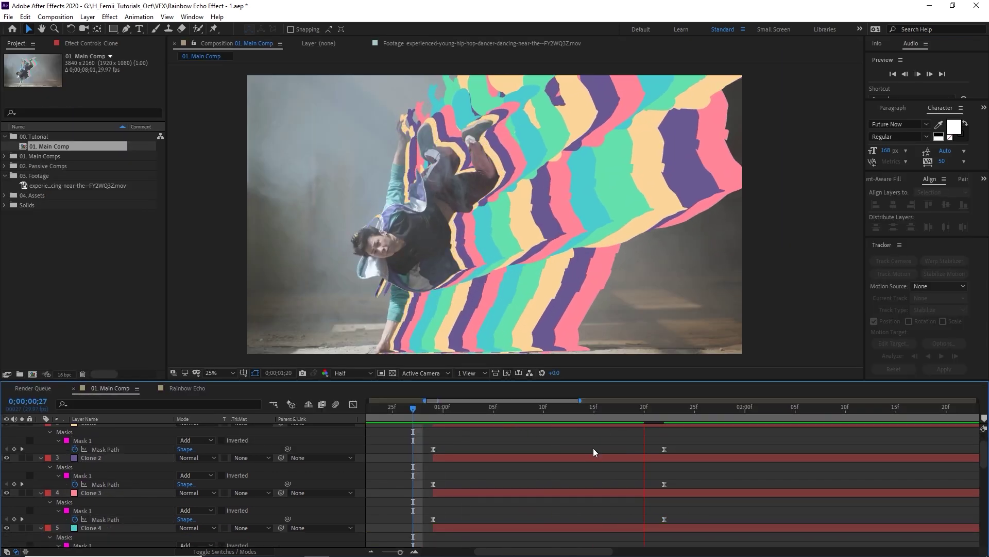
key("space")
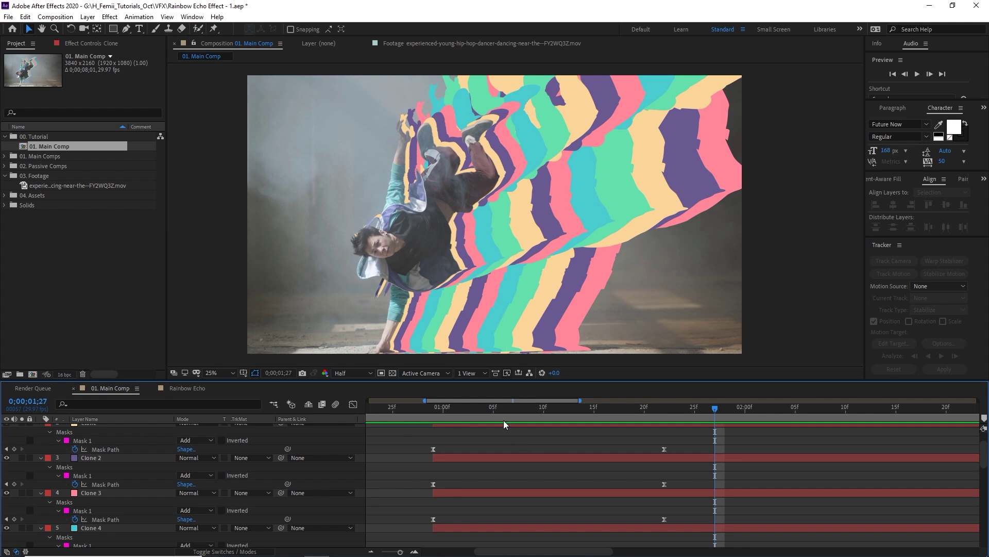
left_click_drag(503, 420, 513, 421)
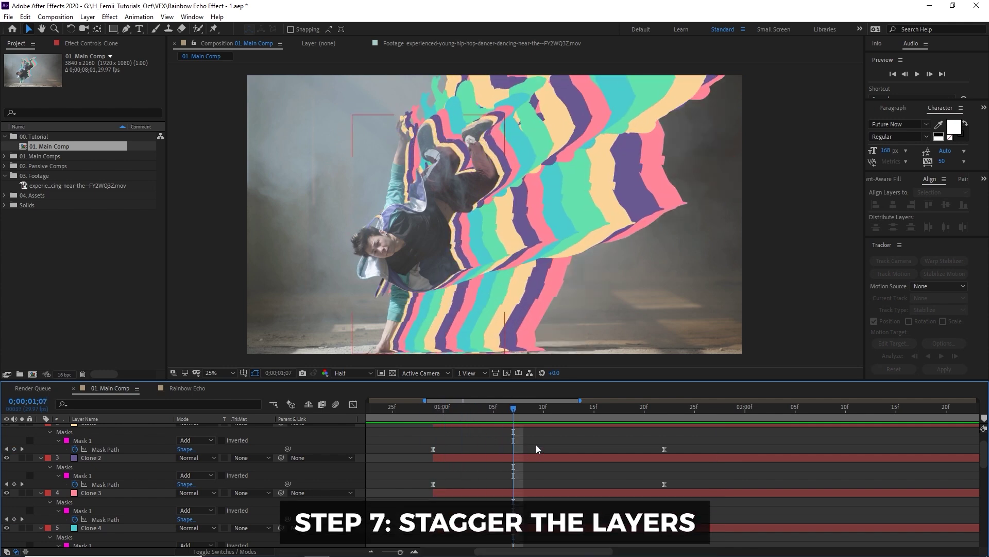
scroll(533, 447, "up", 2)
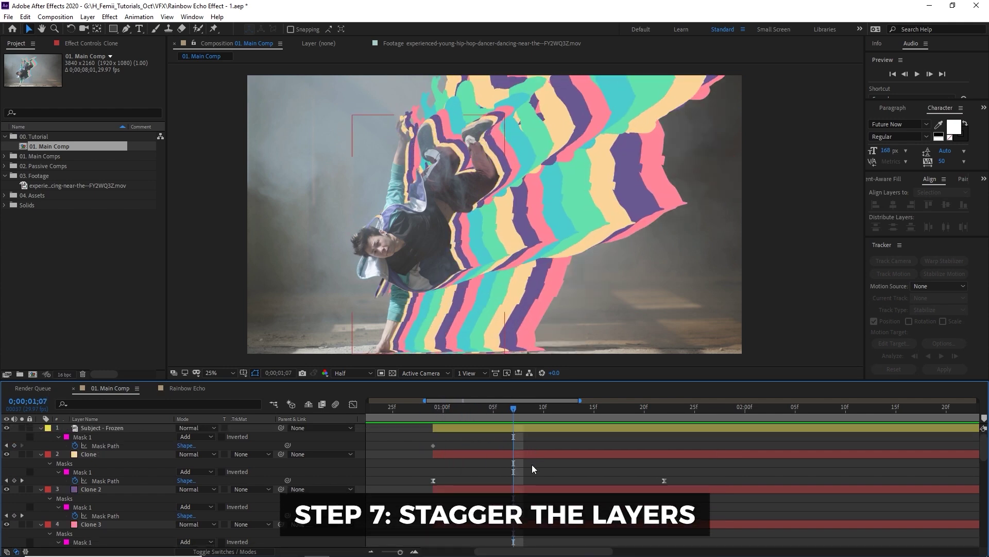
Offset the layer bars of Clone 2 and Clone 10 through Clone 13 so each starts a frame later than the one above.
left_click(473, 457)
scroll(475, 462, "down", 1)
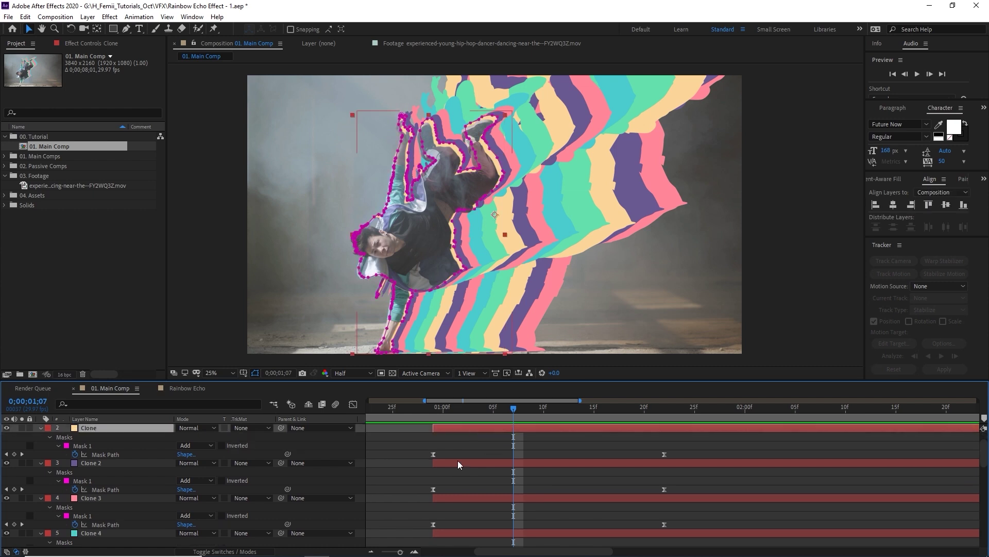
scroll(424, 462, "up", 3)
left_click_drag(450, 463, 471, 463)
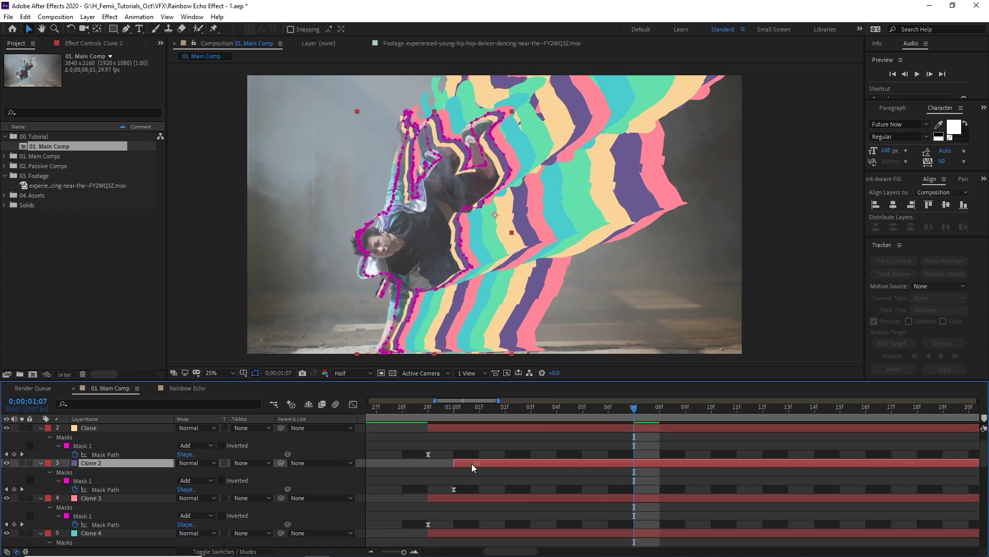
mouse_move(457, 499)
left_mouse_down()
mouse_move(481, 502)
mouse_move(504, 485)
mouse_move(562, 526)
left_mouse_up()
scroll(481, 502, "down", 1)
scroll(535, 515, "down", 1)
scroll(547, 515, "down", 2)
mouse_move(500, 508)
left_mouse_down()
mouse_move(583, 501)
mouse_move(571, 480)
mouse_move(615, 506)
mouse_move(655, 497)
left_mouse_up()
scroll(583, 501, "down", 1)
scroll(588, 498, "down", 1)
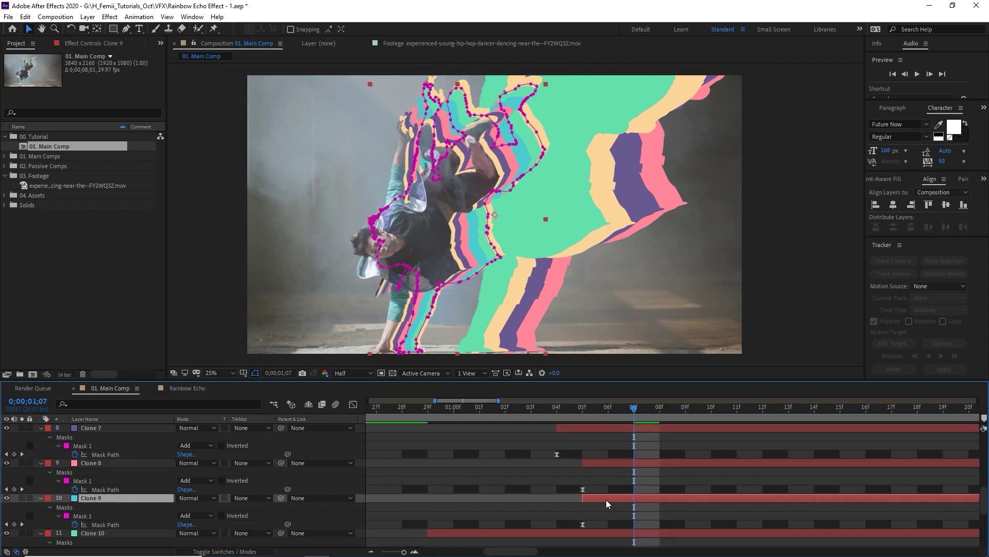
mouse_move(546, 528)
left_mouse_down()
mouse_move(685, 524)
mouse_move(662, 531)
left_mouse_up()
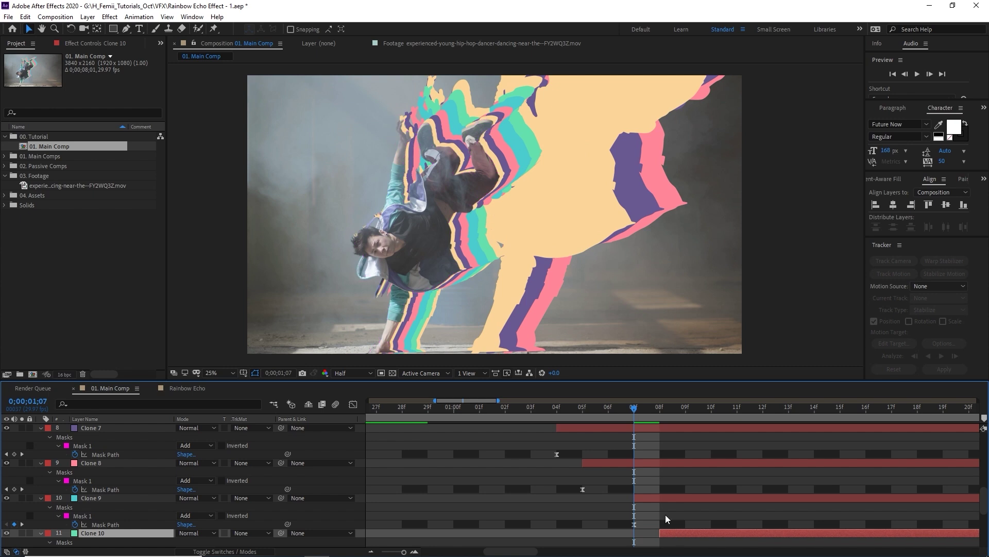
scroll(583, 504, "down", 2)
scroll(578, 502, "down", 1)
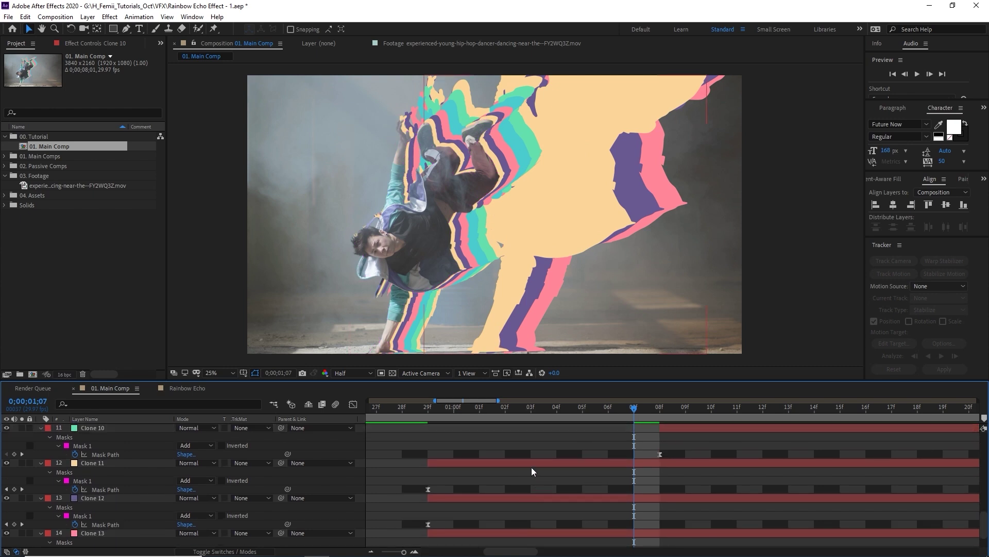
scroll(497, 466, "down", 2, "alt")
left_click_drag(490, 463, 619, 462)
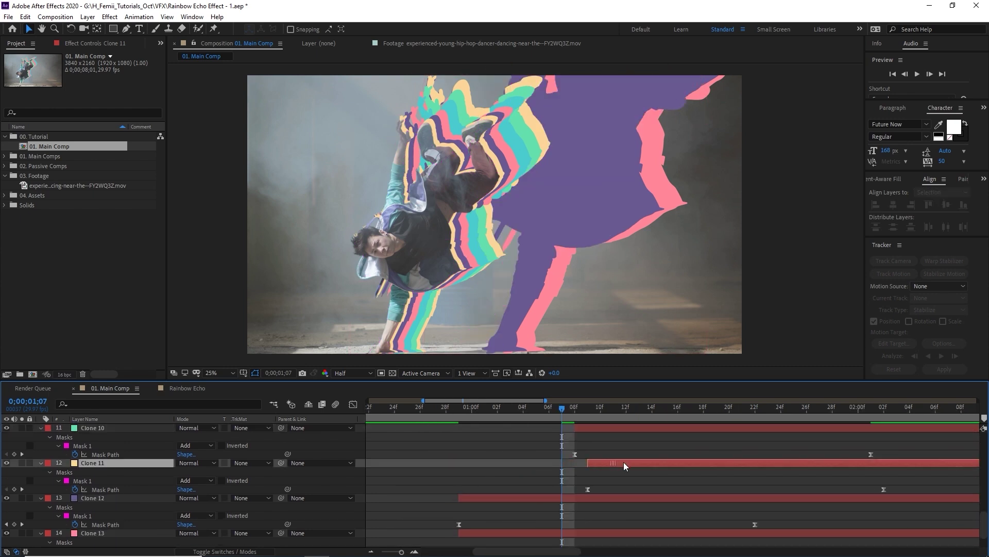
mouse_move(496, 497)
left_mouse_down()
mouse_move(649, 497)
mouse_move(613, 492)
left_mouse_up()
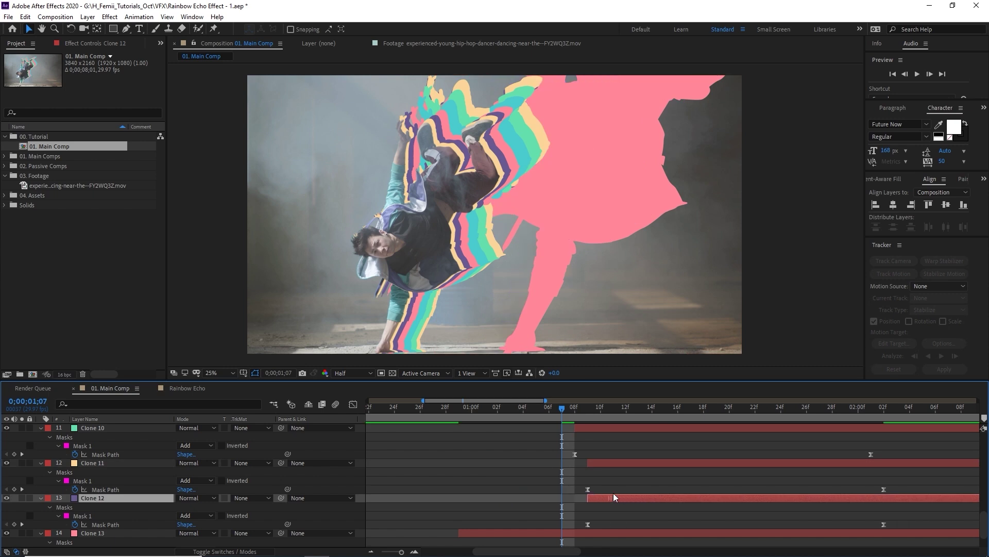
left_click_drag(496, 531, 598, 531)
scroll(598, 494, "down", 2)
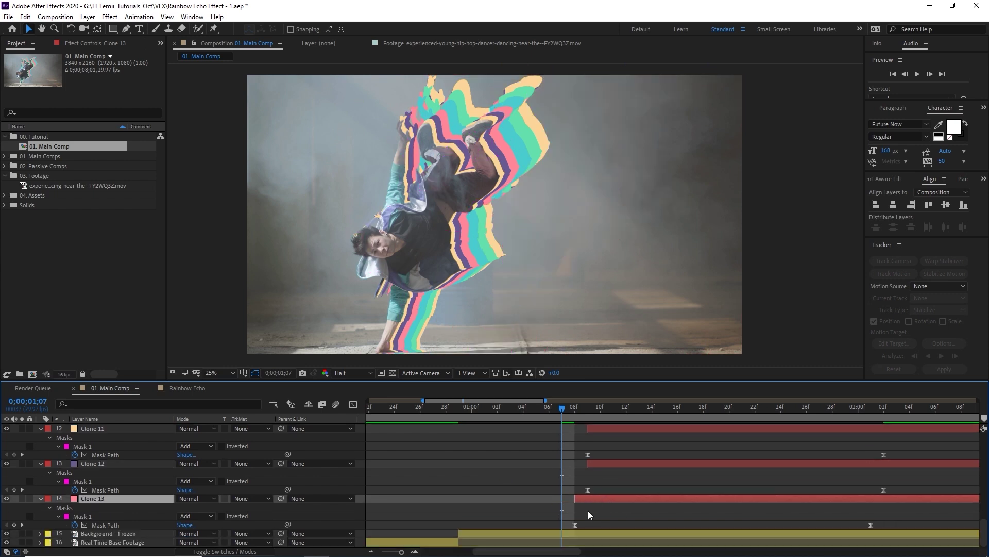
scroll(589, 511, "up", 5)
scroll(607, 488, "up", 5)
scroll(614, 489, "up", 5)
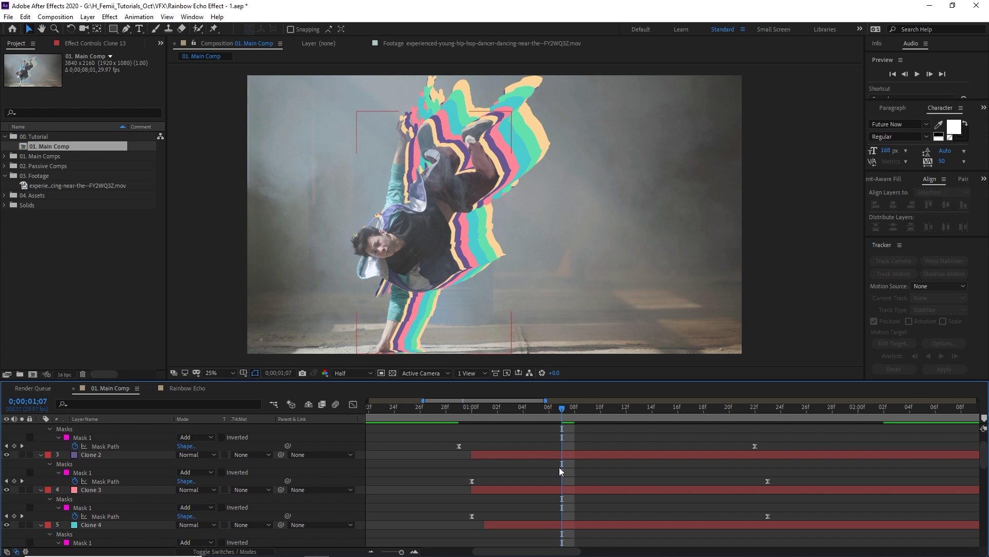
scroll(559, 467, "up", 3)
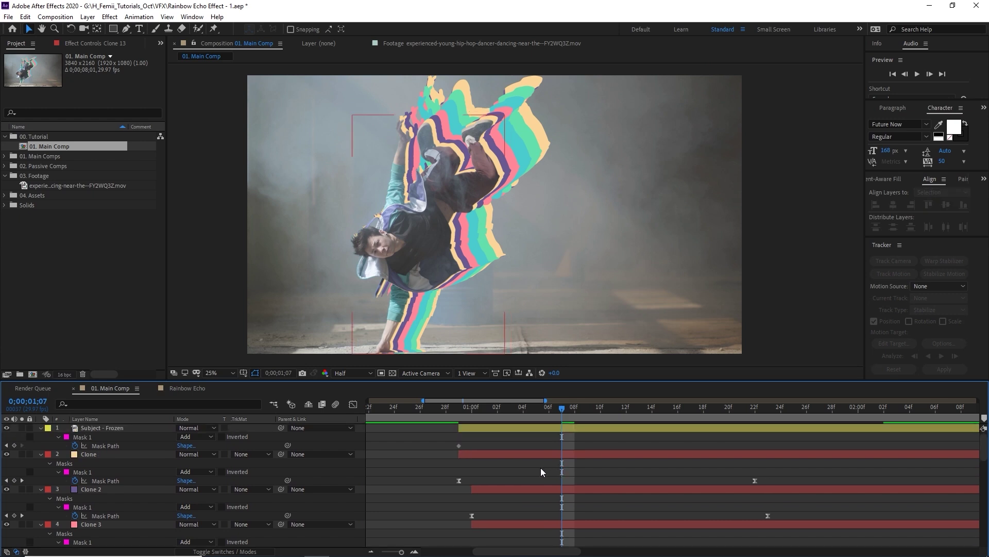
Collapse all layer properties with Ctrl+A then U and deselect.
key("ctrl+a")
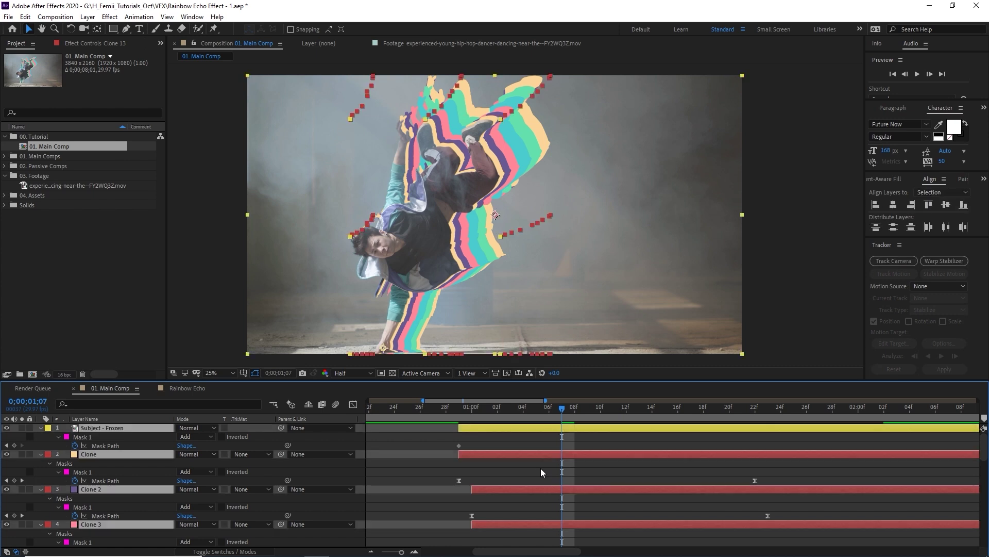
key("u")
key("u")
left_click(446, 445)
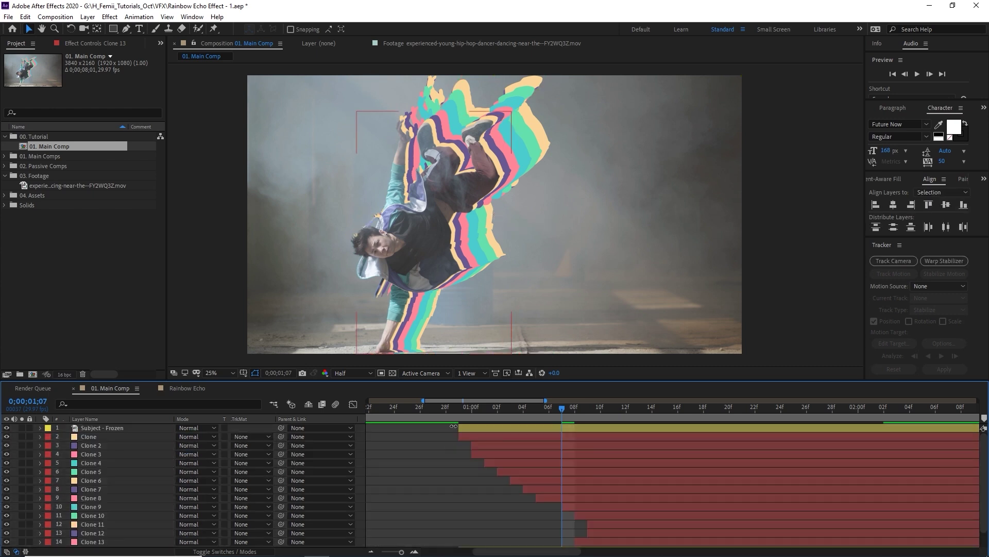
Preview the staggered rainbow trail from 27f, 26f and 23f, playing through to 1;23.
left_click(433, 408)
key("space")
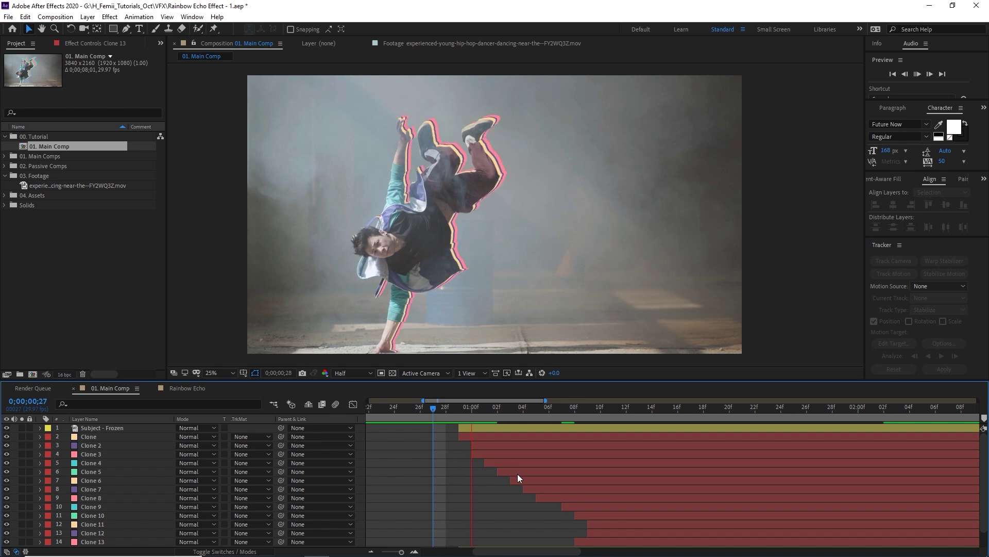
left_click(420, 405)
key("space")
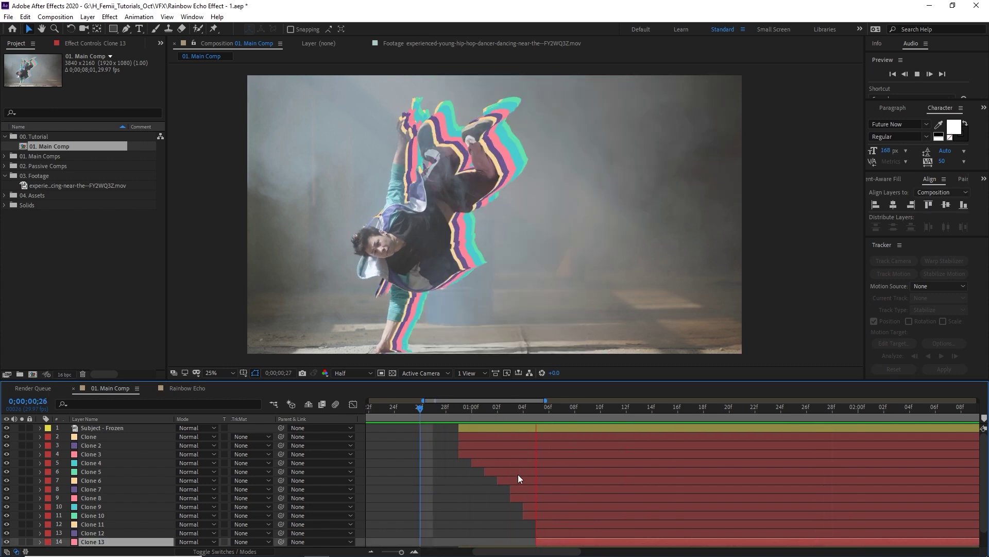
left_click(382, 407)
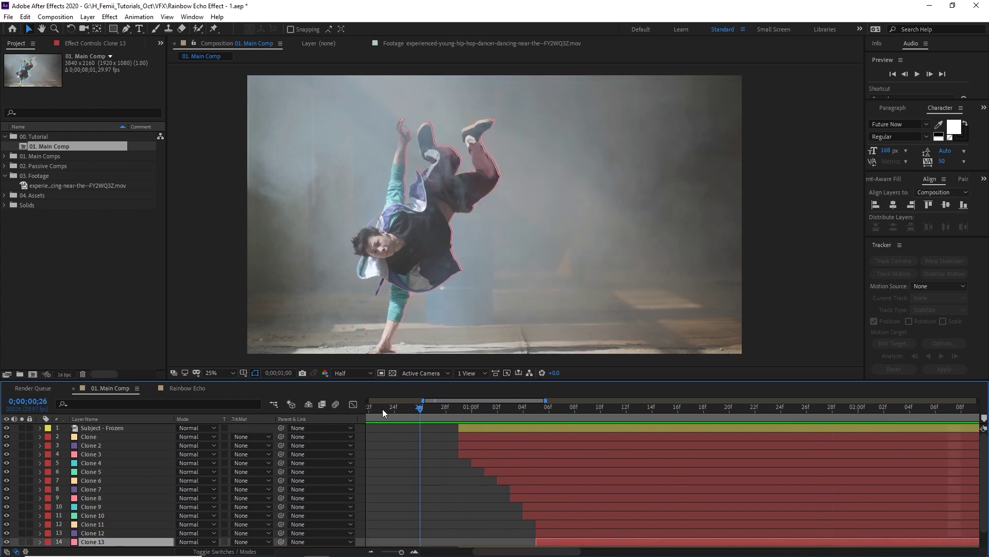
key("space")
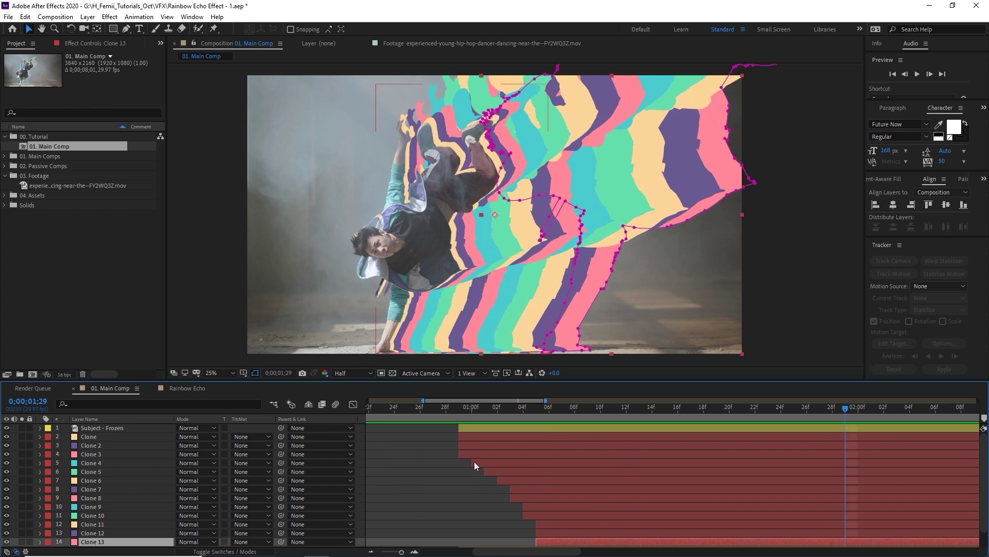
key("space")
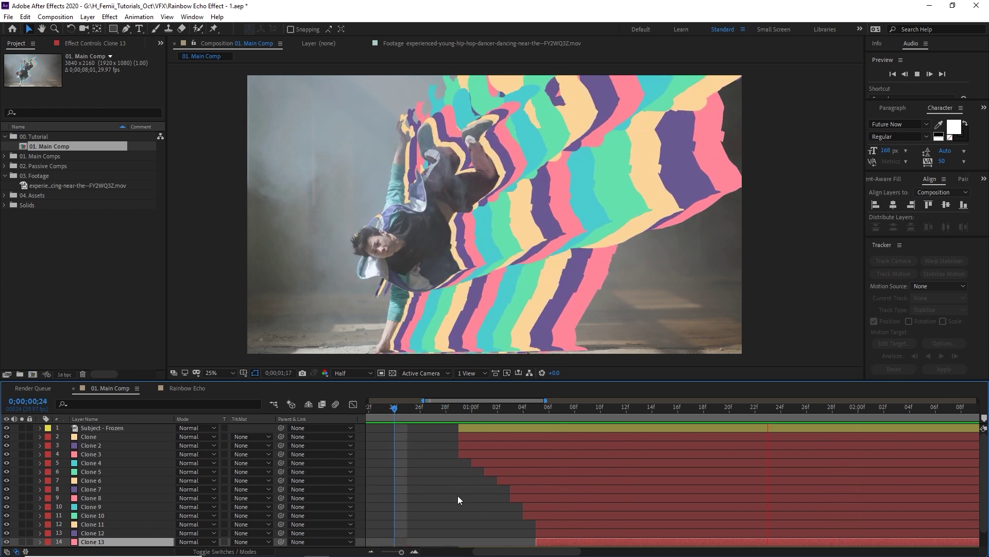
key("space")
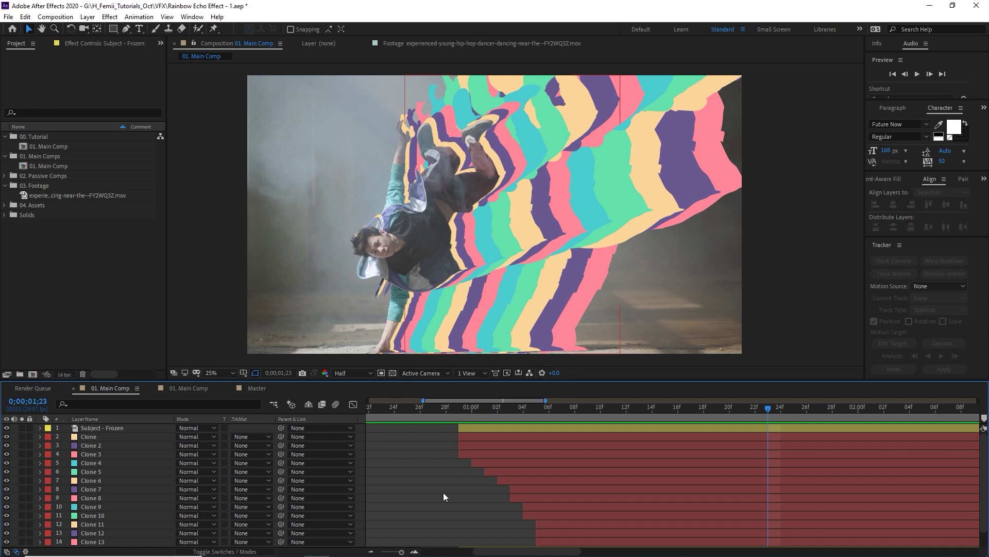
Inspect the Color Grade layer's Lumetri and Curves effects, then switch to the portrait Master composition.
left_click(86, 43)
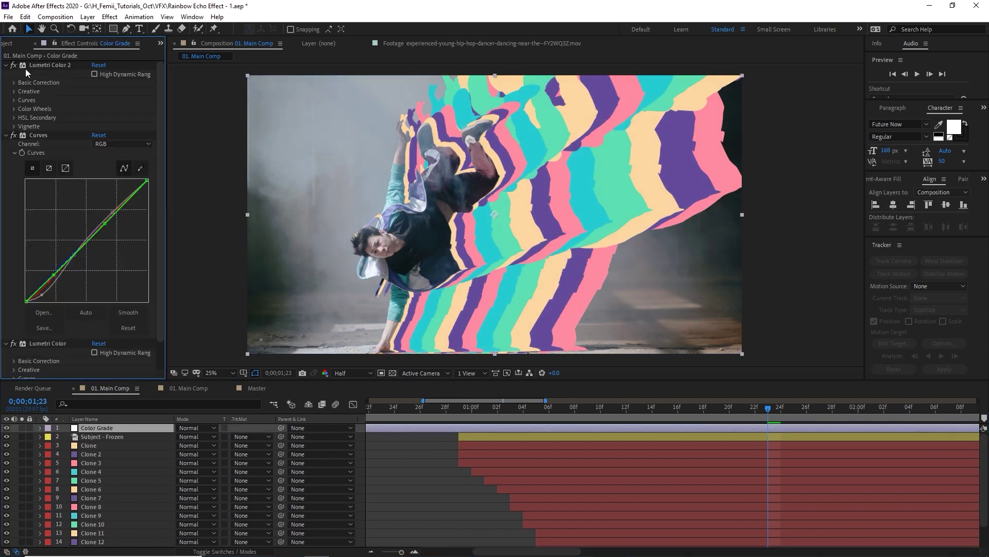
left_click(6, 65)
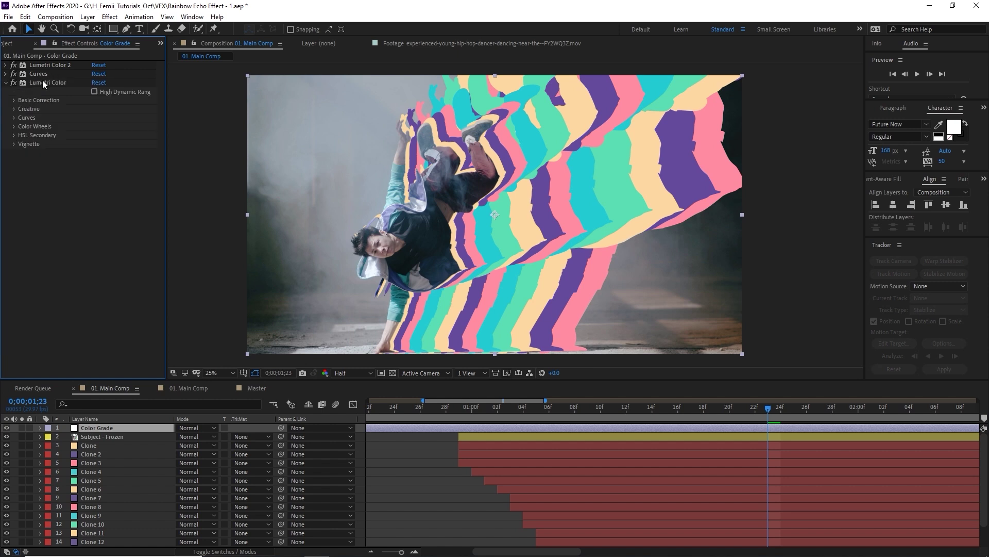
left_click_drag(385, 300, 389, 297)
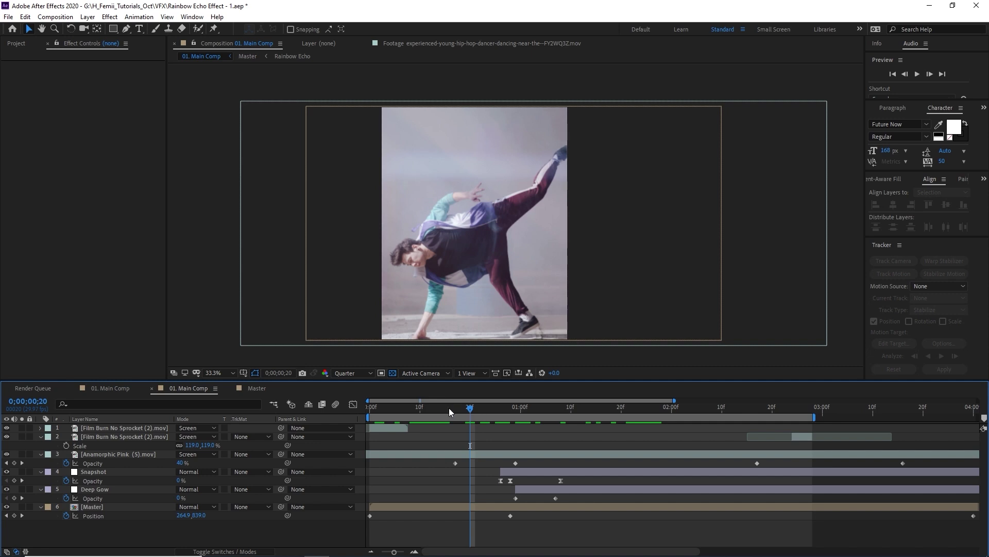
left_click(434, 409)
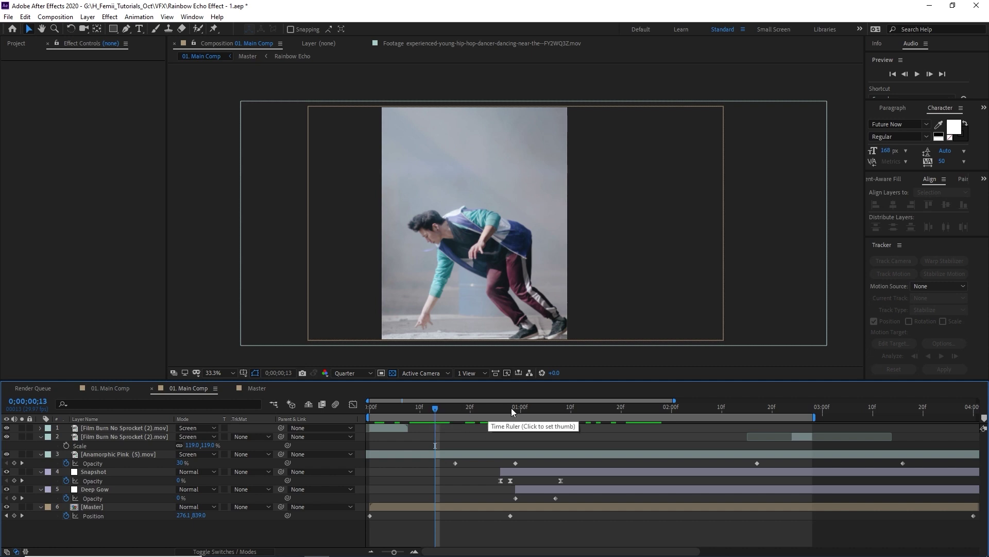
left_click_drag(541, 408, 593, 411)
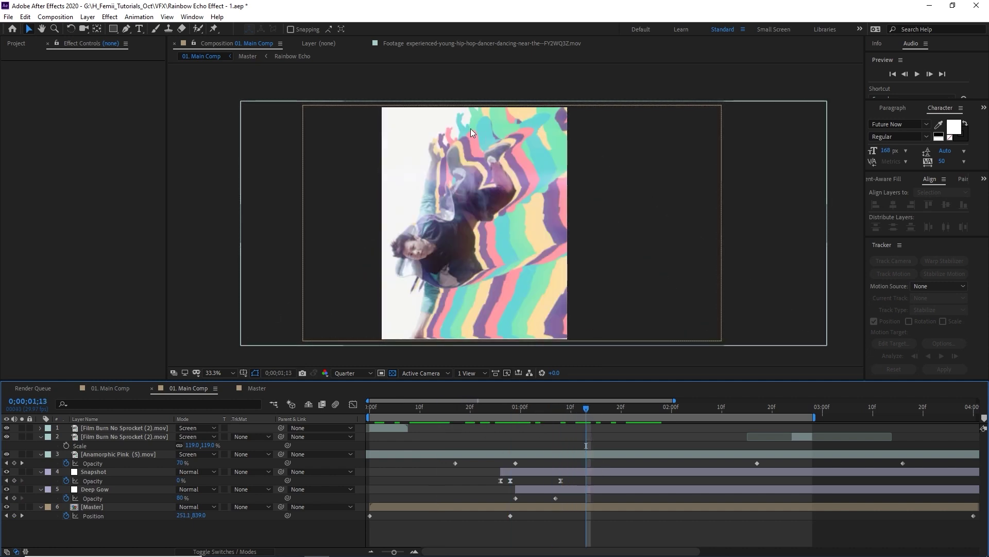
scroll(445, 281, "up", 3)
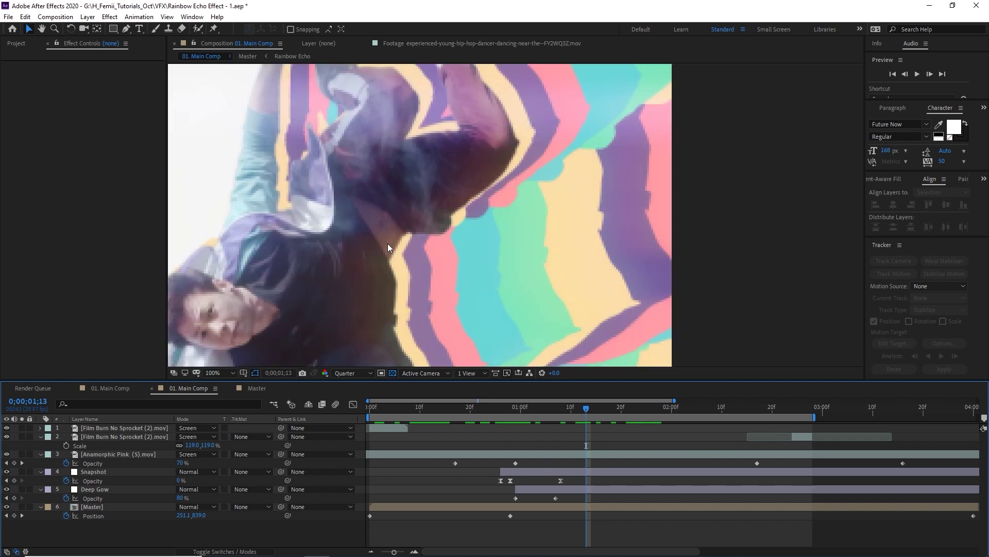
left_click_drag(387, 244, 573, 234)
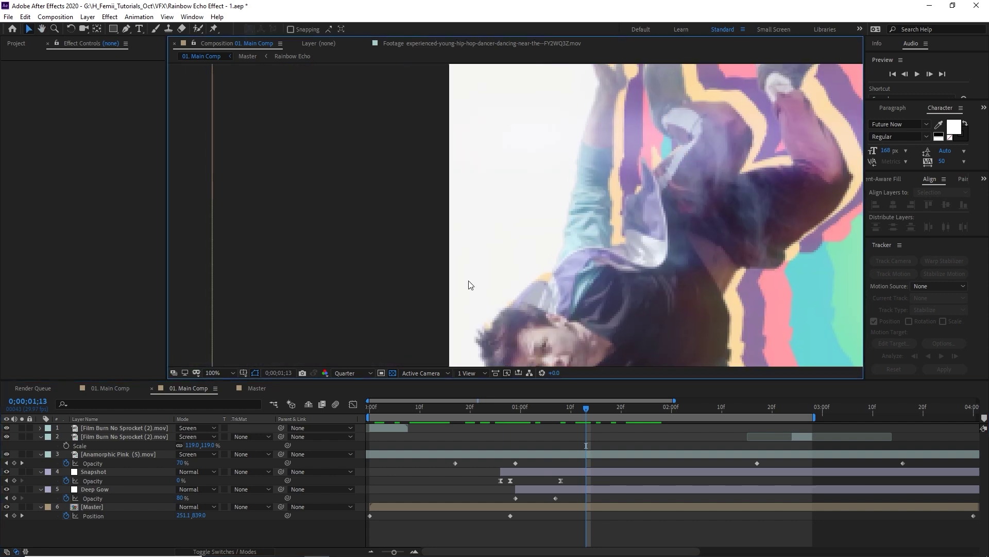
scroll(523, 173, "down", 2)
left_click(507, 411)
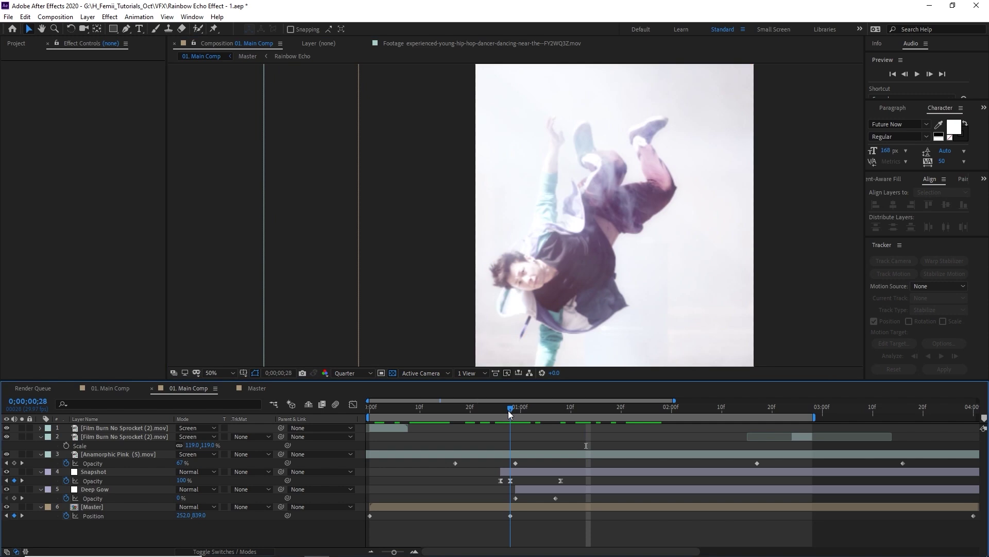
mouse_move(508, 410)
left_mouse_down()
mouse_move(534, 429)
mouse_move(518, 436)
left_mouse_up()
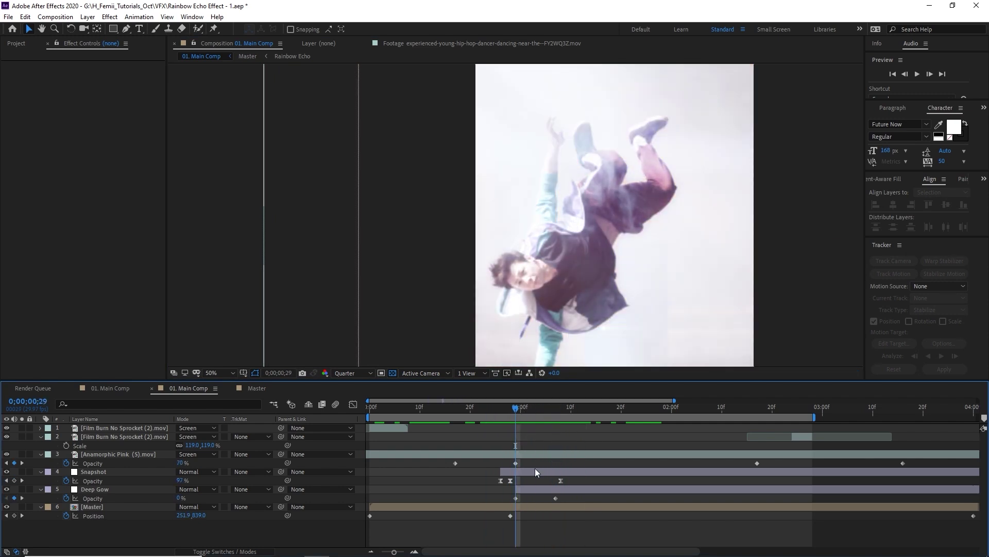
left_click(534, 469)
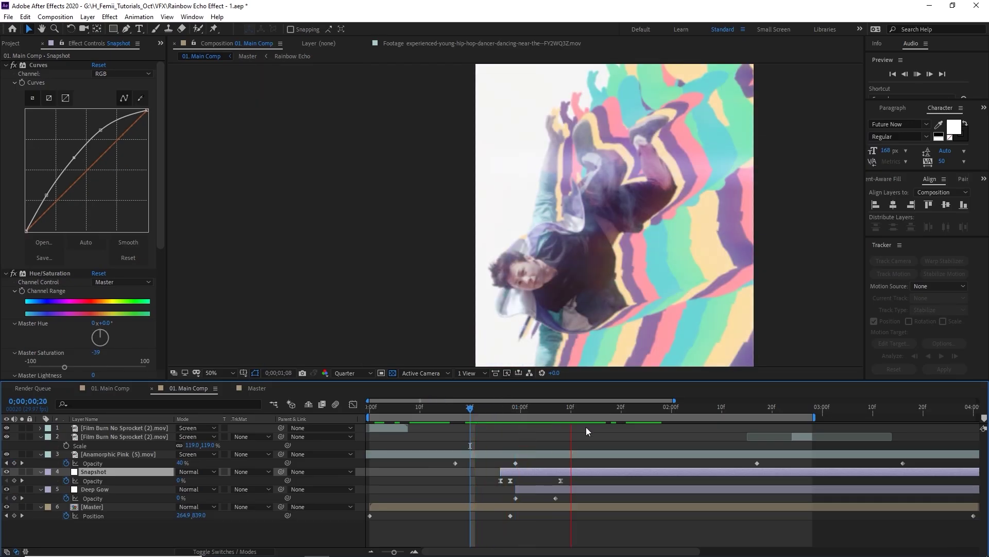
left_click(591, 489)
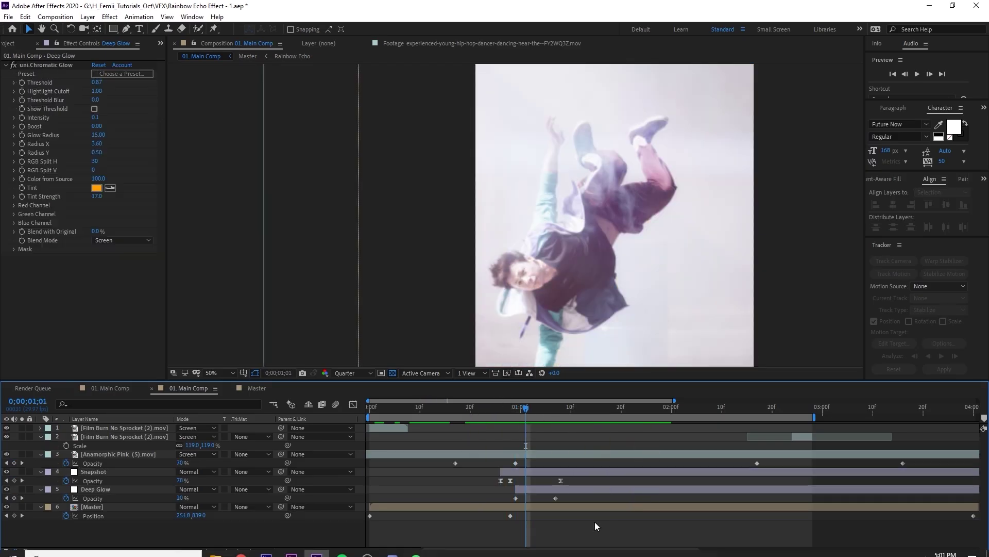
left_click(550, 491)
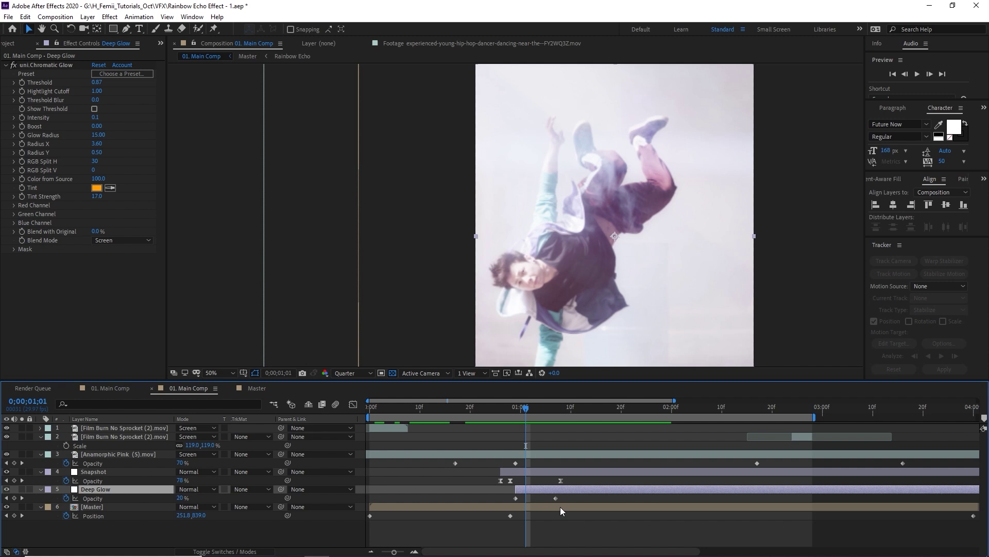
left_click(557, 456)
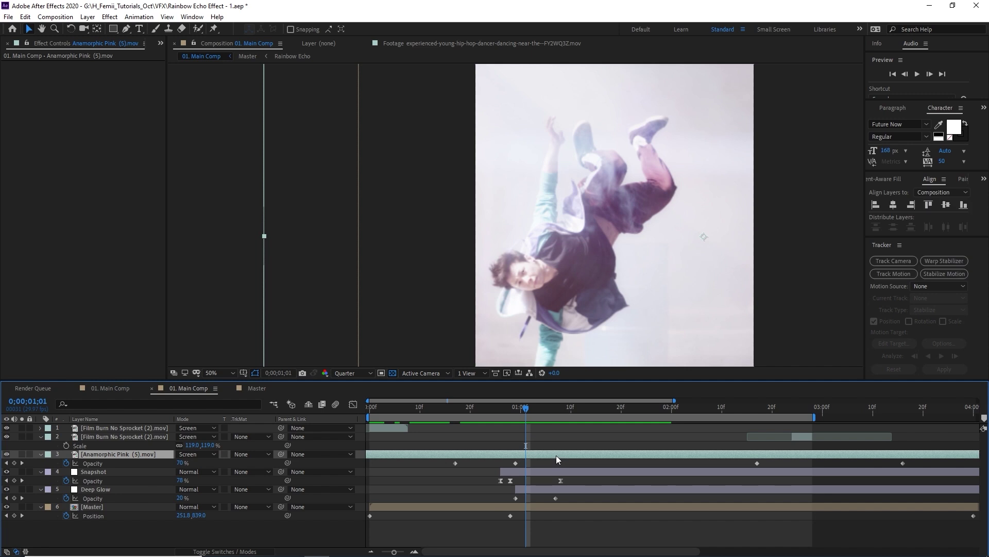
left_click(392, 431)
key("space")
key("space")
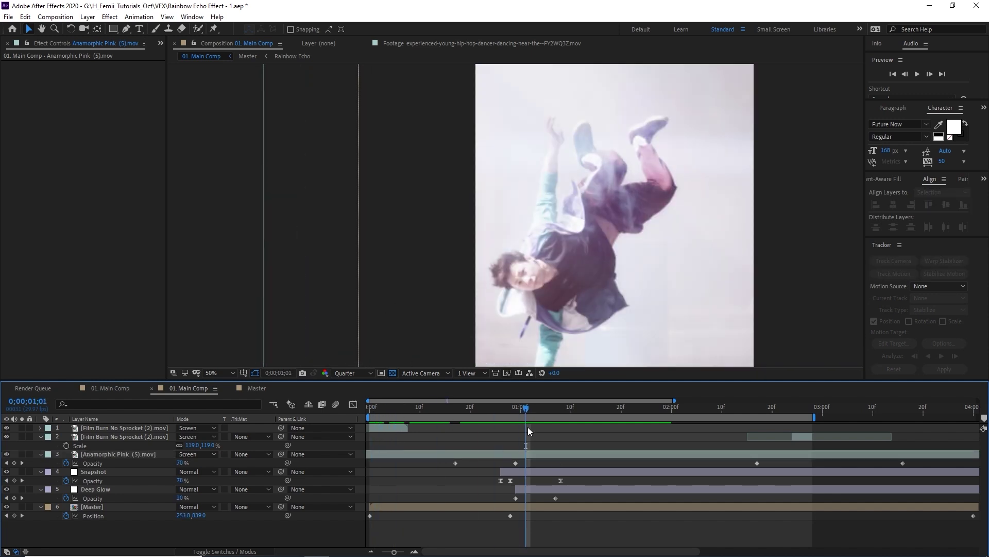